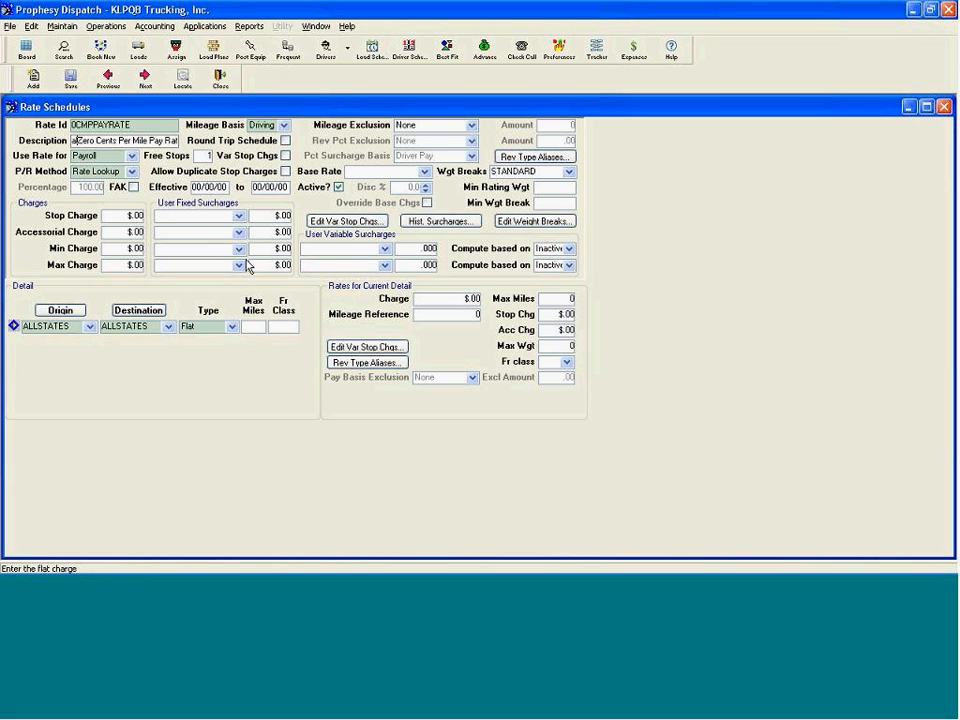
- Locate and open the ALBANYDISTRATESCHED rate schedule record
left_click(183, 79)
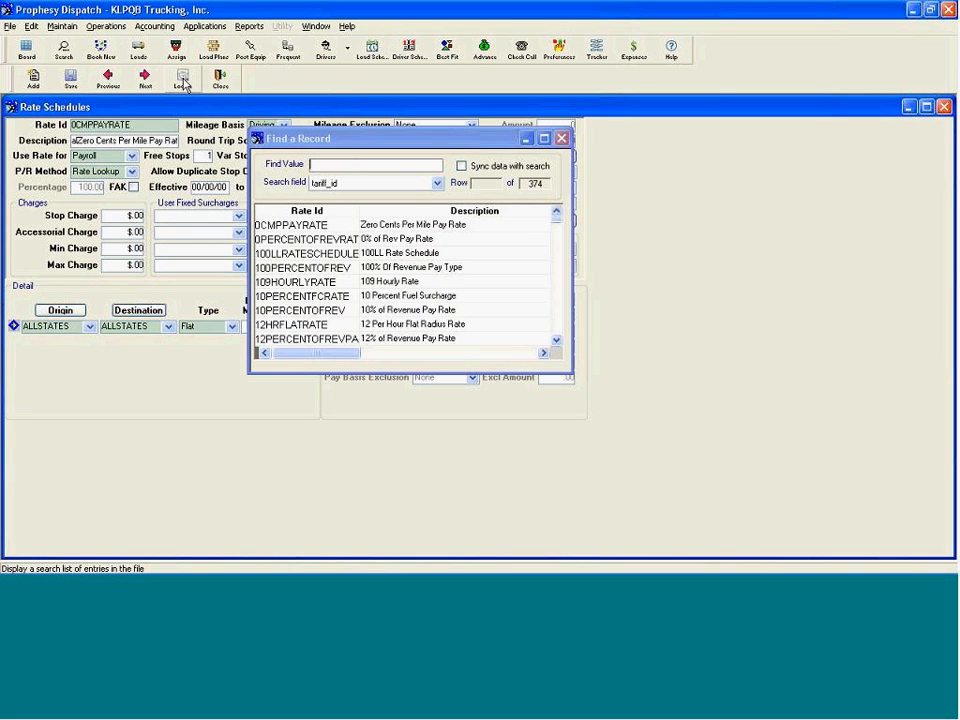
type("albaby")
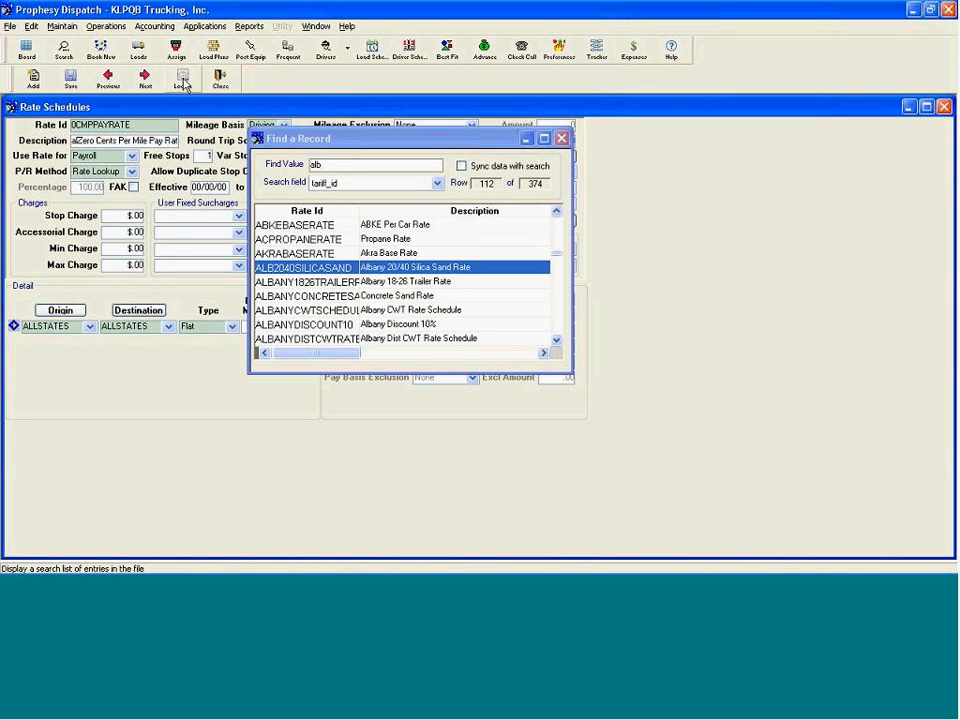
key("BackSpace")
key("BackSpace")
type("n")
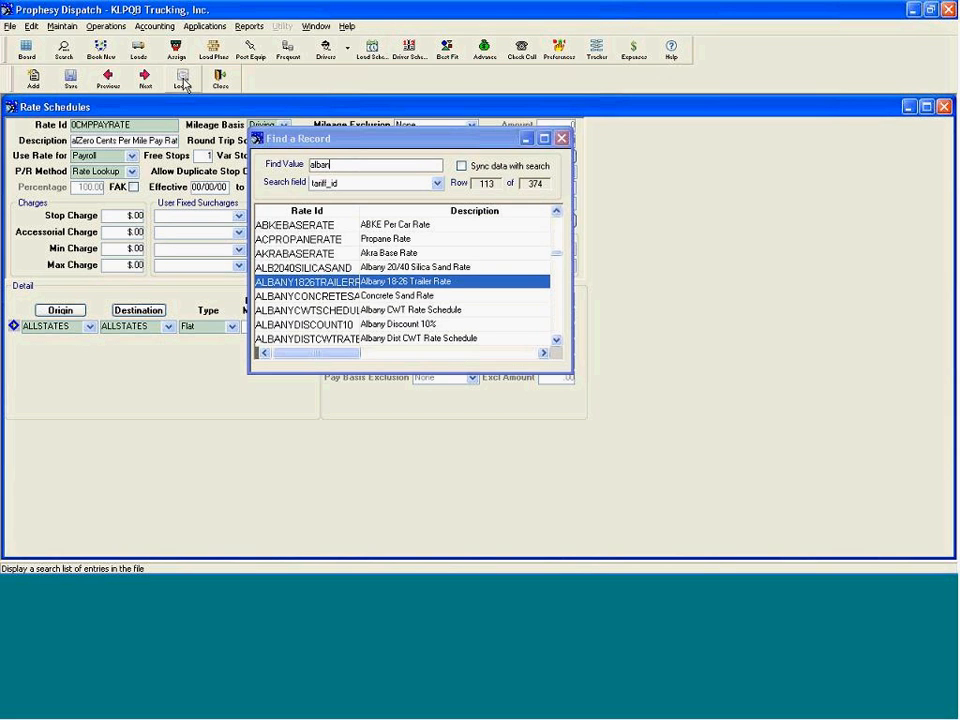
type("ydist")
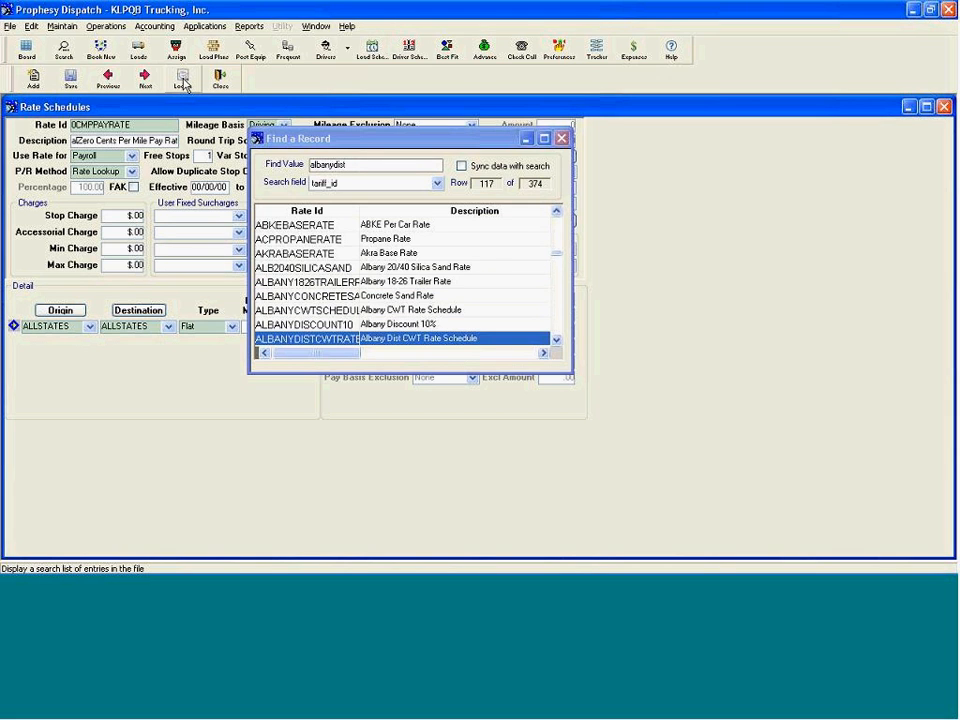
type("rates")
key("Return")
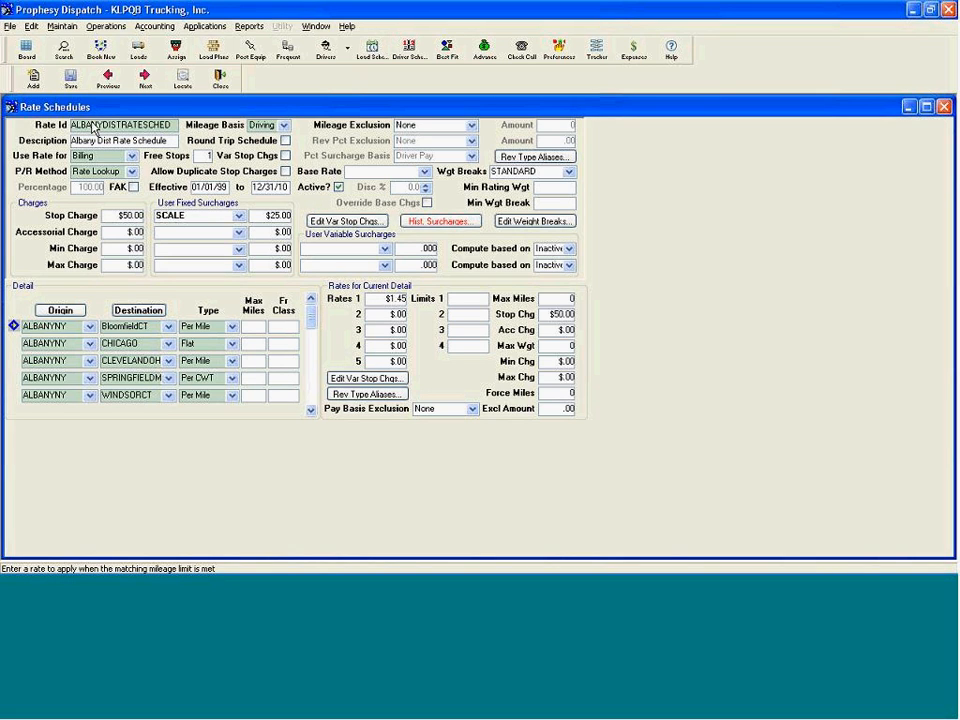
- Set the schedule's mileage basis to Driving, its rate use to Billing, and its free stops to 1
left_click(268, 128)
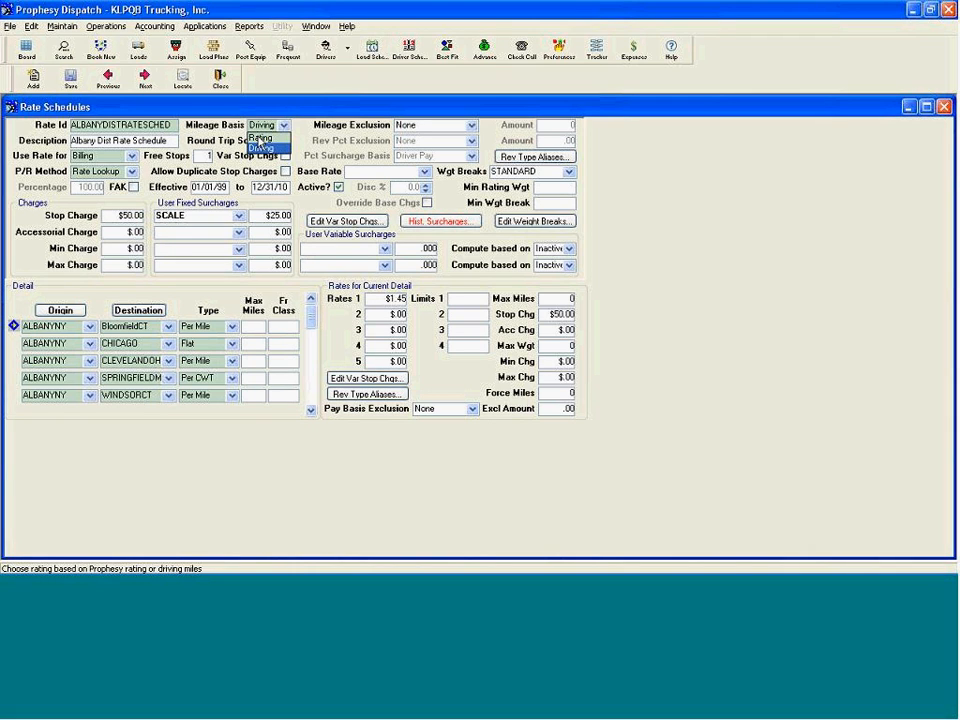
left_click(258, 148)
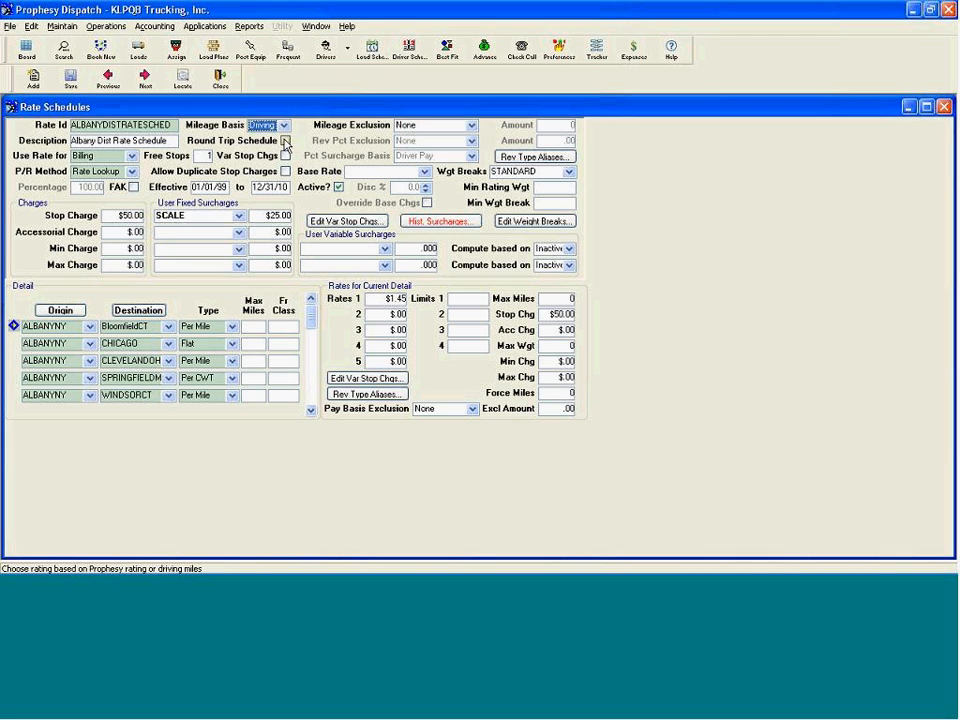
left_click(132, 157)
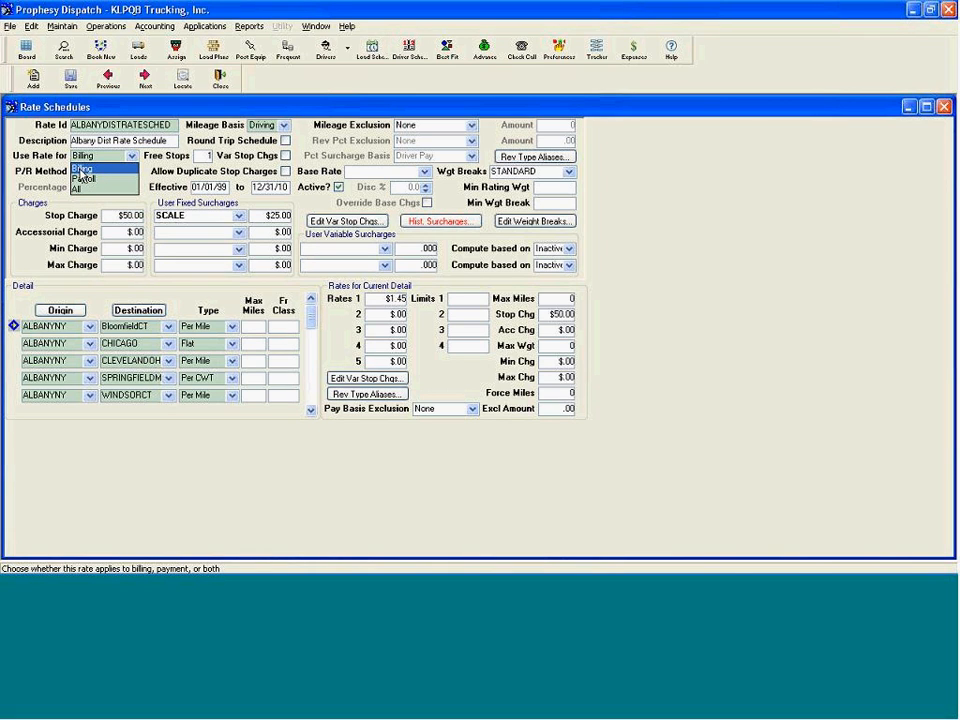
left_click(84, 168)
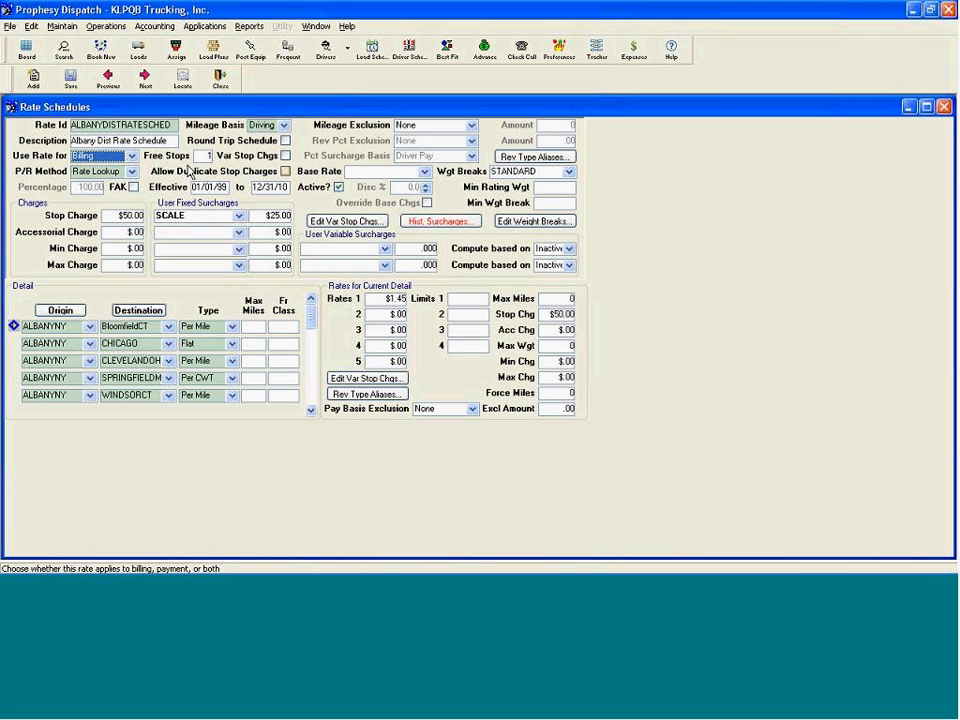
left_click(201, 157)
type("1")
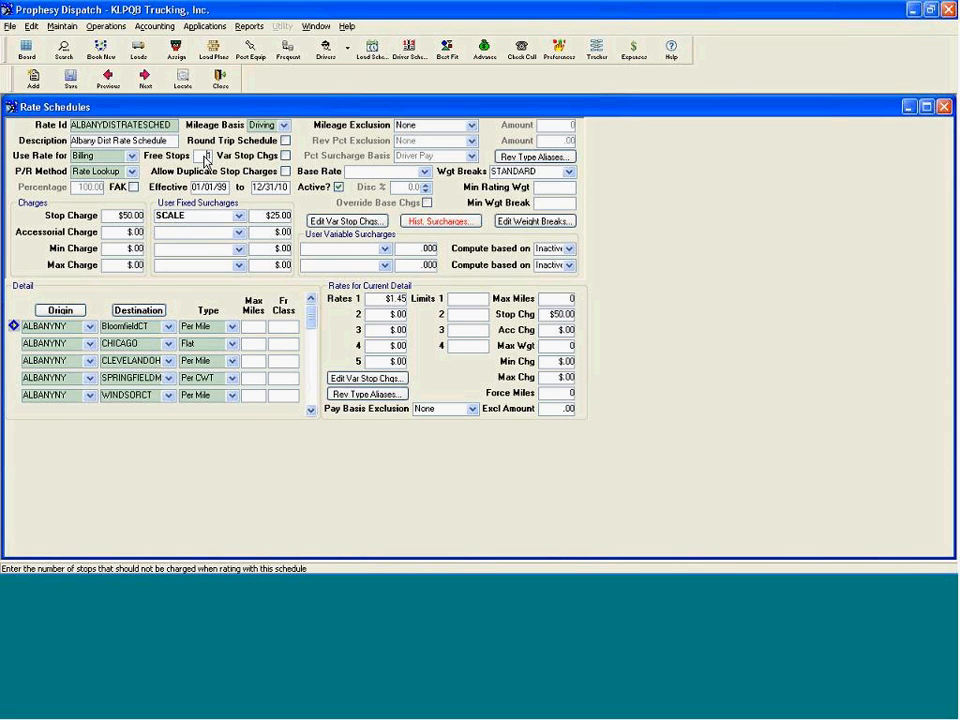
- Try variable stop charges of $50 for 0 to 3 additional stops and $75 for 4 to 6
left_click(127, 217)
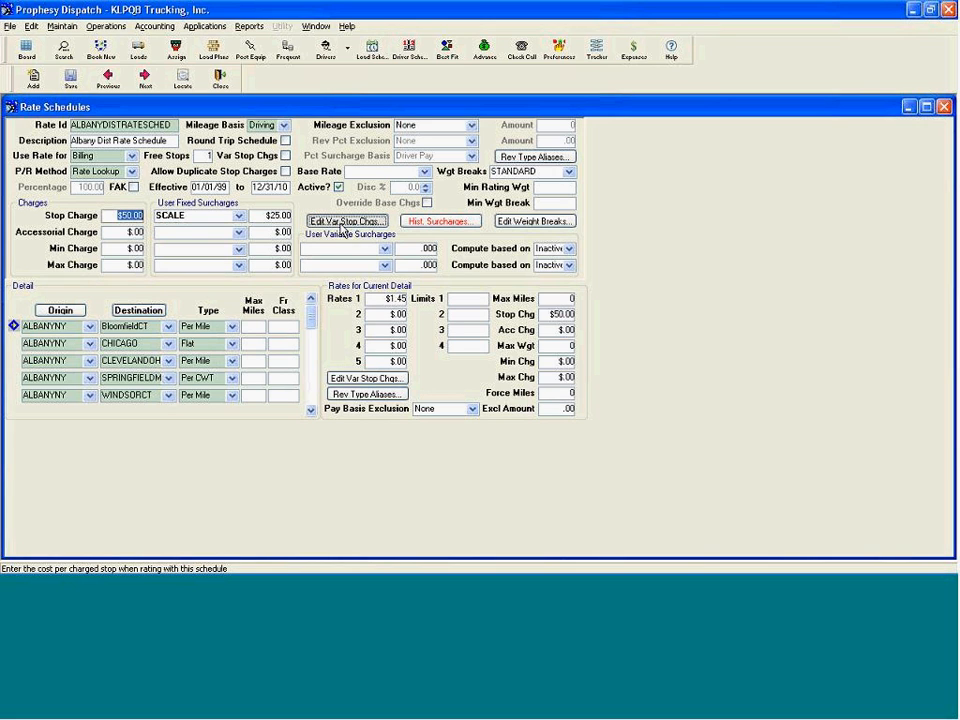
left_click(340, 224)
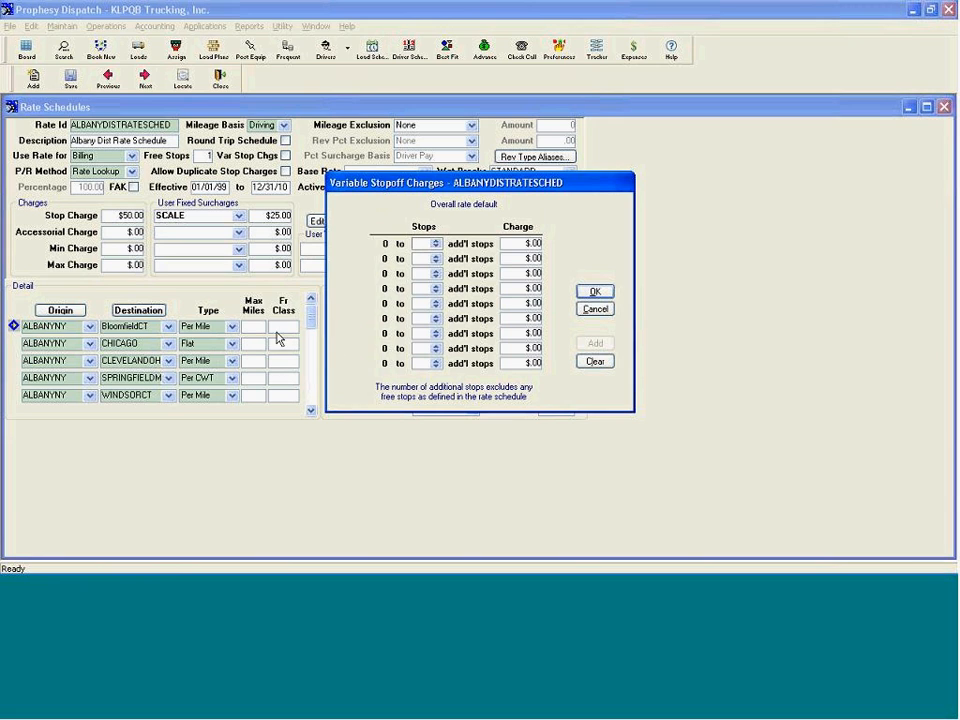
left_click(421, 245)
type("3")
left_click(518, 243)
type("50")
left_click(420, 259)
type("6")
left_click(507, 259)
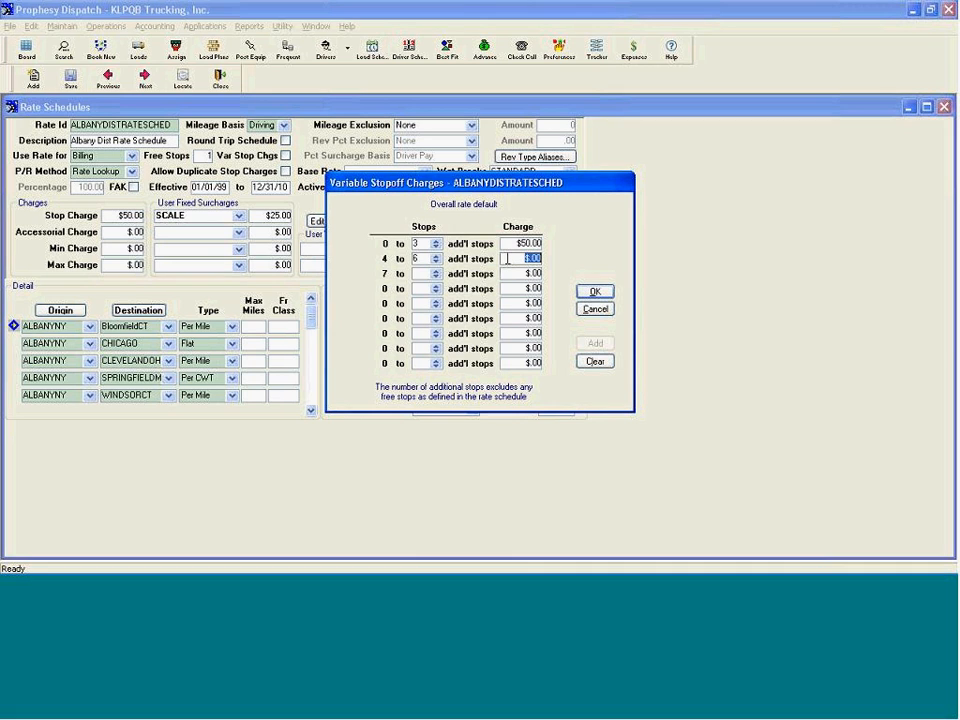
type("75")
left_click(594, 310)
left_click(481, 338)
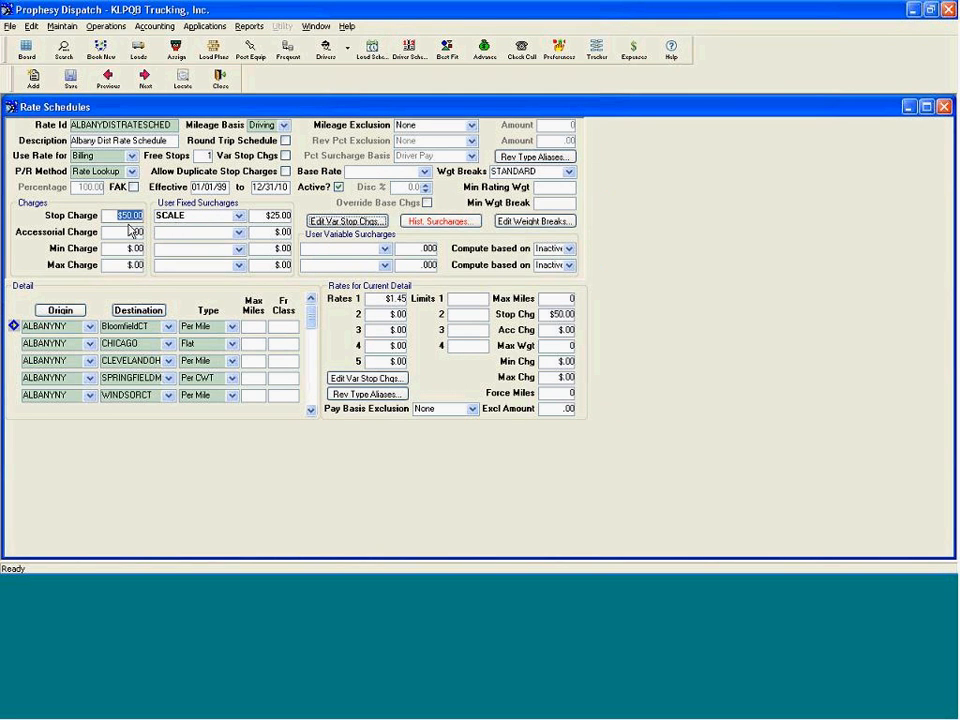
- Open the schedule's historical surcharges and review the revenue type and effective date basis options of the 01/12/10 entry
left_click(109, 215)
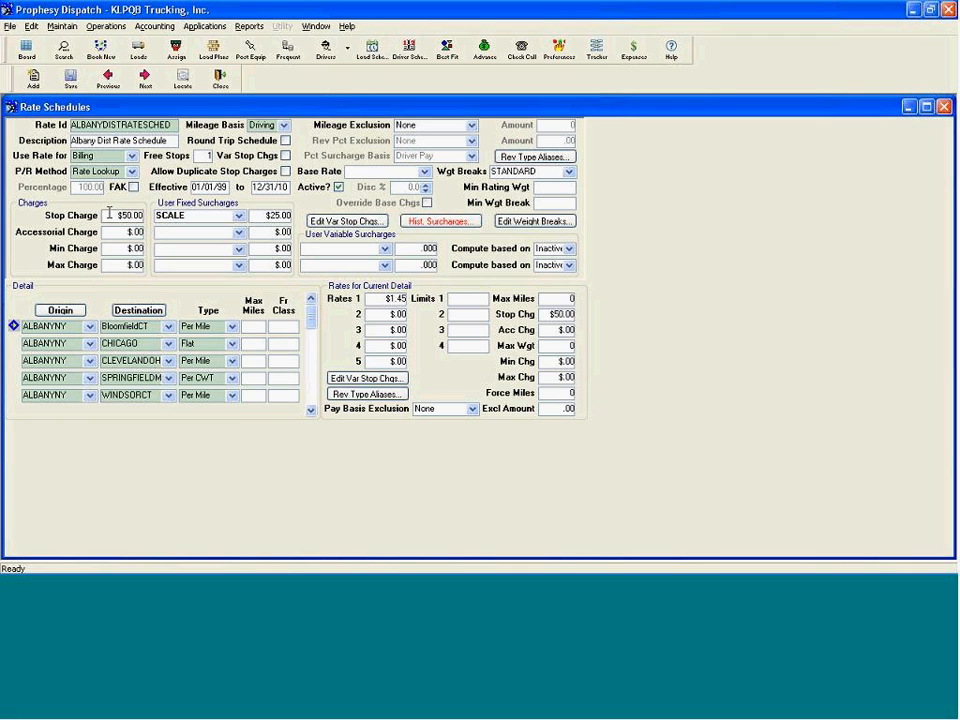
double_click(109, 214)
left_click(452, 222)
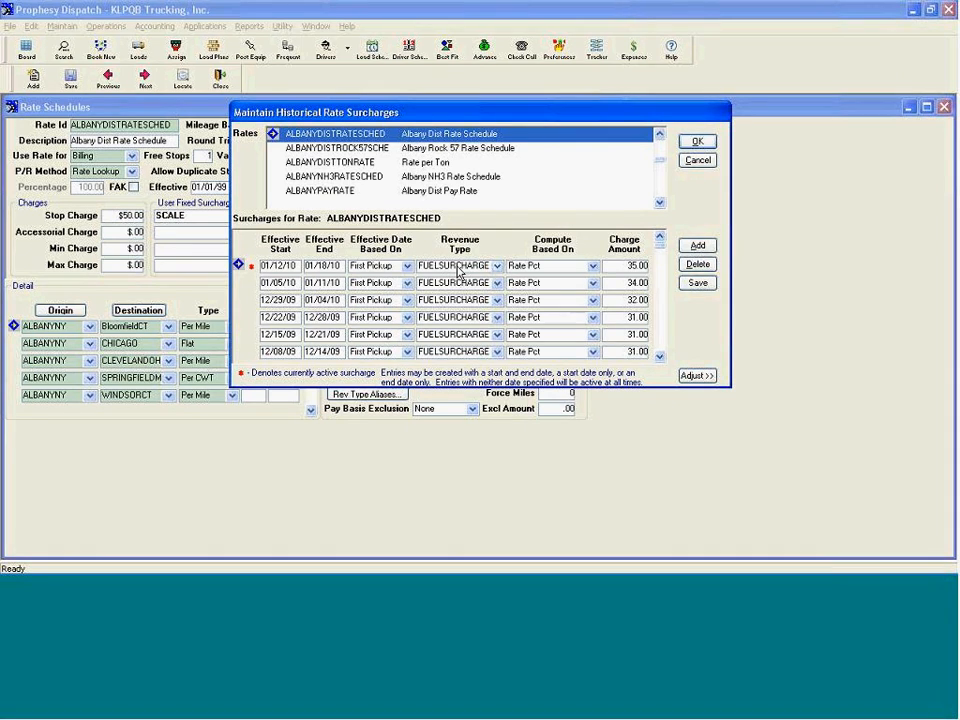
left_click(497, 267)
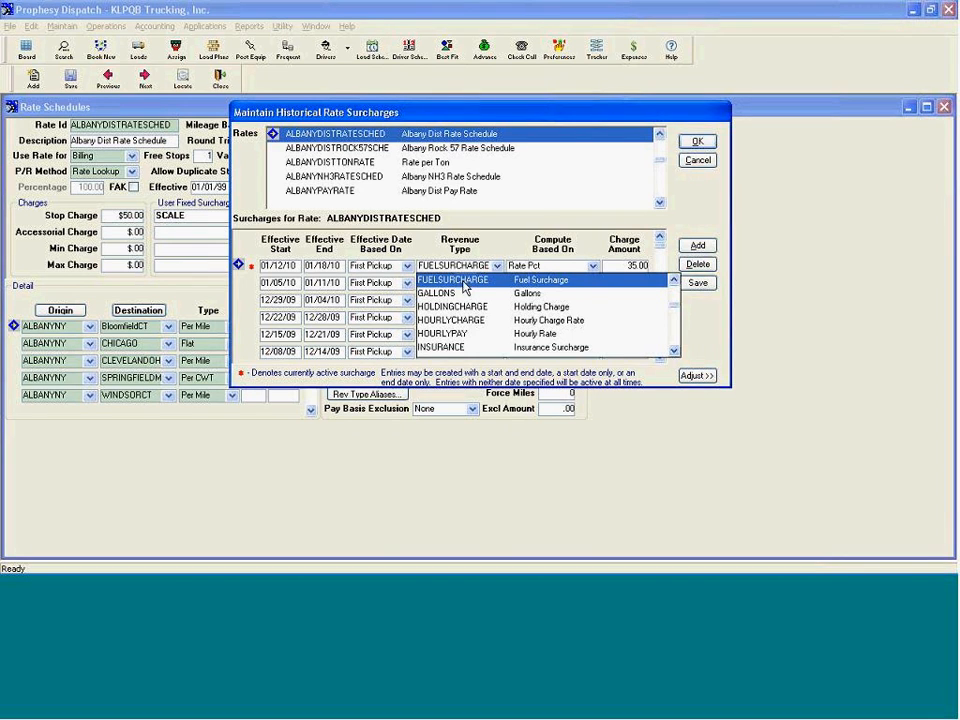
left_click(466, 271)
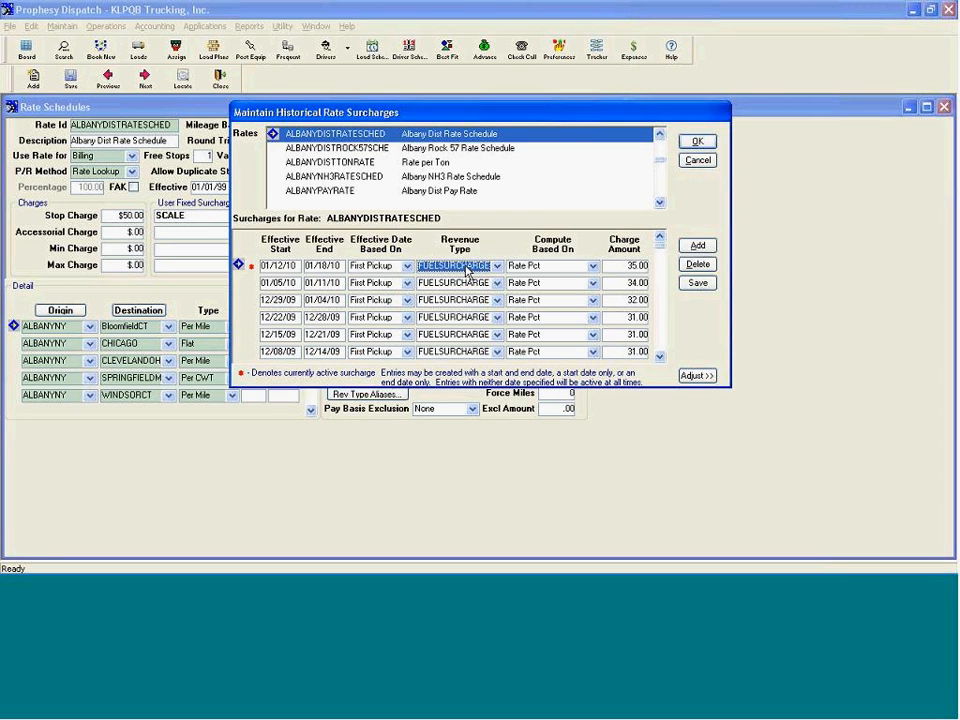
left_click(280, 269)
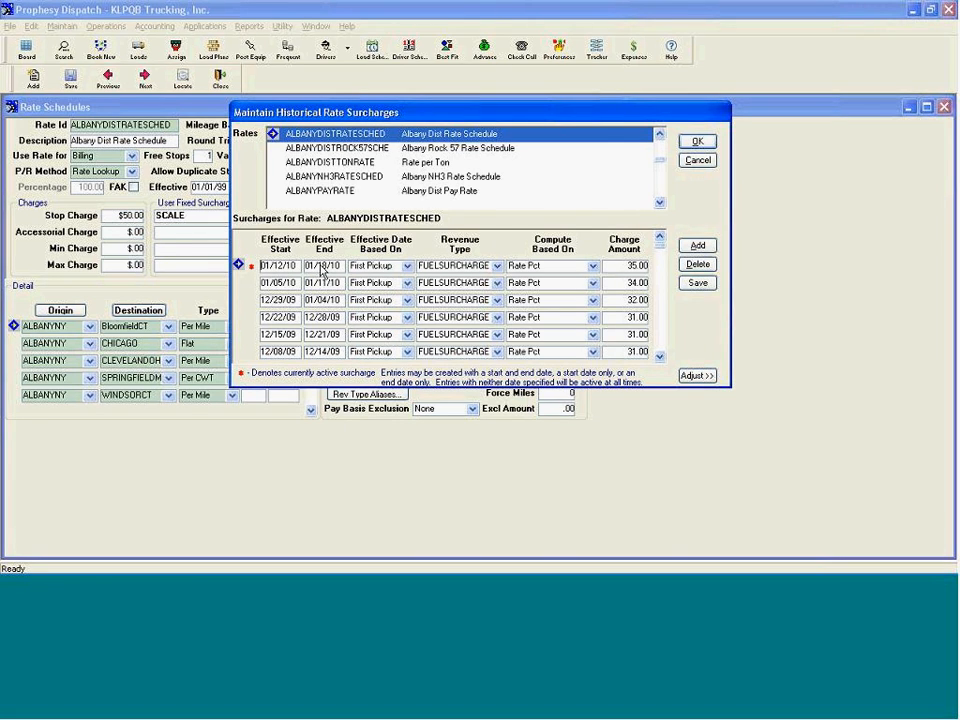
left_click(375, 267)
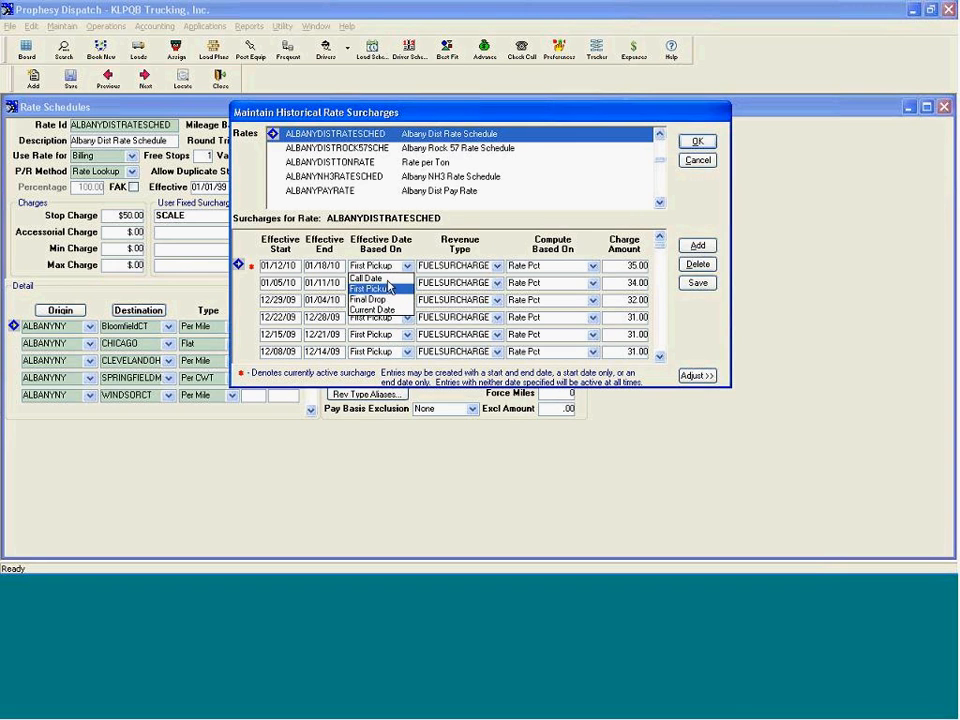
key("Escape")
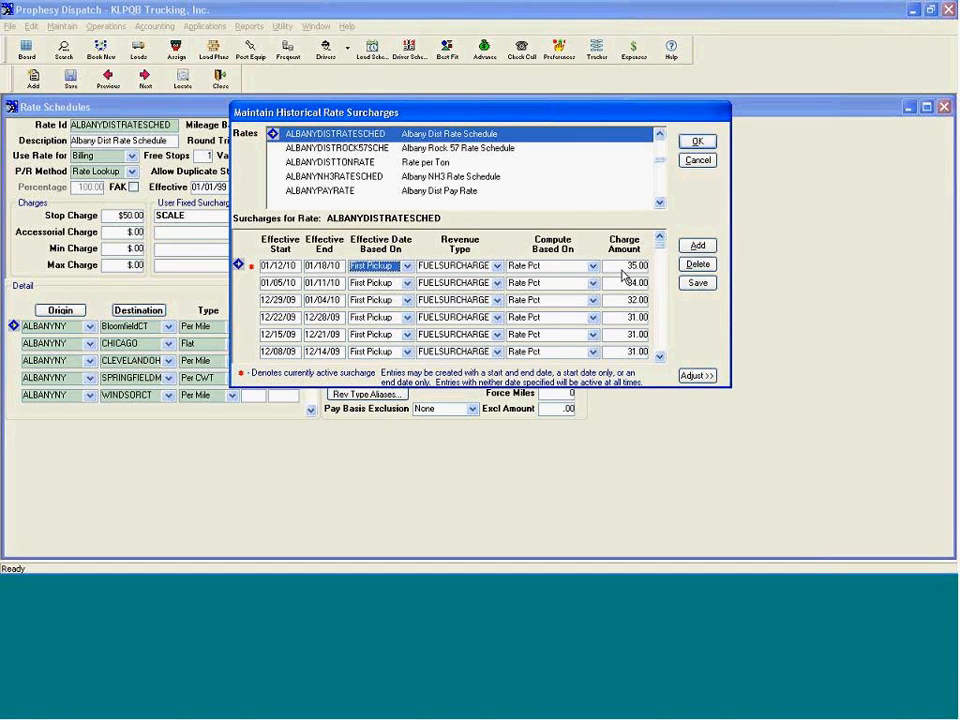
- Review the compute basis options of the 01/12/10 fuel surcharge and leave the historical surcharges without saving
left_click(593, 266)
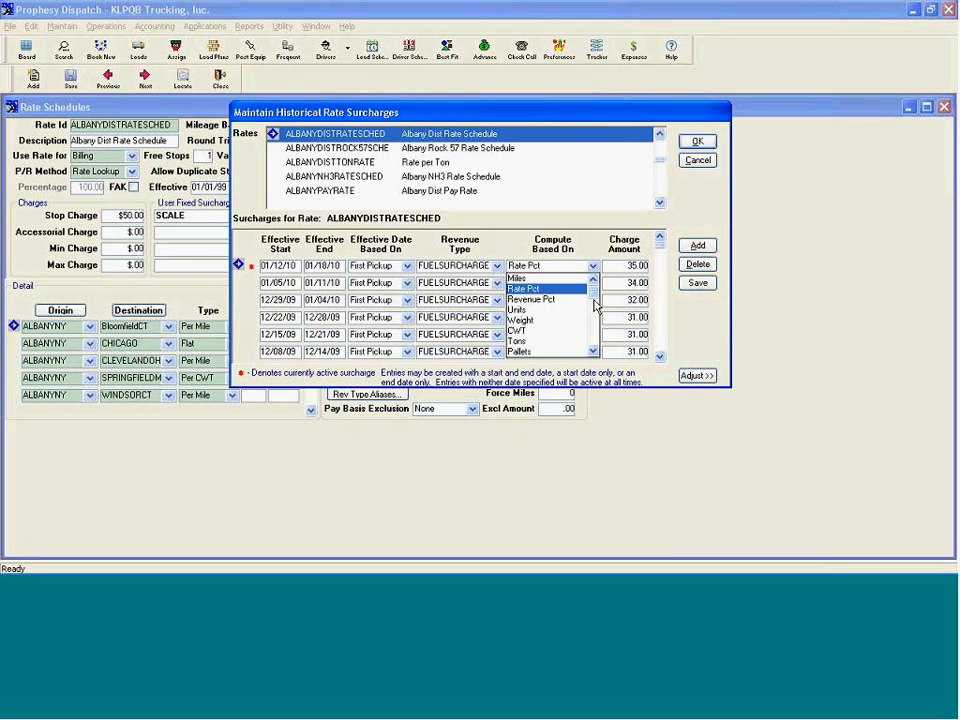
left_click_drag(595, 299, 596, 332)
scroll(585, 300, "up", 3)
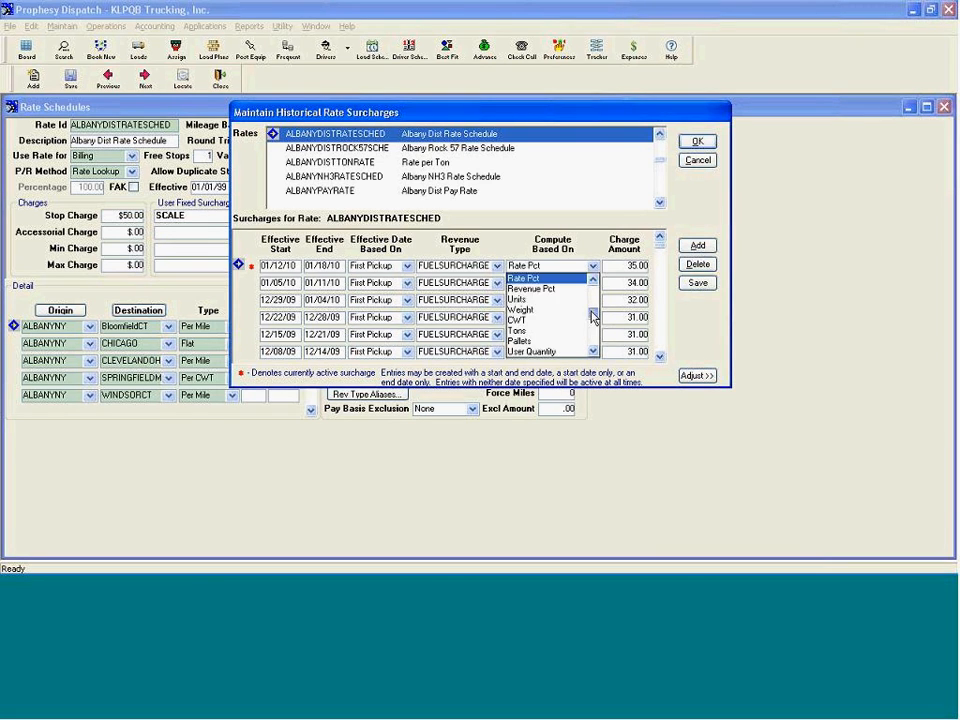
left_click(569, 271)
left_click(700, 162)
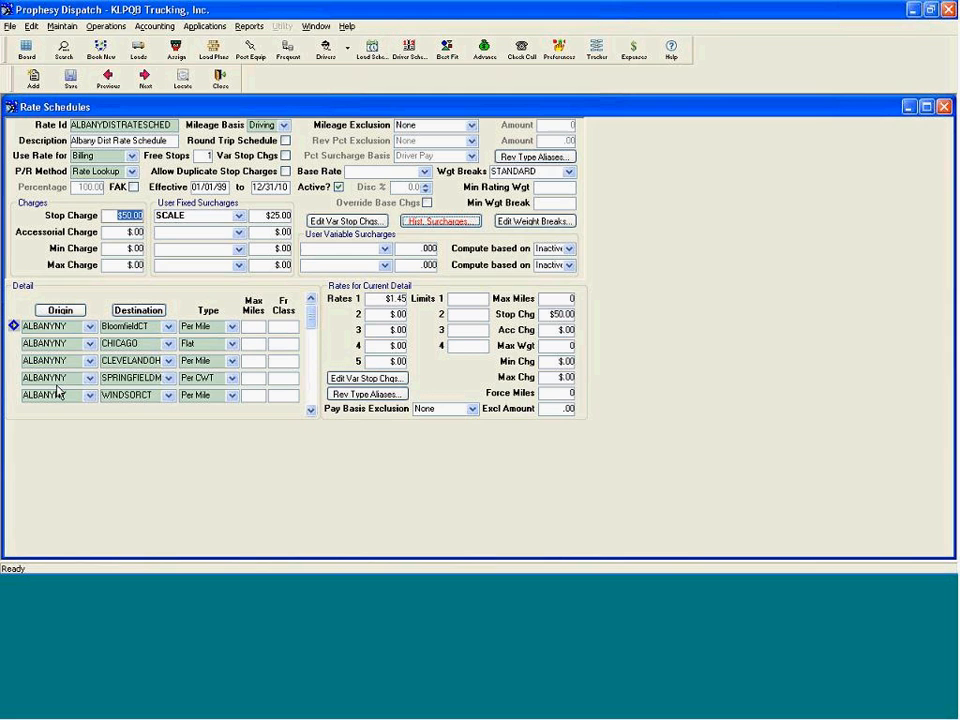
- Open the area definition for the ALBANYNY origin of the first rate detail line
mouse_move(311, 317)
left_mouse_down()
mouse_move(307, 392)
mouse_move(310, 308)
left_mouse_up()
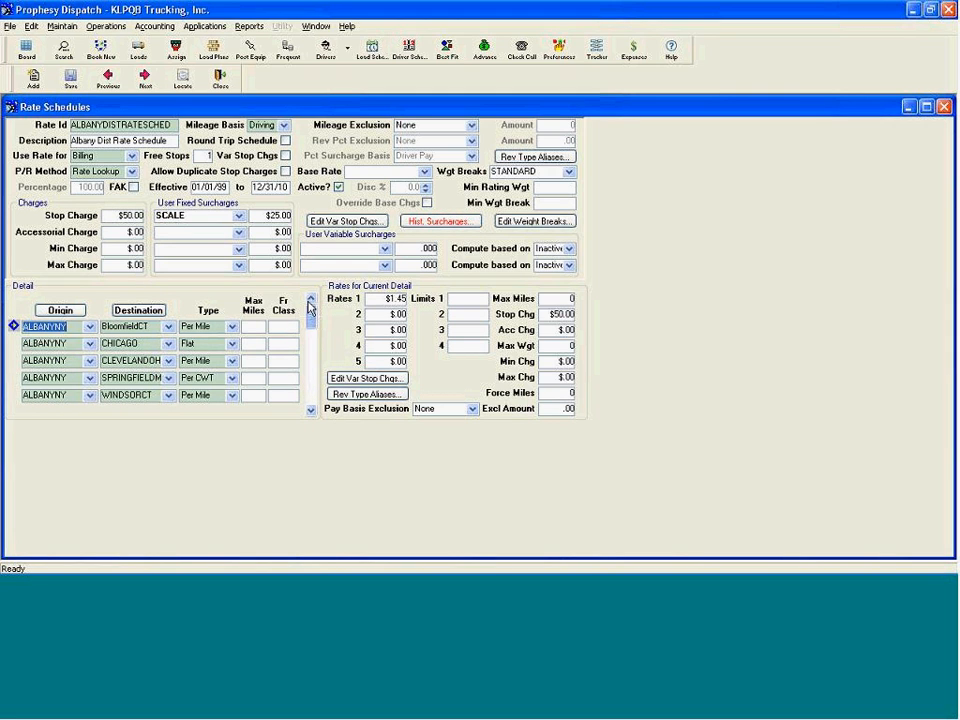
left_click(56, 312)
left_click(138, 311)
left_click(54, 314)
left_click(57, 313)
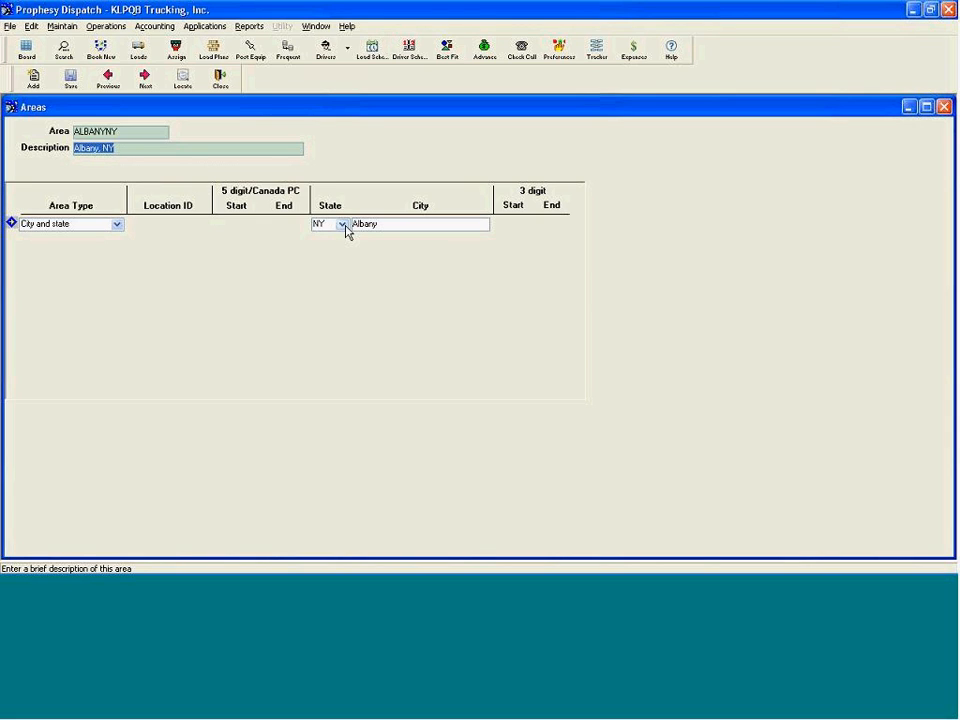
- Review the available area types for the Albany, NY area, keeping City and state
left_click(117, 225)
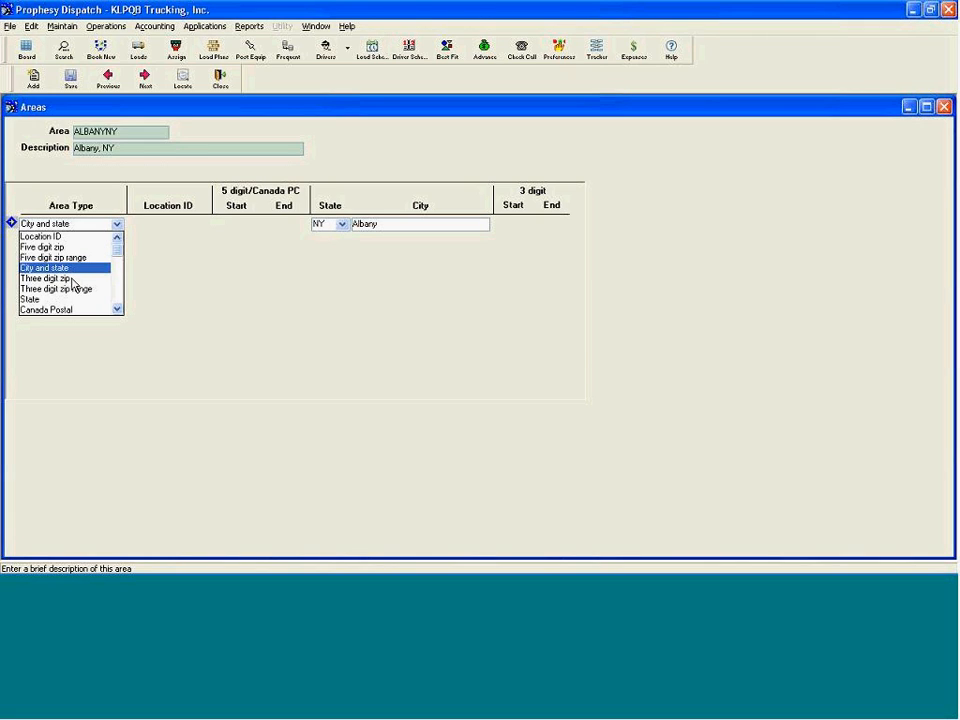
left_click(117, 310)
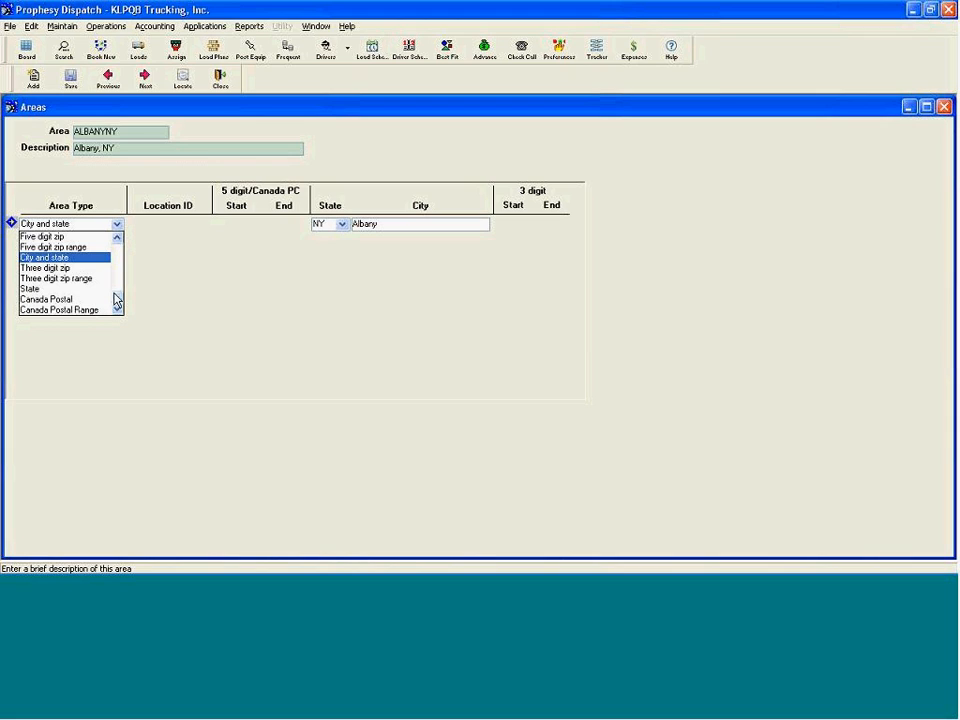
left_click_drag(114, 293, 115, 241)
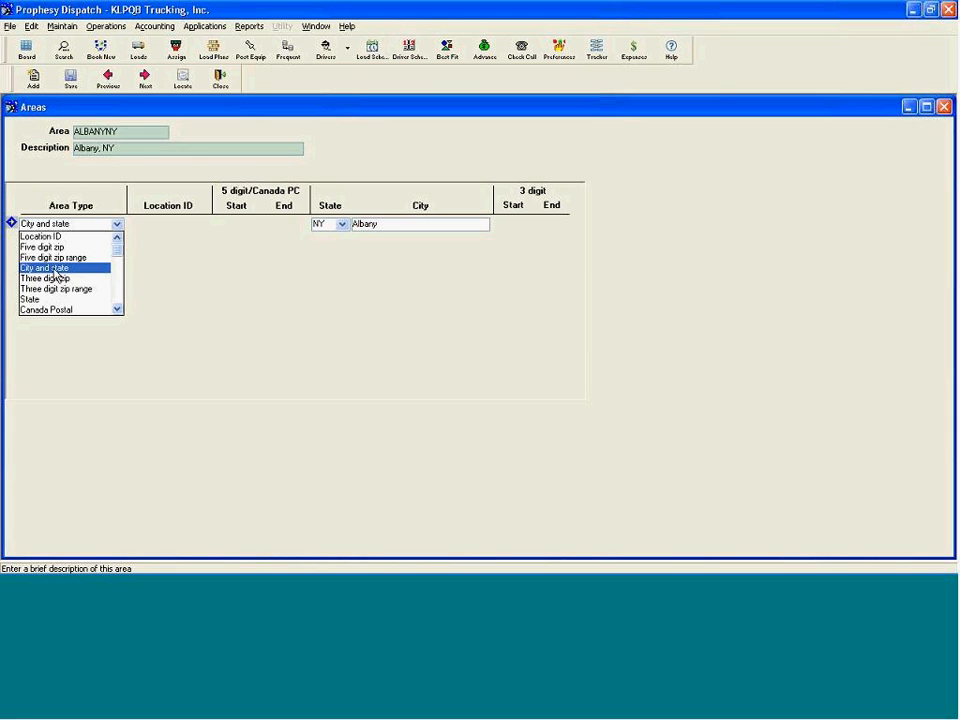
left_click(60, 267)
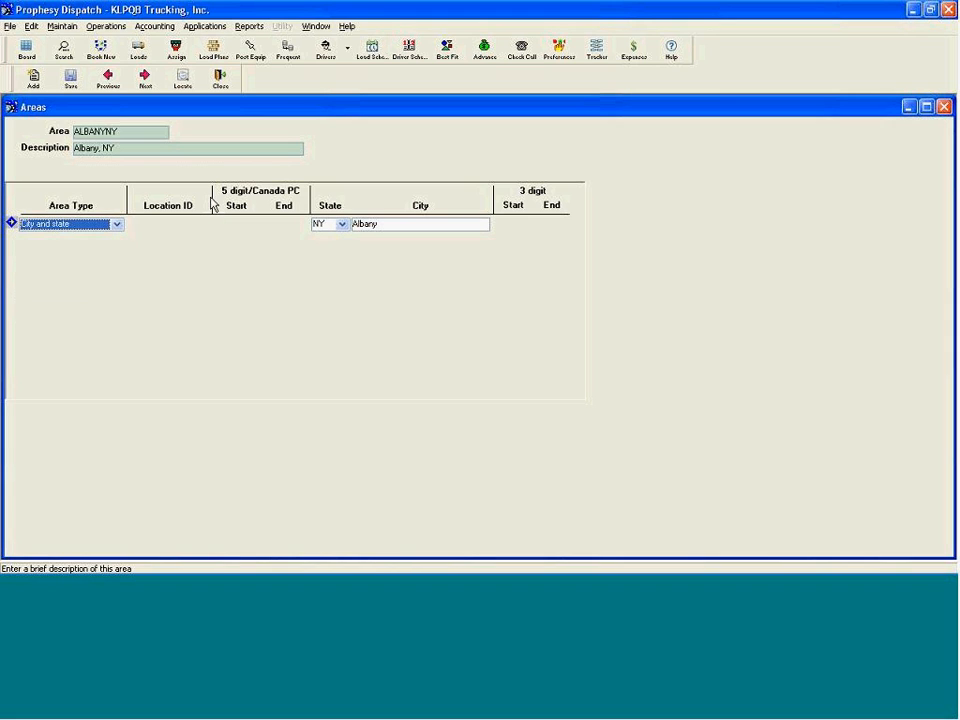
left_click(182, 78)
type("all")
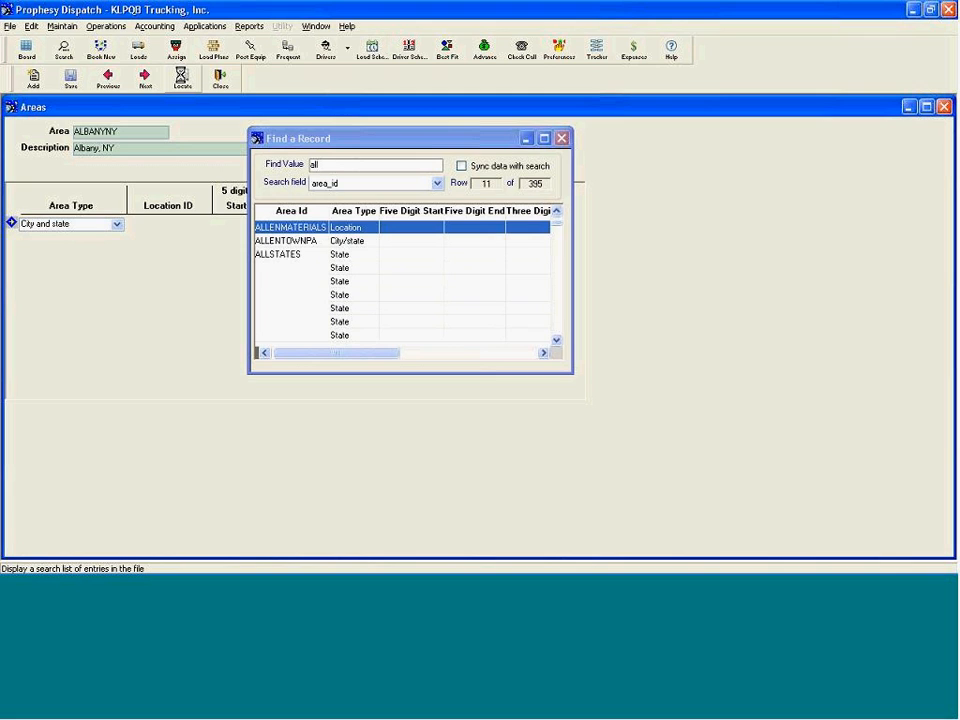
key("Return")
- Locate and open the ALLSTATES area record and look through its list of states and provinces
left_click(182, 78)
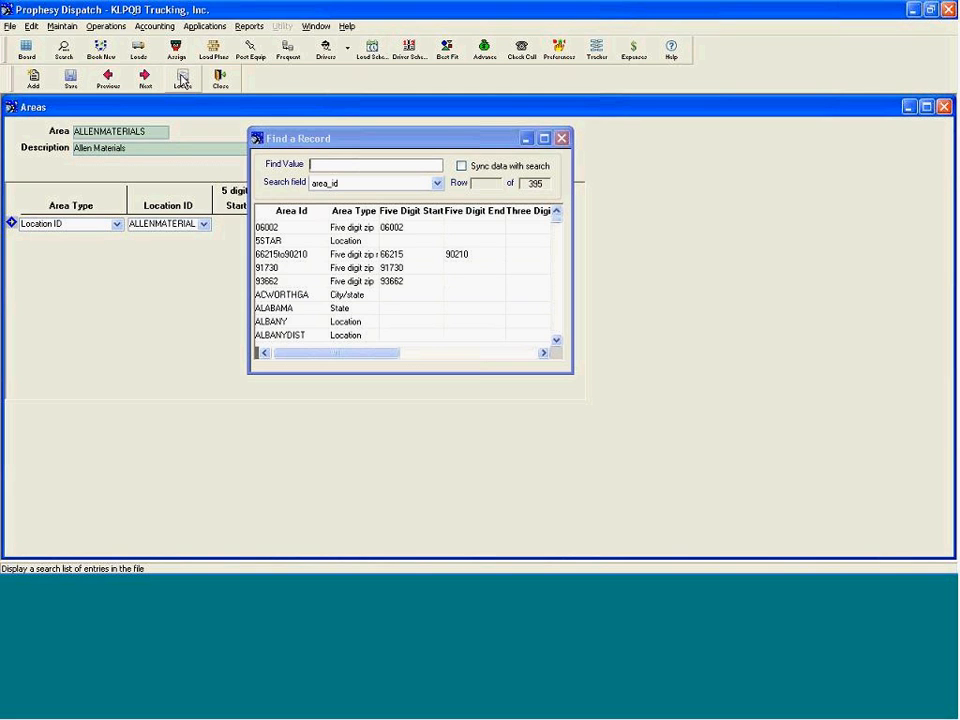
type("all")
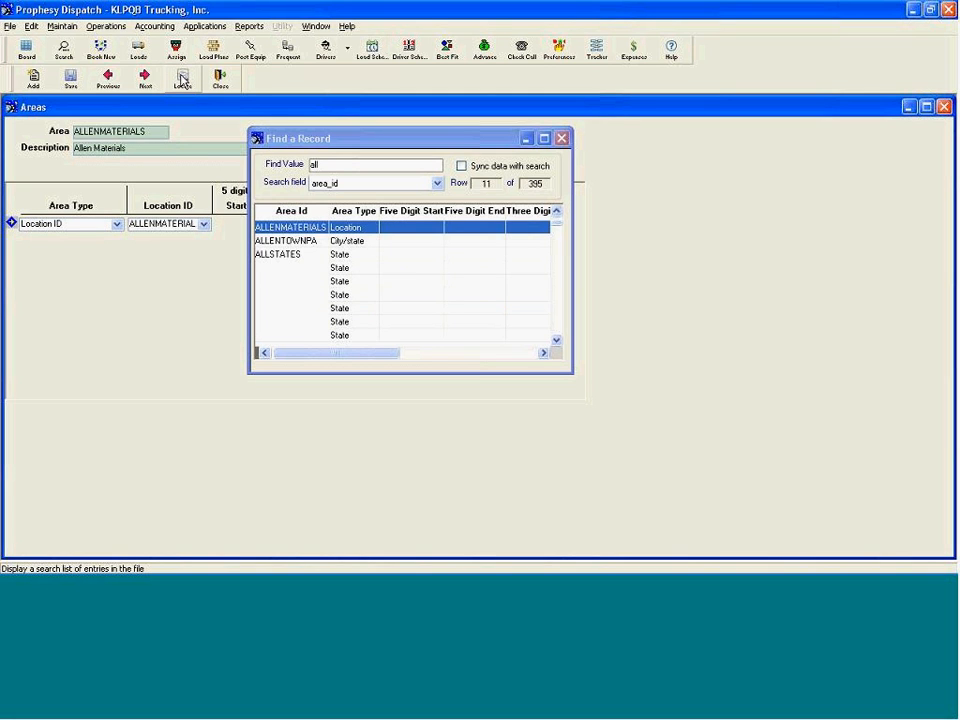
key("Down")
key("Down")
key("Return")
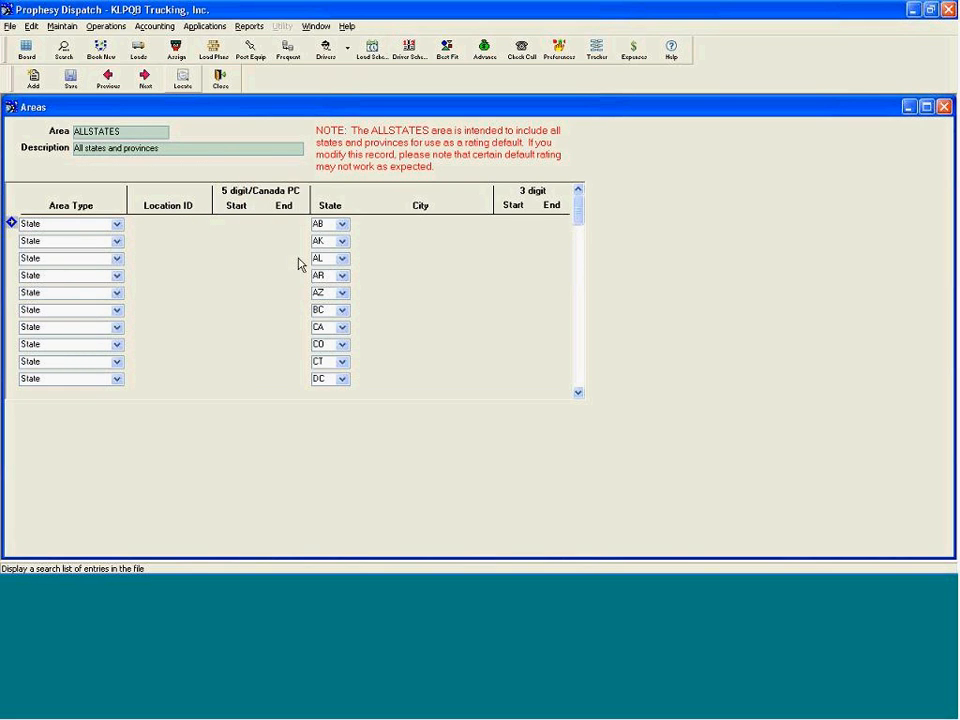
mouse_move(579, 214)
left_mouse_down()
mouse_move(574, 377)
mouse_move(576, 193)
left_mouse_up()
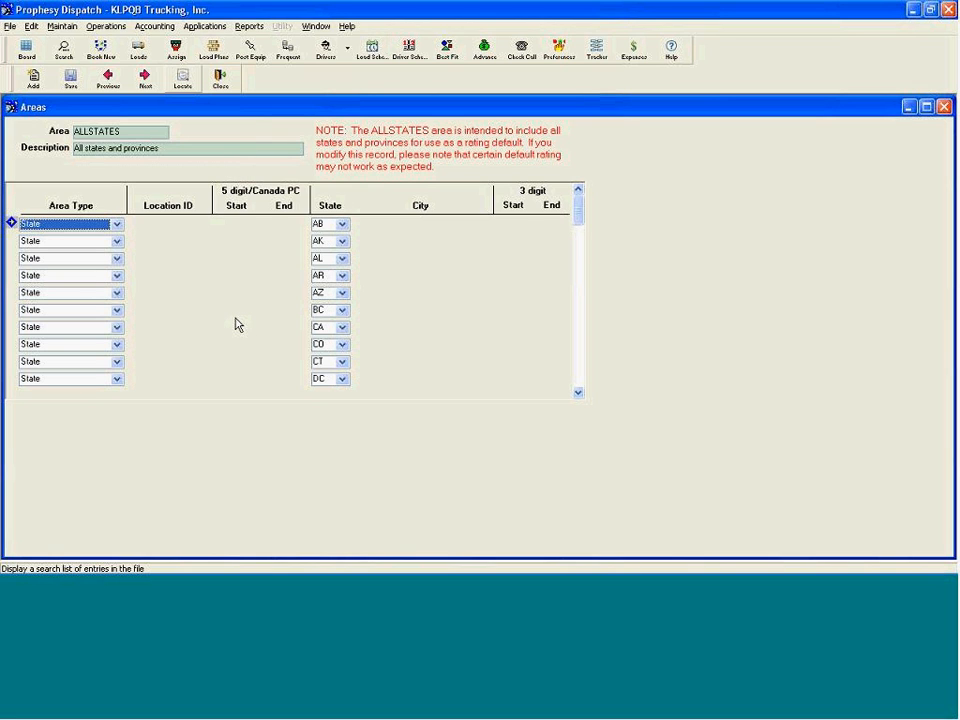
- Leave the area records and review the per-mile rate and override stop charge of the ALBANYNY to BloomfieldCT detail line
left_click(220, 77)
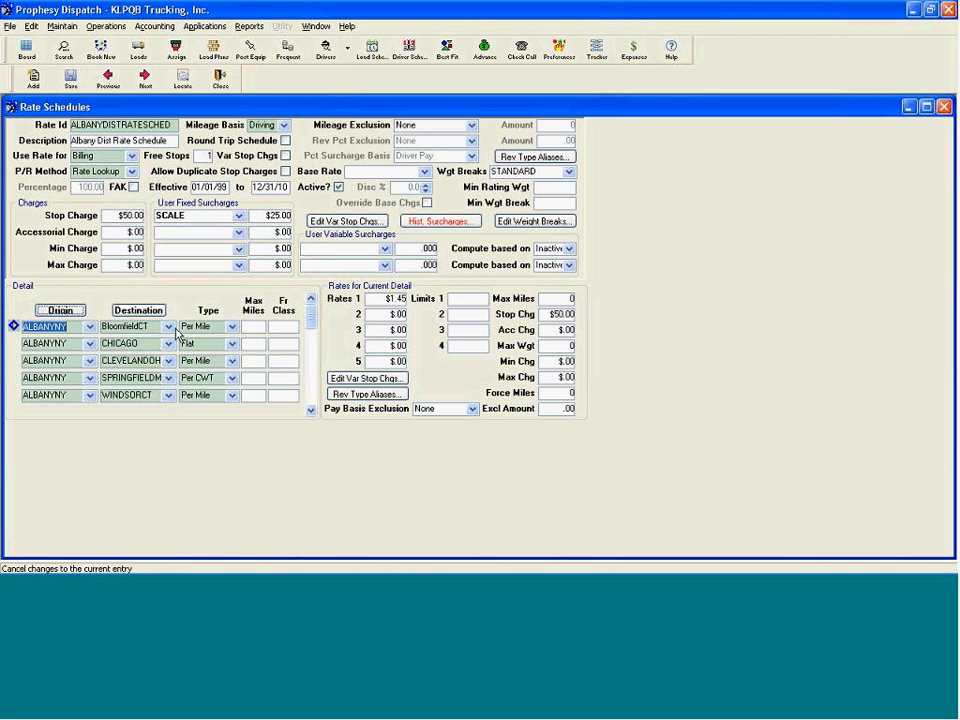
left_click(381, 299)
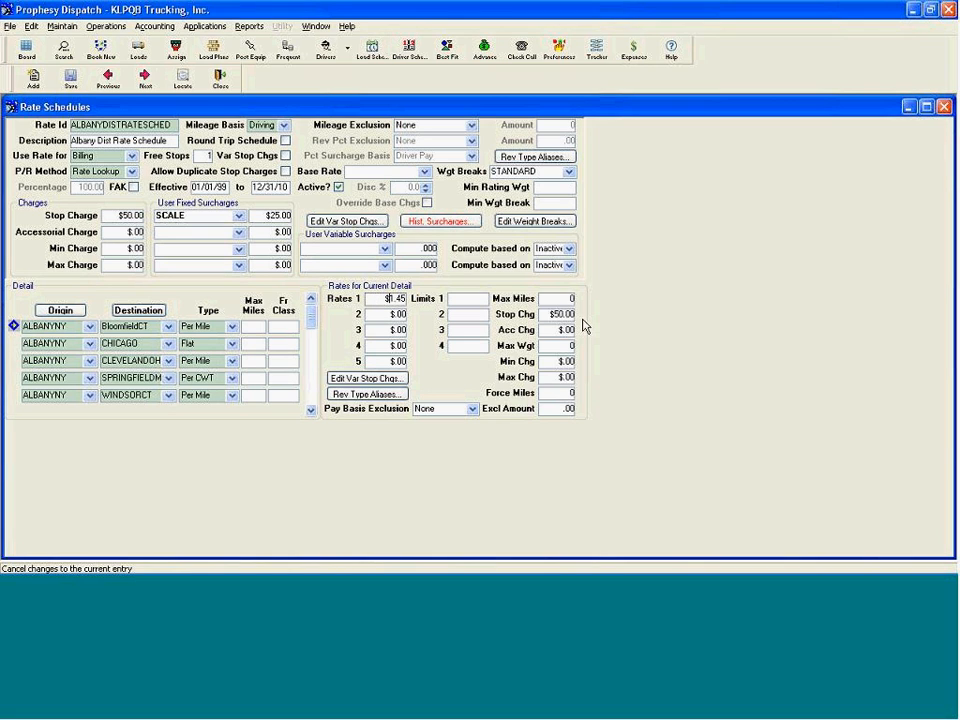
left_click(552, 314)
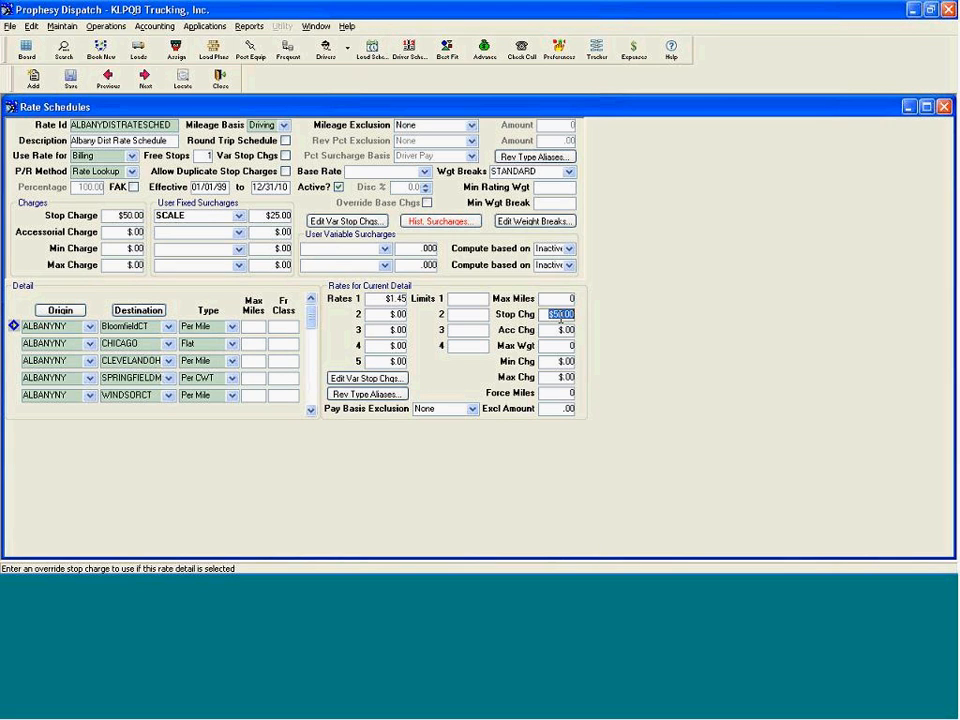
- Review the flat charge and override stop charge of the ALBANYNY to CHICAGO detail line
left_click(12, 345)
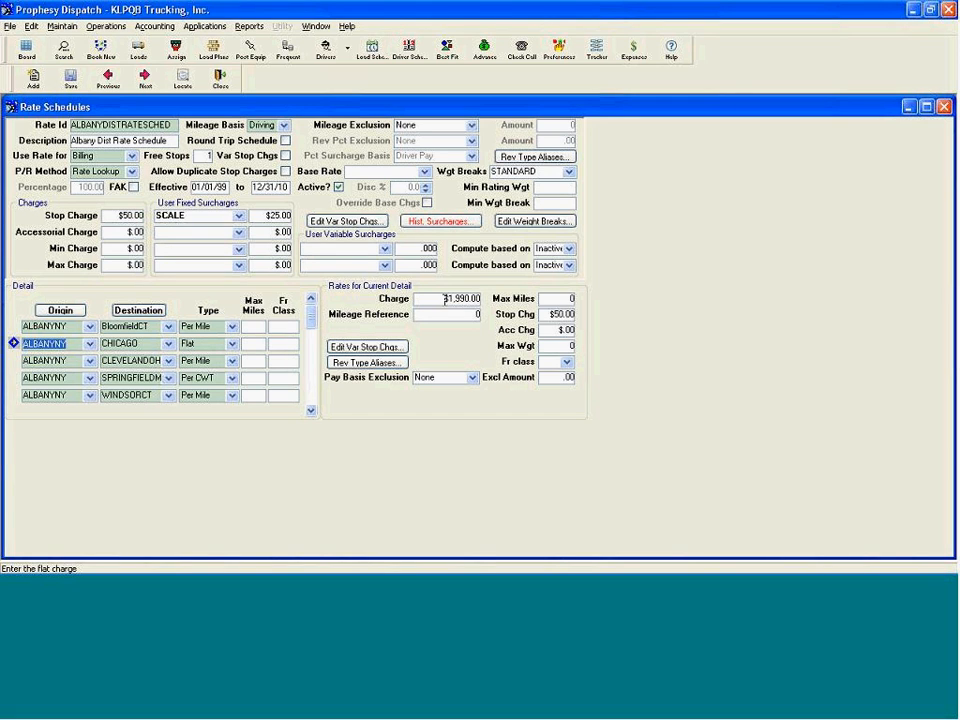
left_click(448, 300)
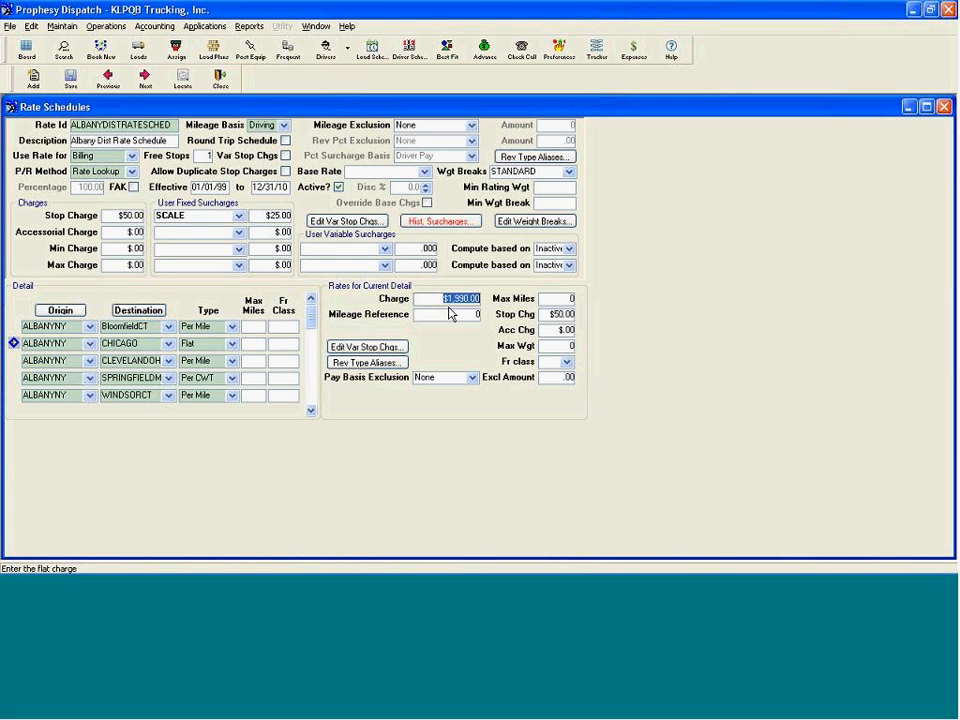
left_click(556, 316)
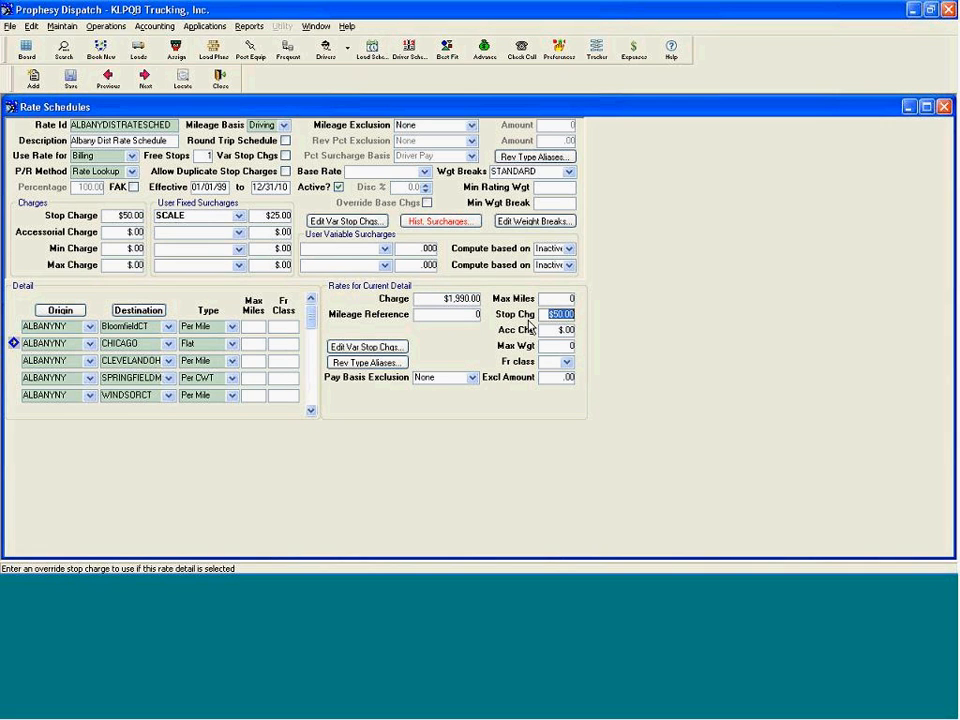
- Set the mileage reference of the ALBANYNY to CHICAGO flat rate to 850
left_click(456, 317)
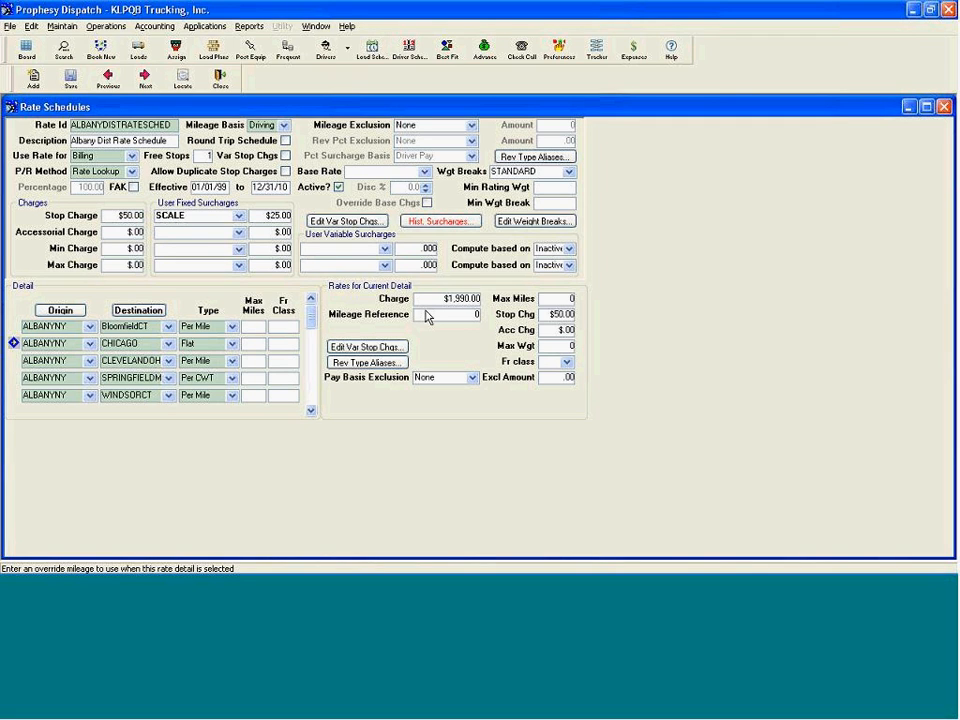
double_click(456, 315)
type("850")
- Review the weight-break rates and variable stop charges of the Per CWT line to SPRINGFIELDMA, leaving the stop charges unsaved
left_click(14, 361)
left_click(14, 378)
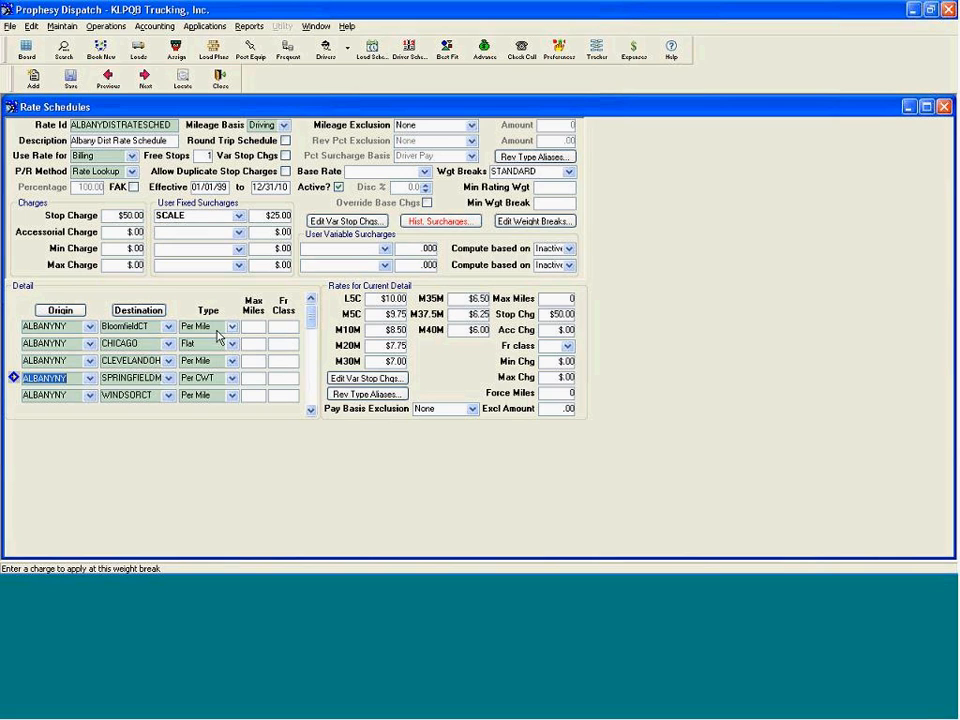
left_click(377, 380)
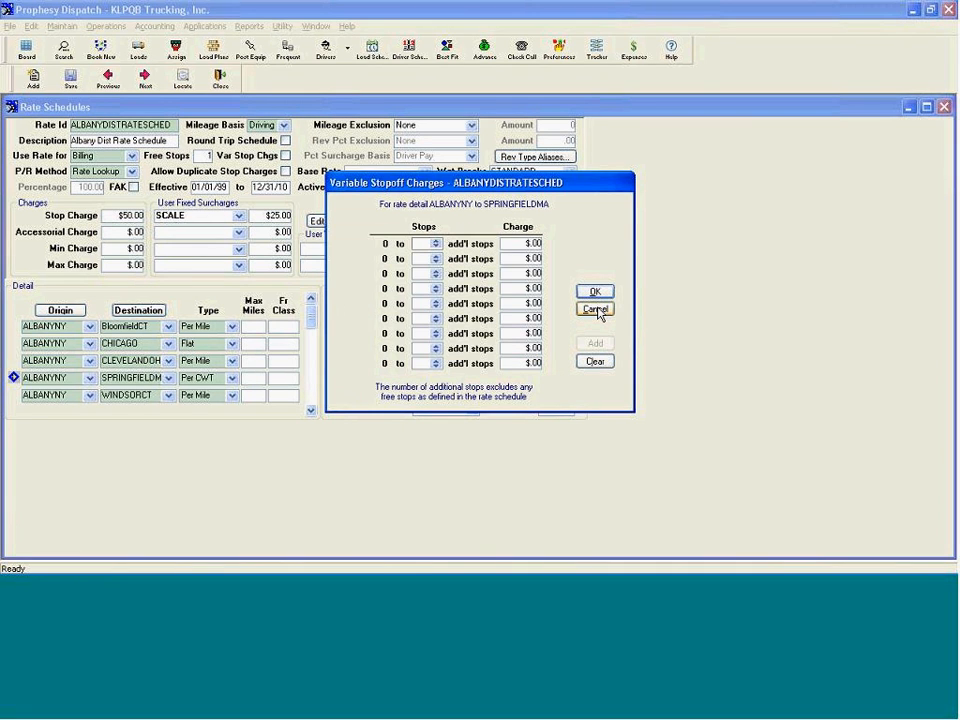
left_click(596, 310)
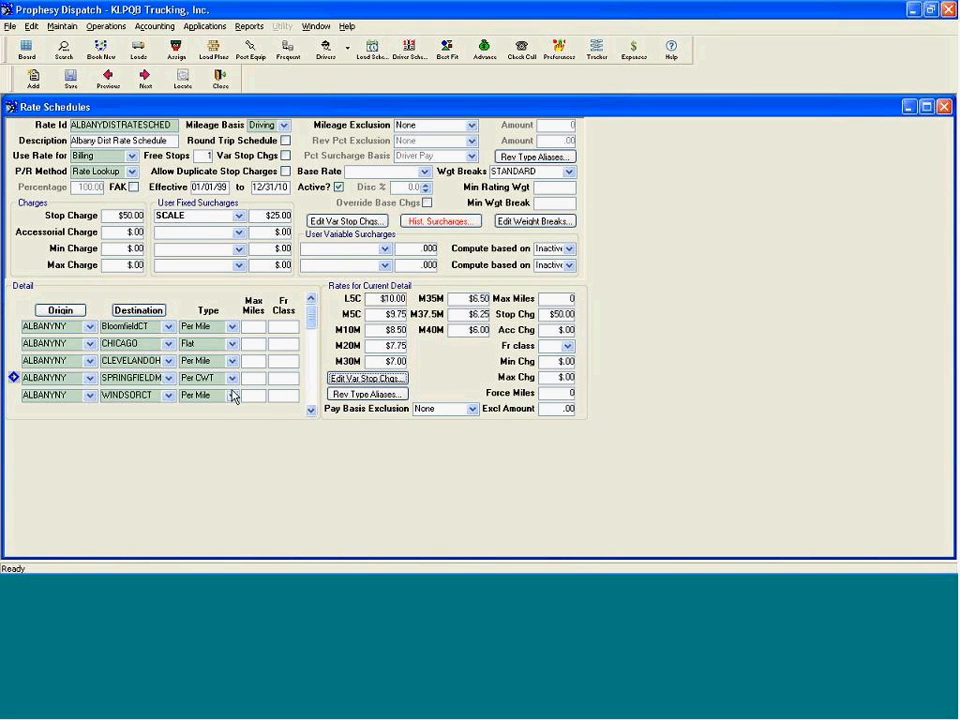
- Review the rate type options of the BloomfieldCT line and the alias choices for its PIECES revenue type, cancelling without an override
left_click(233, 327)
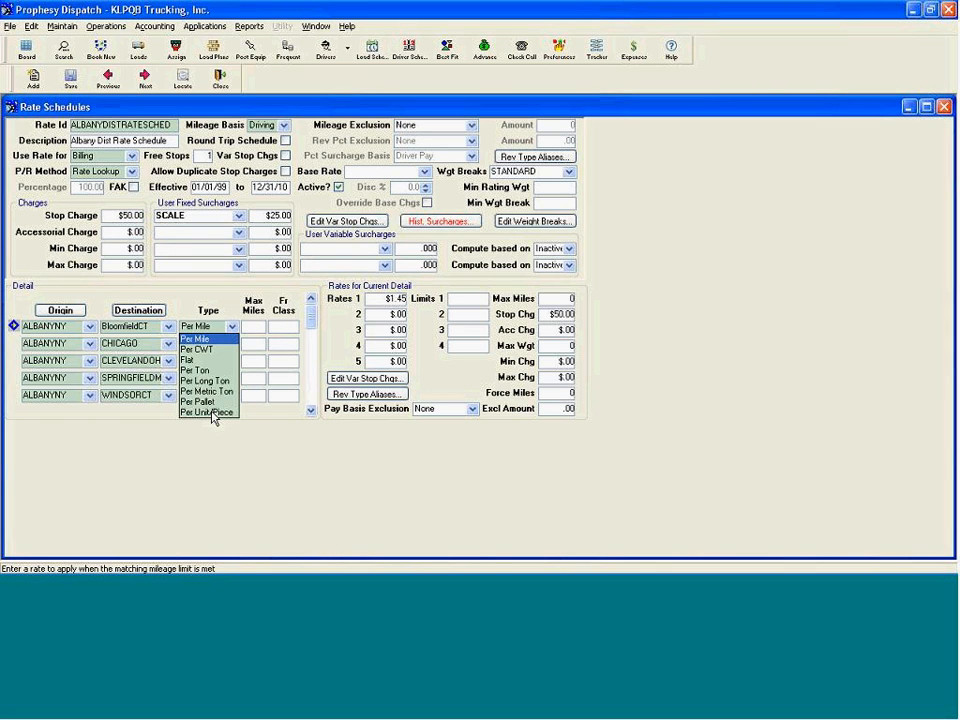
left_click(352, 395)
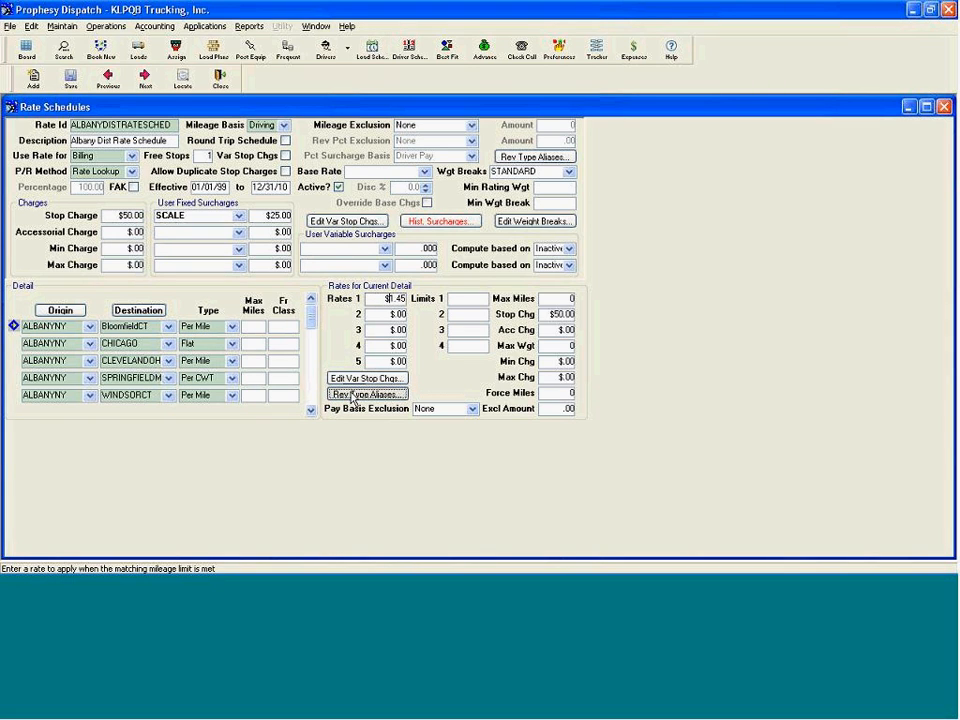
left_click(383, 392)
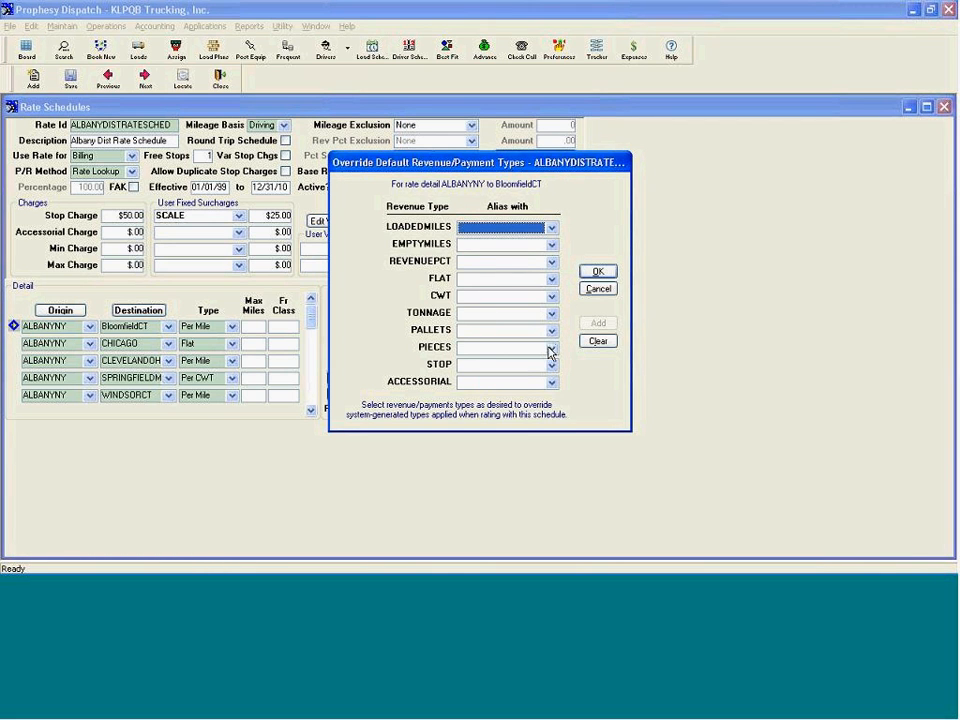
left_click(550, 349)
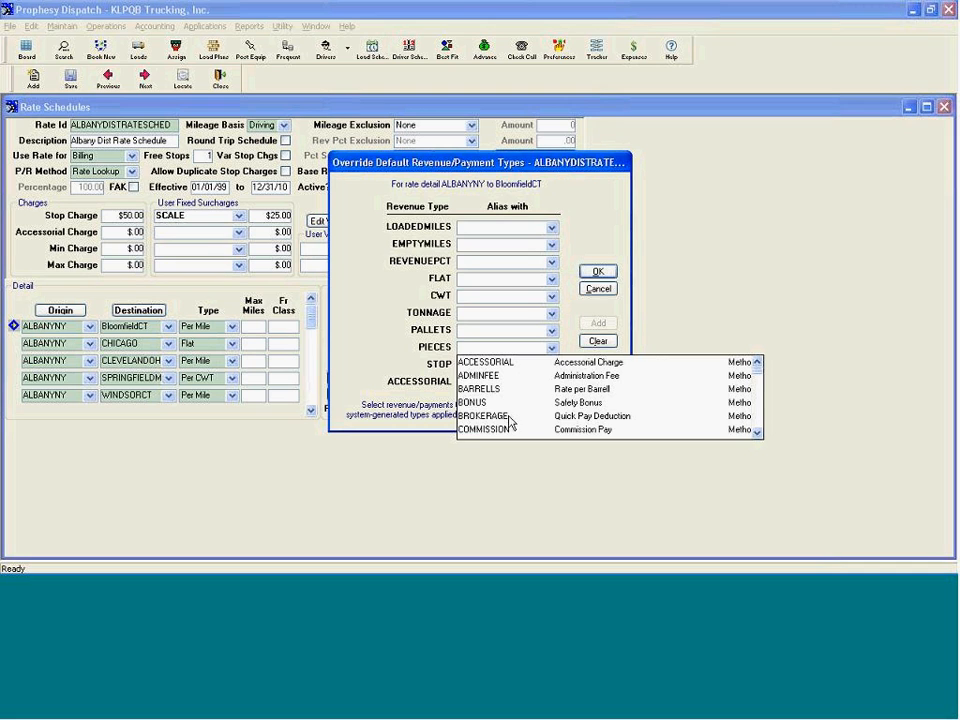
left_click(598, 289)
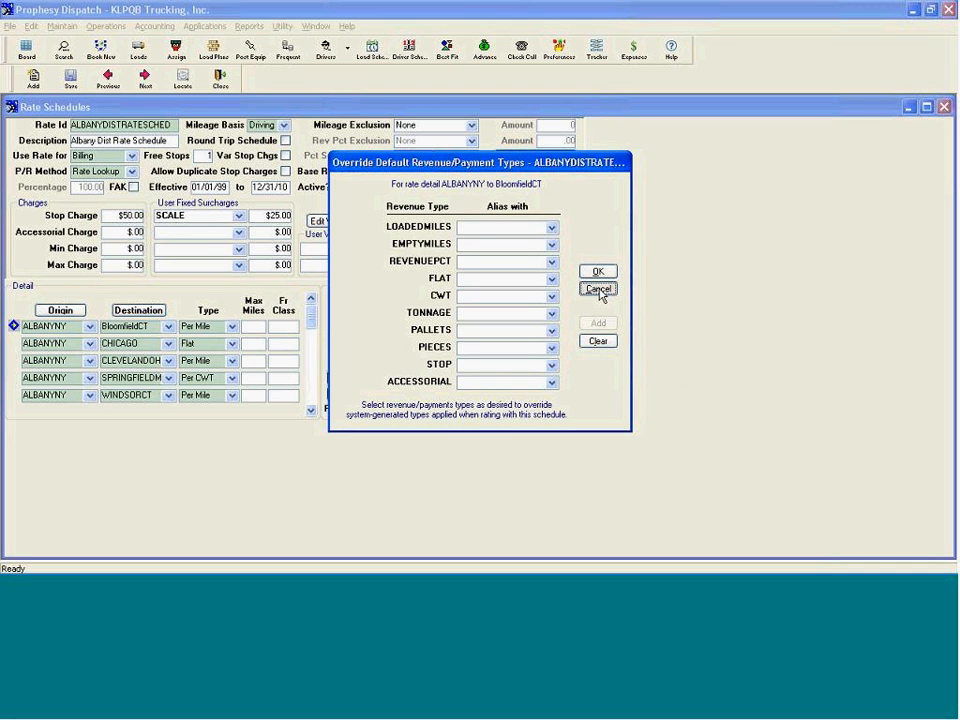
left_click(599, 290)
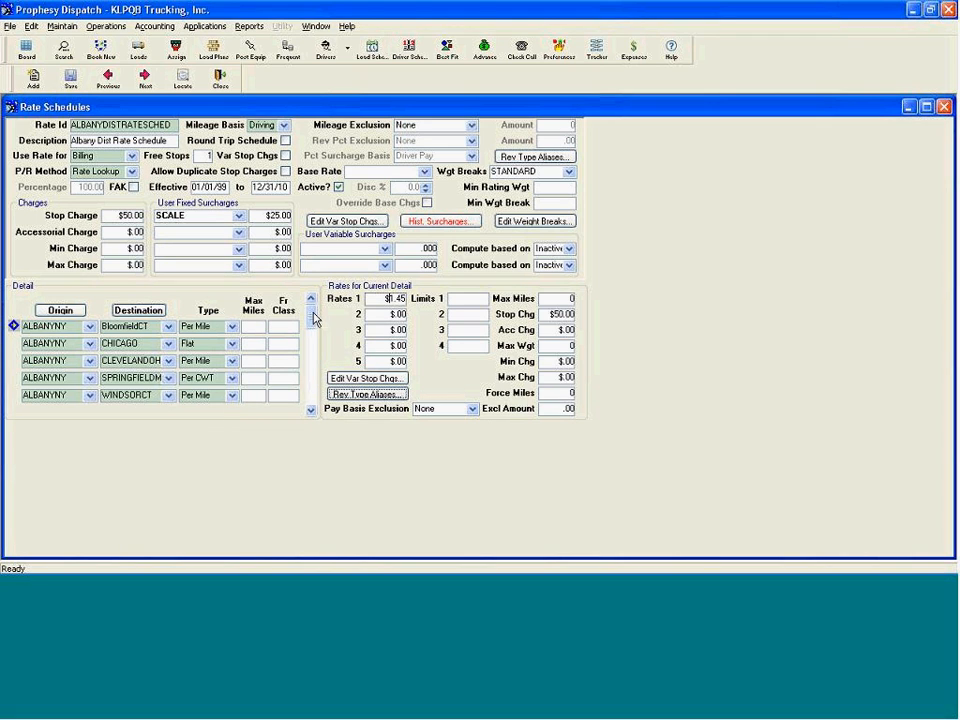
- Search the rate schedules for "alb" and open the ALBANYDISCOUNT10 schedule
left_click(315, 322)
mouse_move(313, 317)
left_mouse_down()
mouse_move(306, 376)
mouse_move(315, 316)
left_mouse_up()
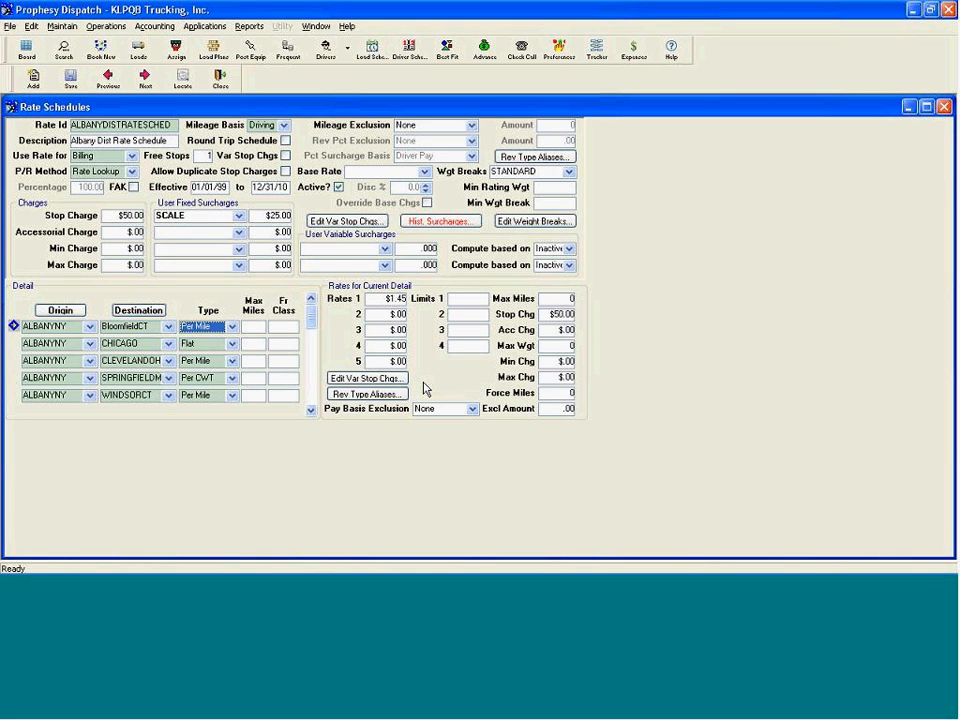
left_click(182, 78)
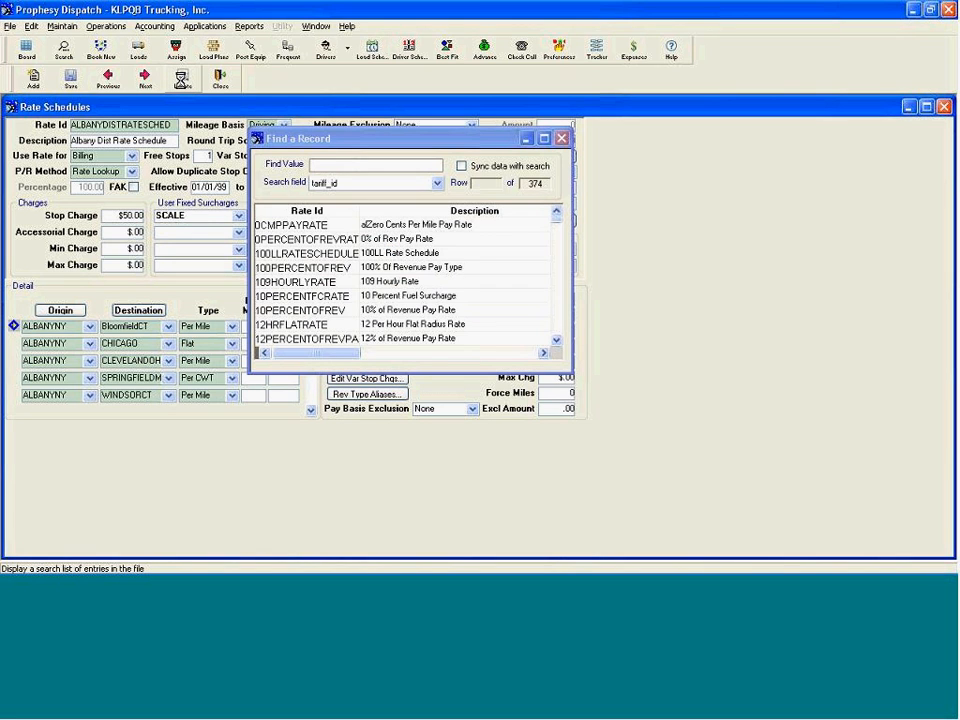
type("alb")
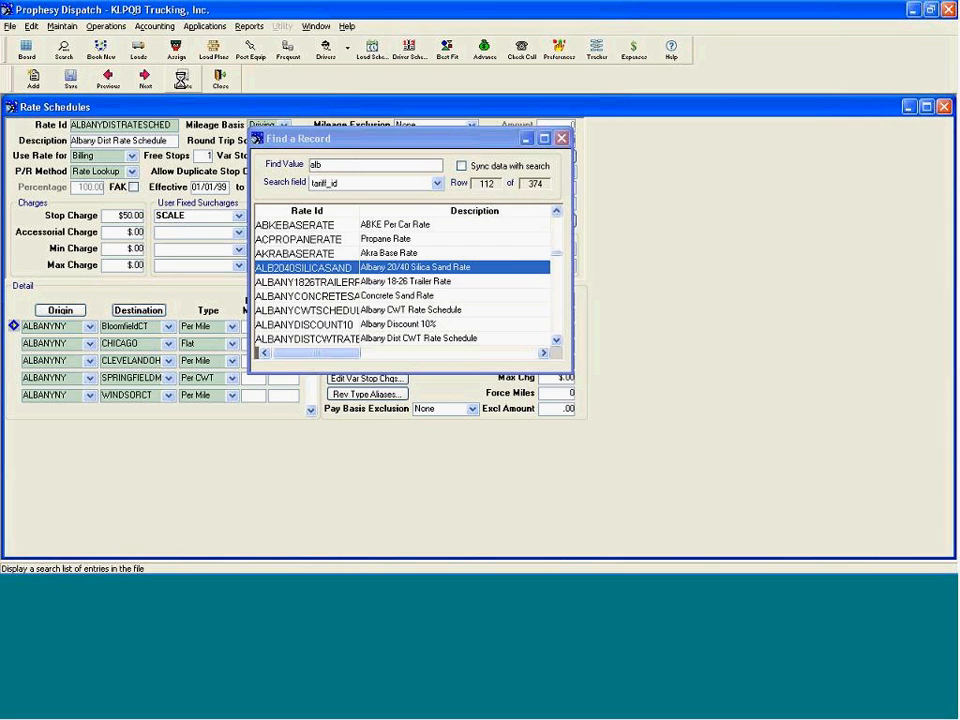
key("Down")
key("Down")
key("Down")
key("Down")
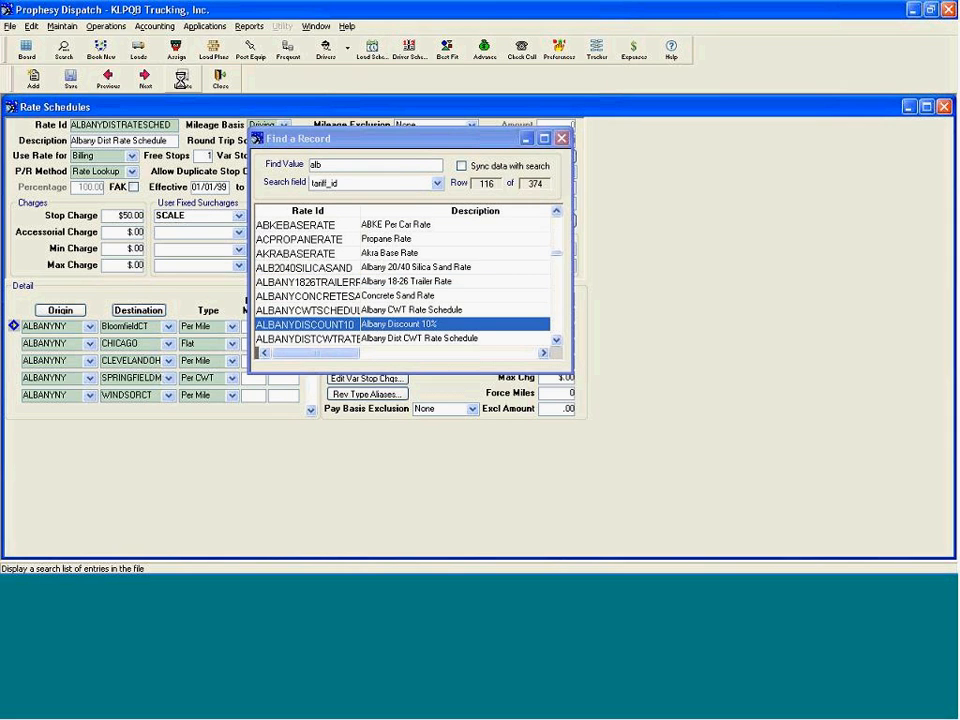
key("Return")
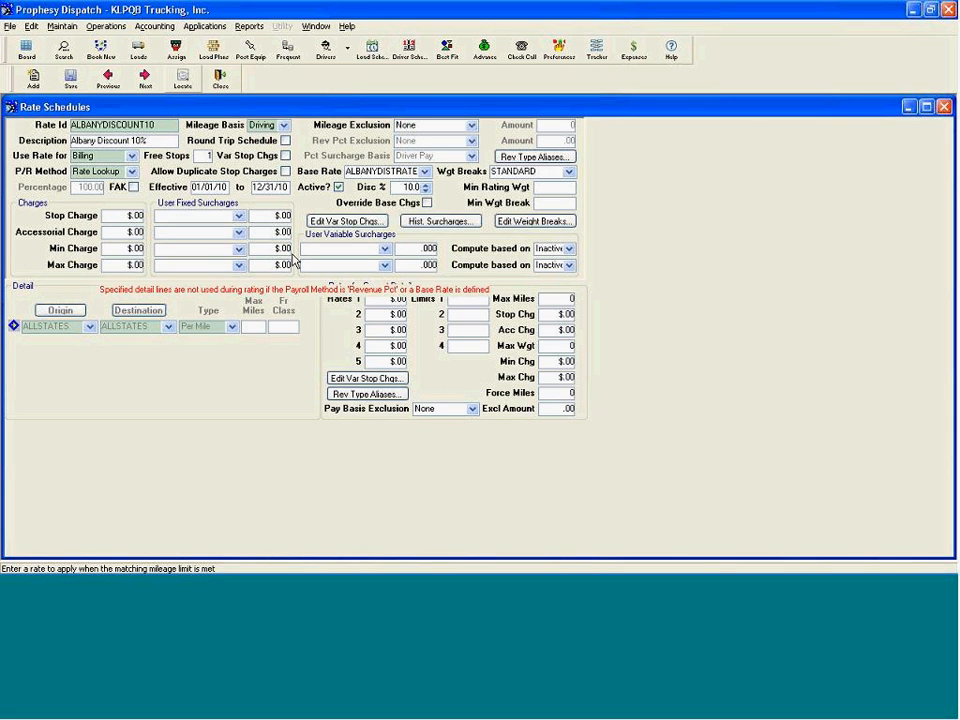
- Search the rate schedules for "permile" and open the PERMILERATE schedule
left_click(182, 80)
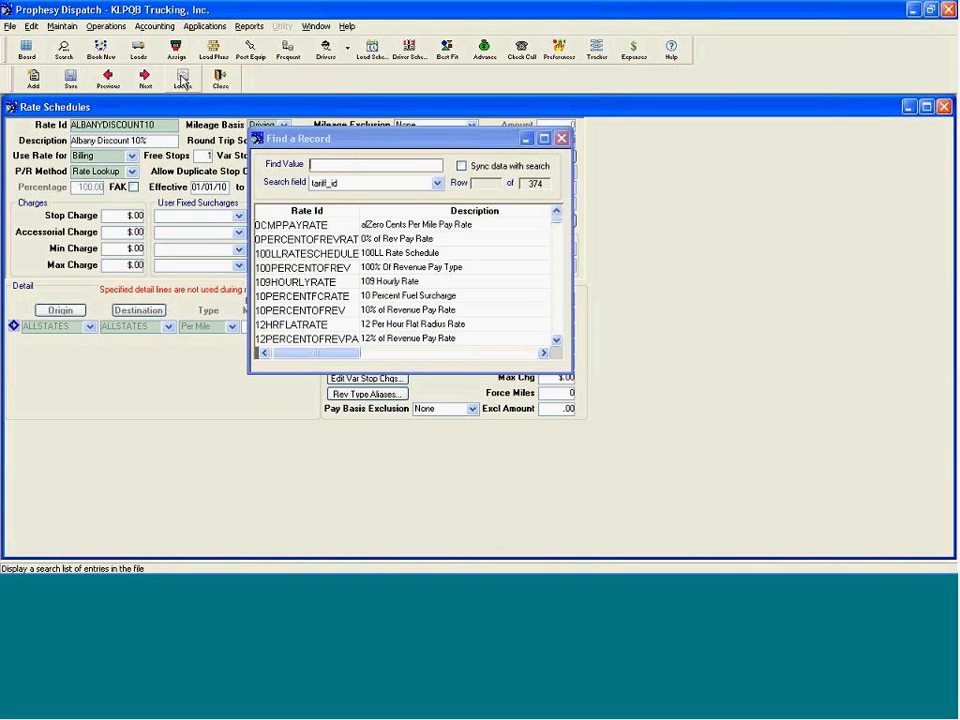
type("permile")
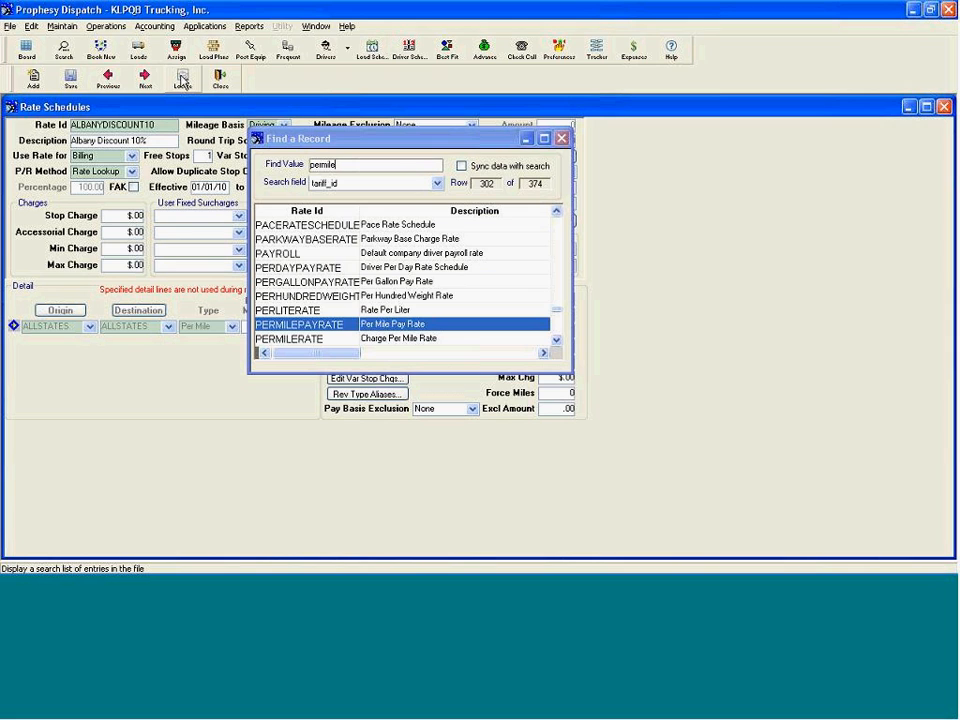
key("Down")
key("Return")
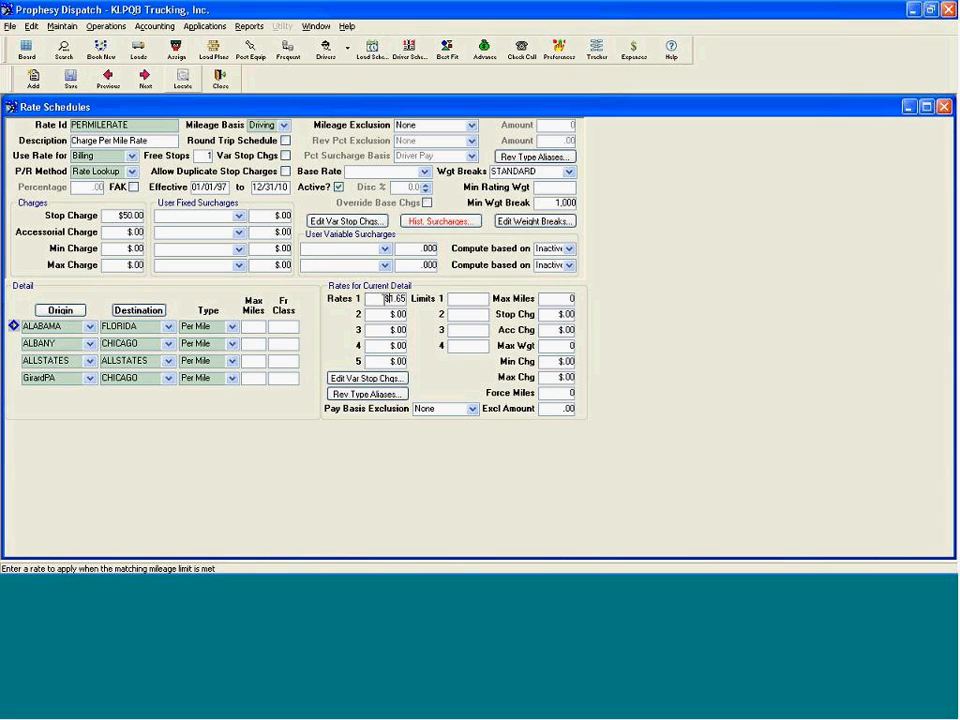
- Compare the first per-mile rate of the ALBANY, GirardPA and ALLSTATES detail lines
left_click(38, 343)
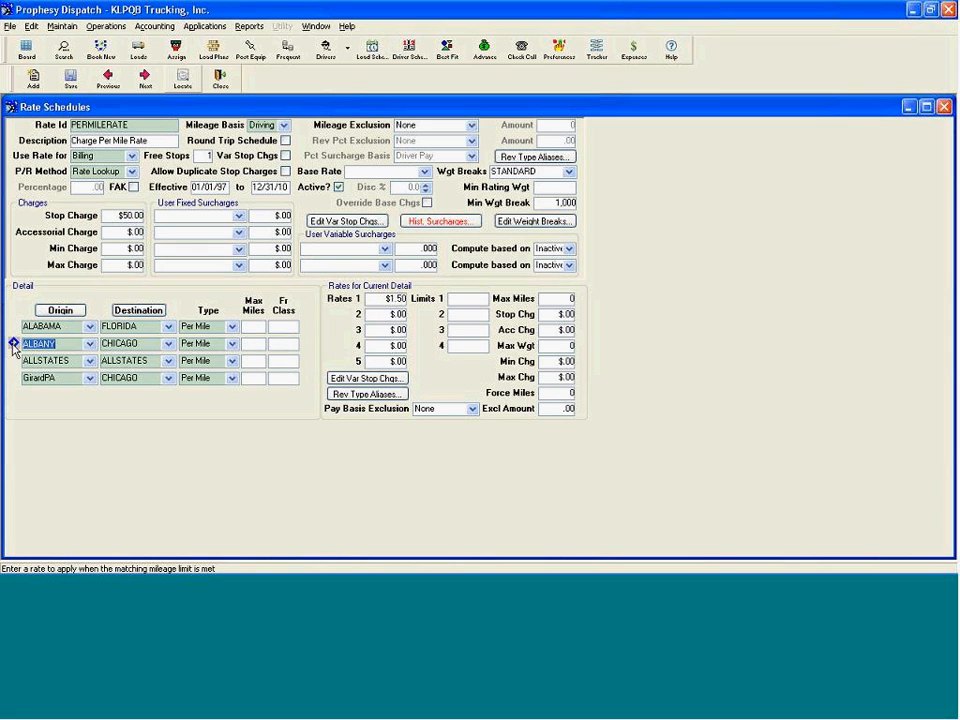
left_click(373, 299)
left_click(12, 380)
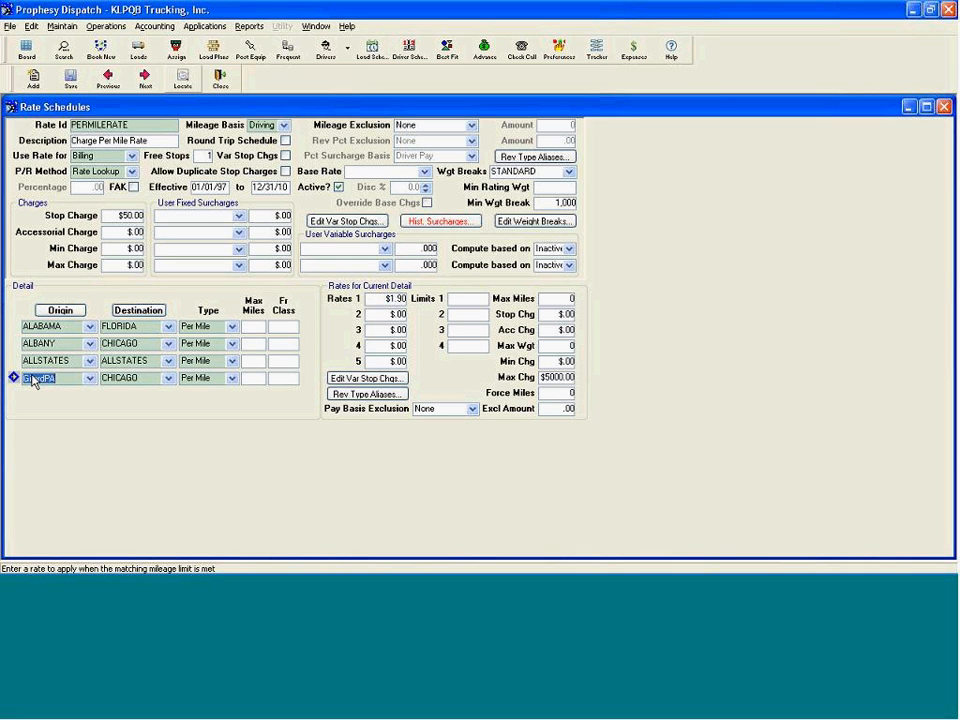
left_click(368, 298)
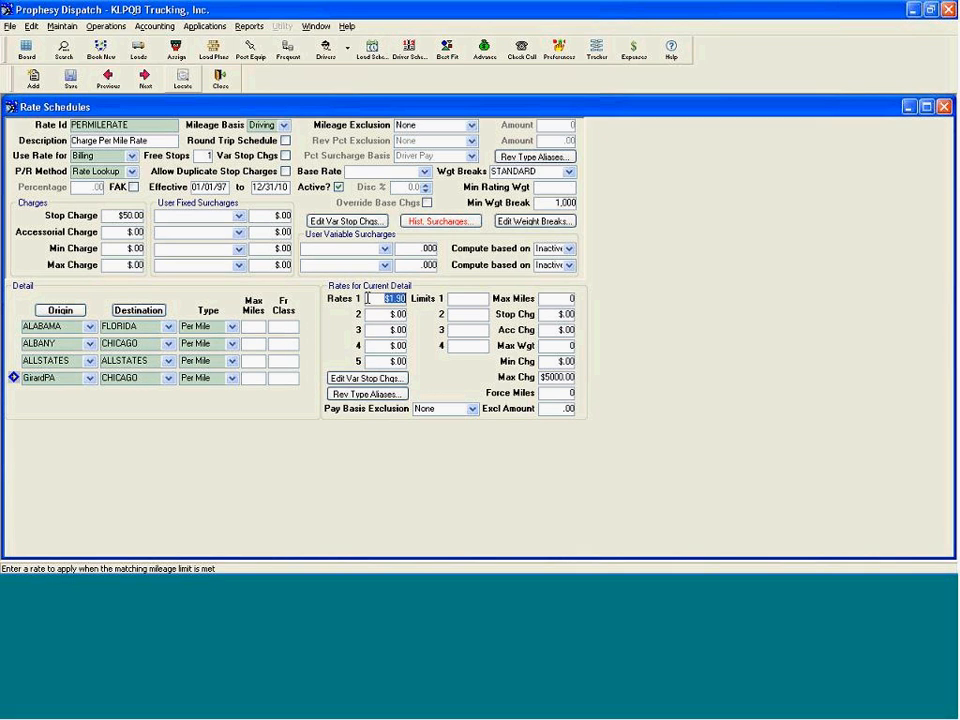
left_click(13, 362)
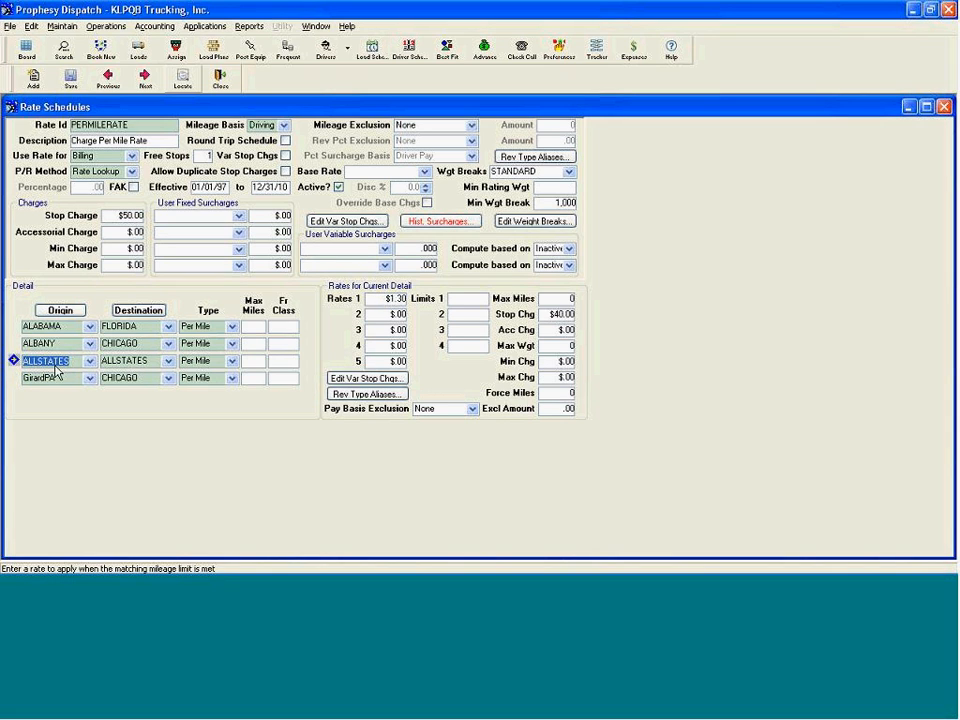
left_click(372, 298)
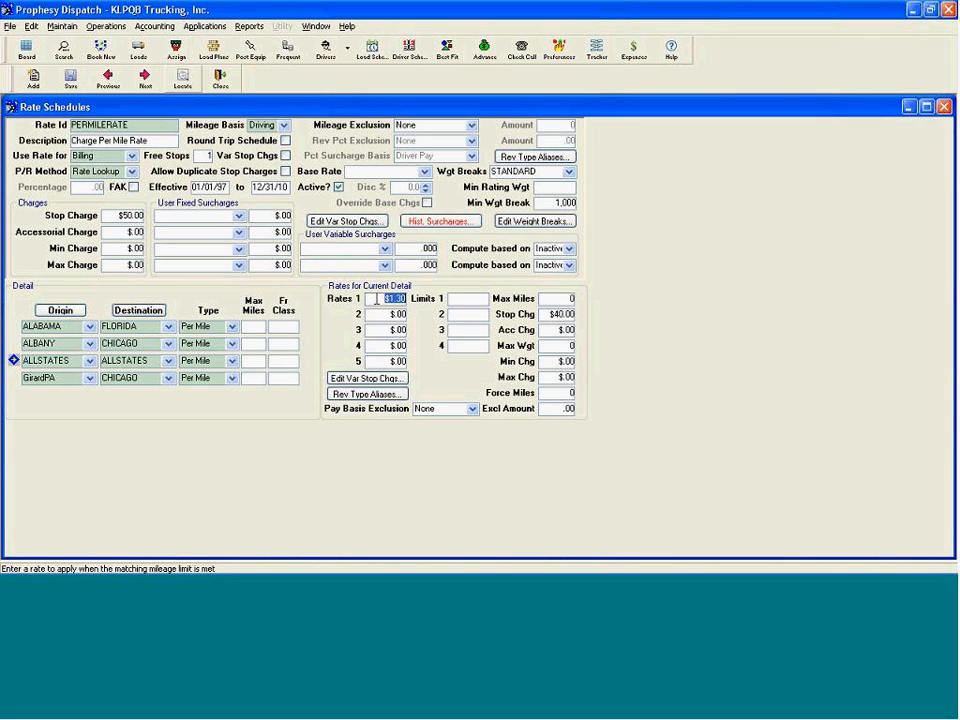
- Search for "permile" again and open the PERMILERATELIMITS rate schedule
left_click(181, 80)
type("permile")
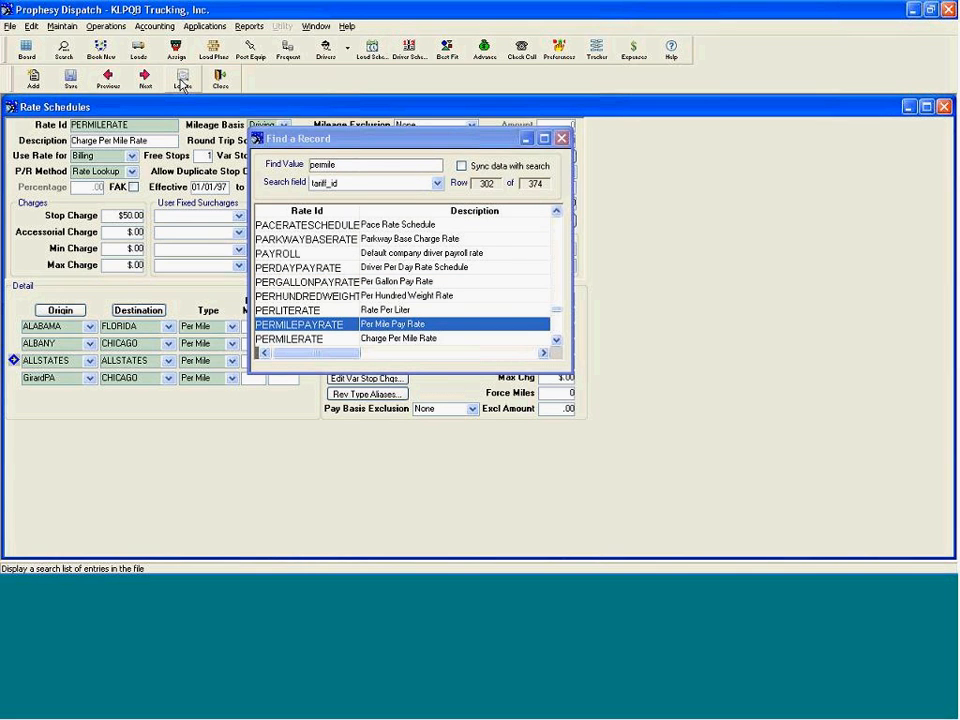
key("Down")
key("Down")
key("Return")
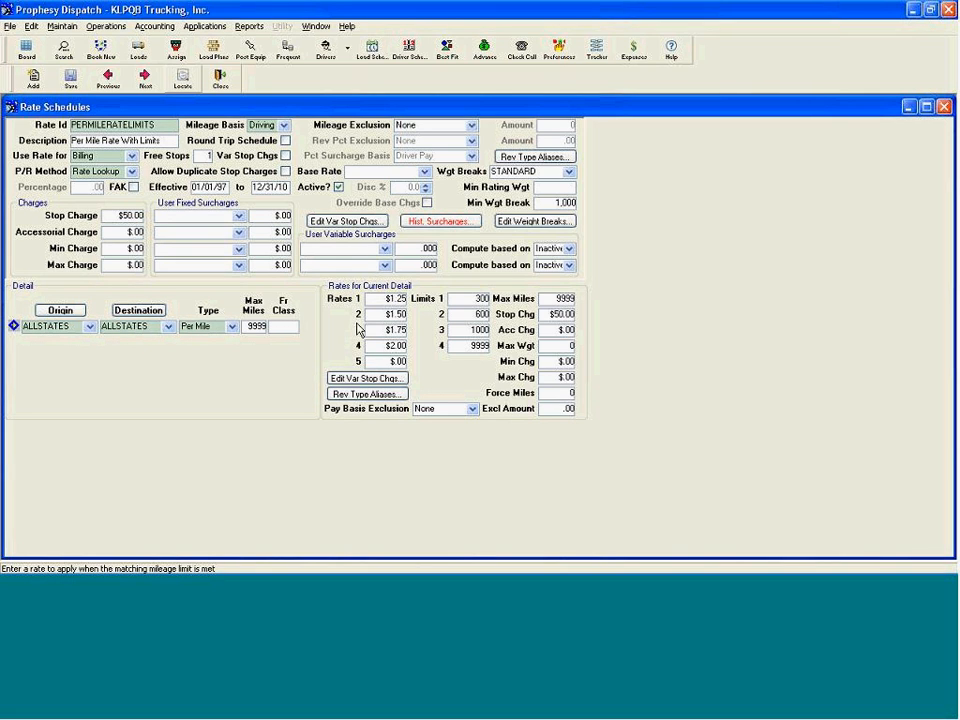
- Review the first two mileage limits of the ALLSTATES line together with their matching per-mile rates
left_click(465, 298)
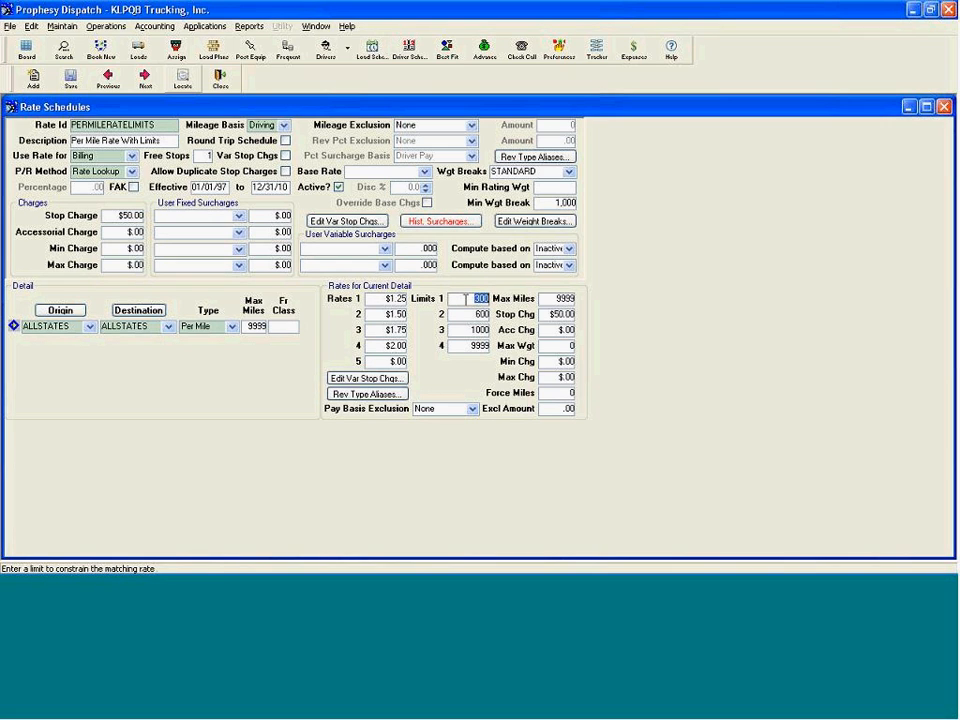
key("shift+Tab")
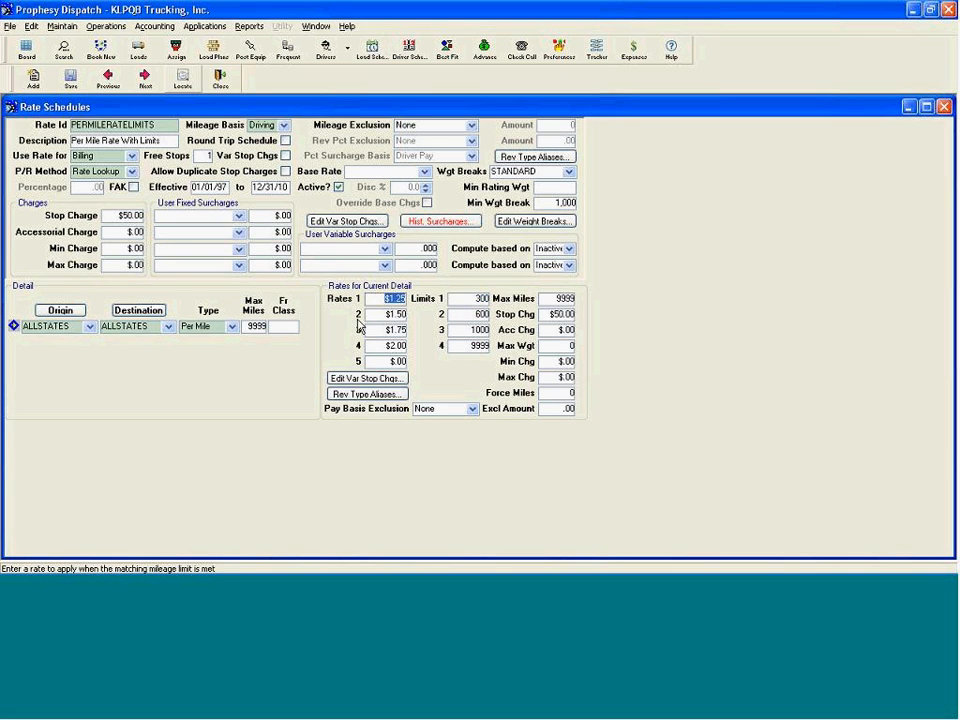
left_click(457, 314)
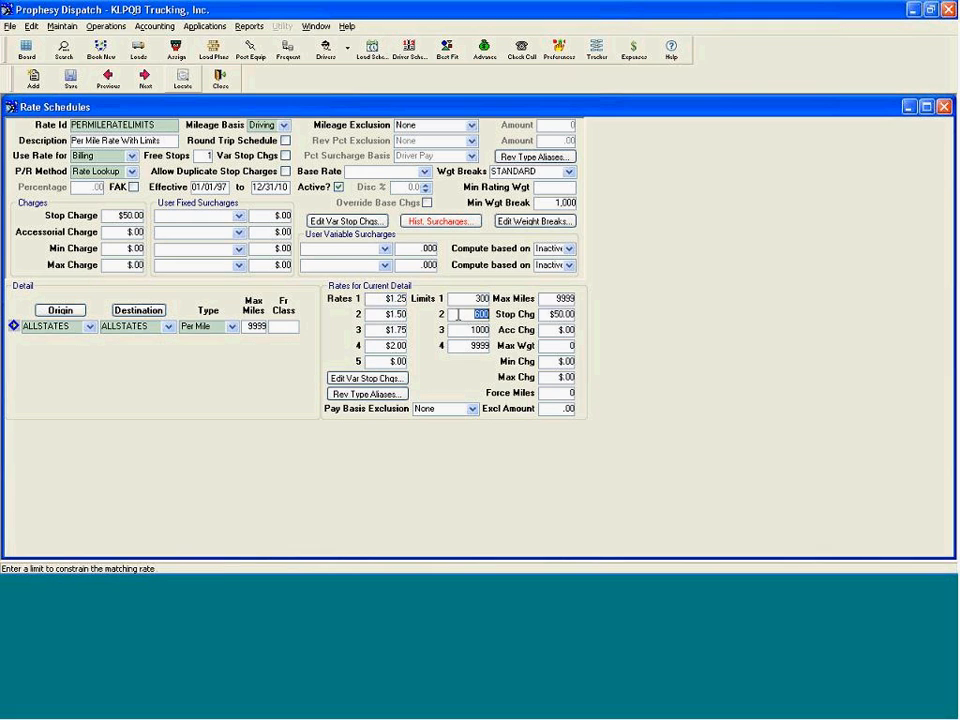
left_click(383, 313)
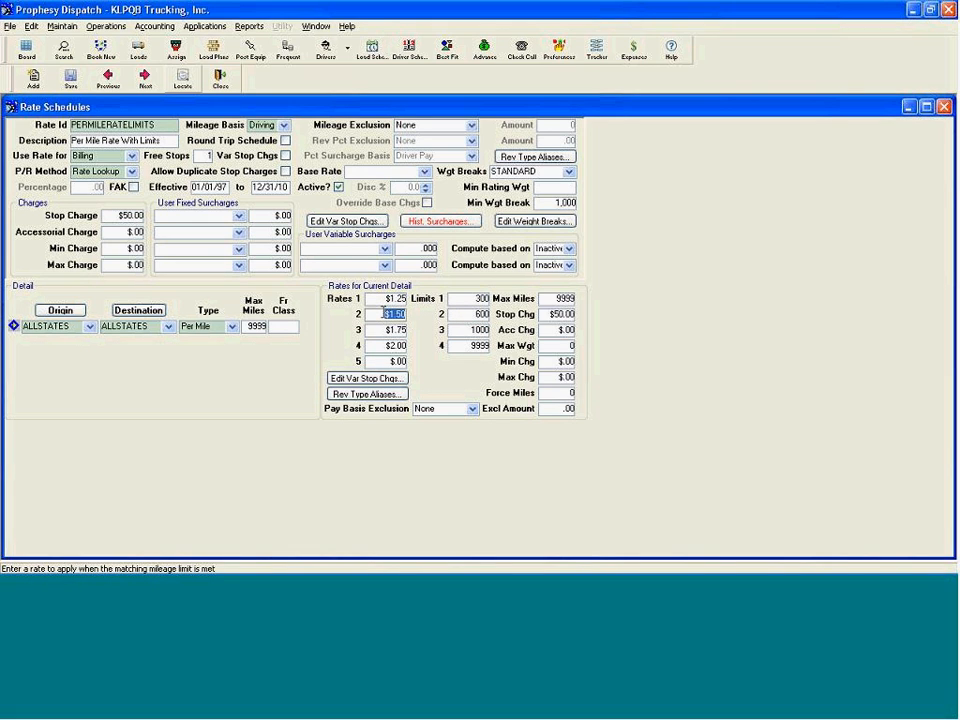
- Review the third and fourth per-mile rates of the ALLSTATES line against the second and third mileage limits
left_click(468, 331)
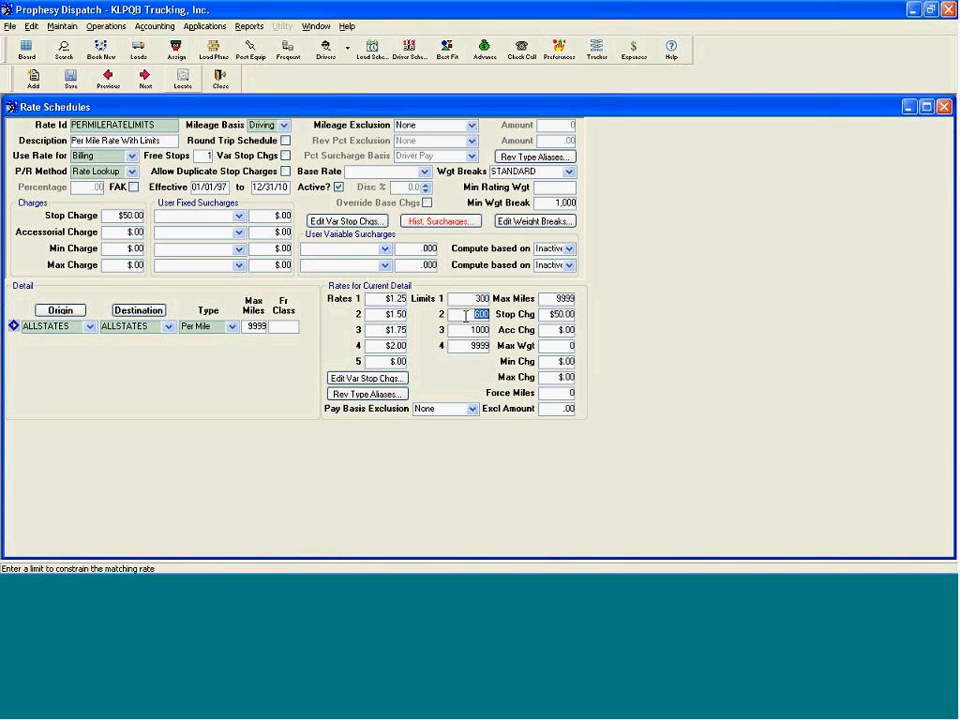
left_click(388, 330)
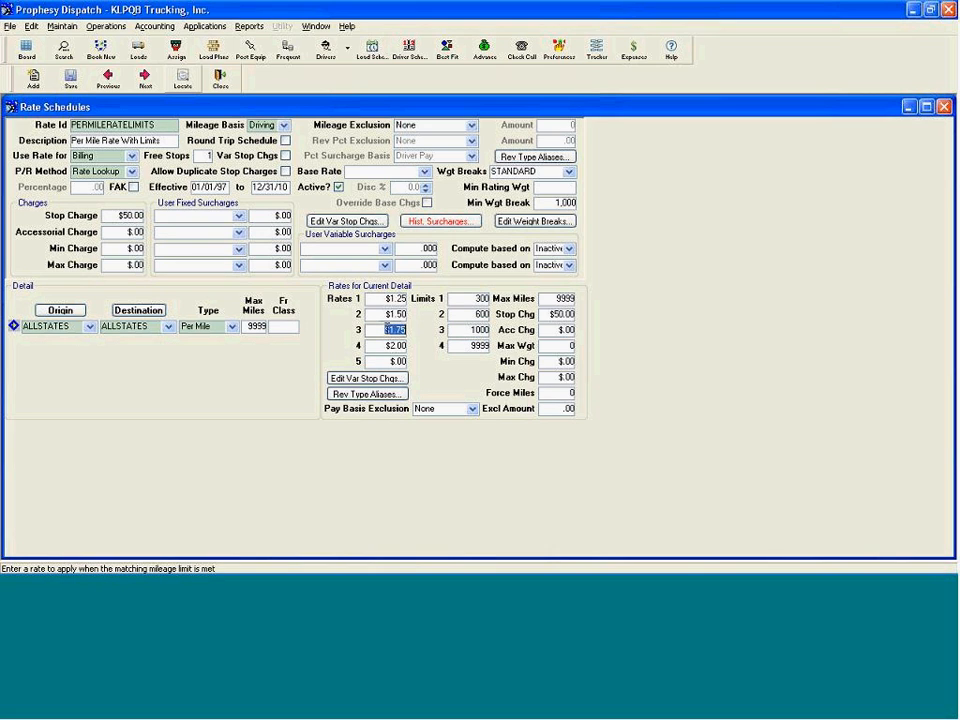
left_click(462, 330)
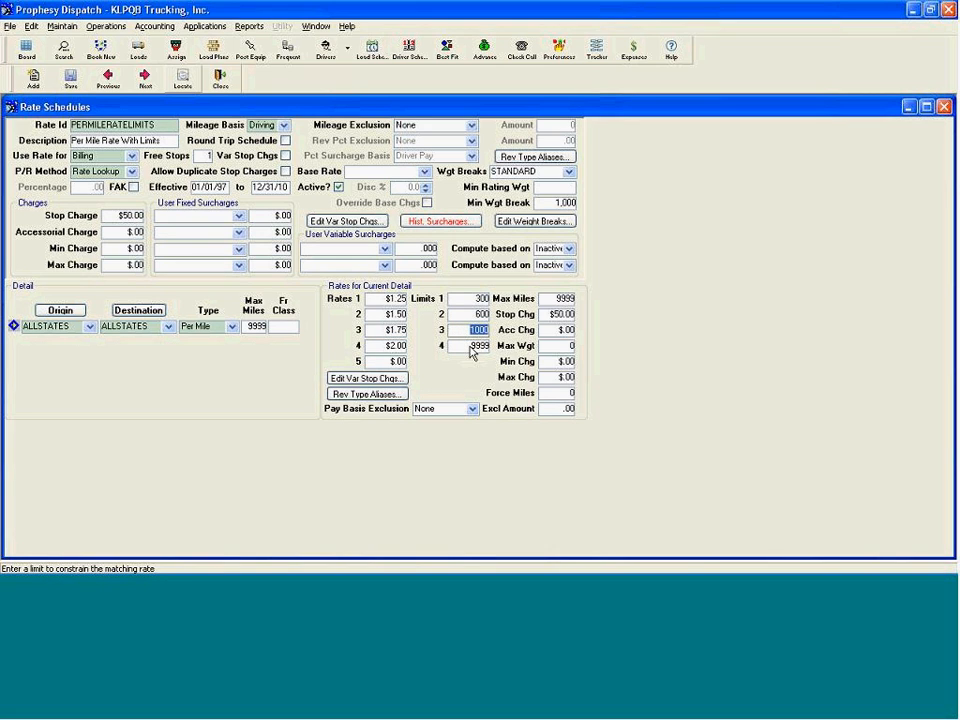
left_click(405, 346)
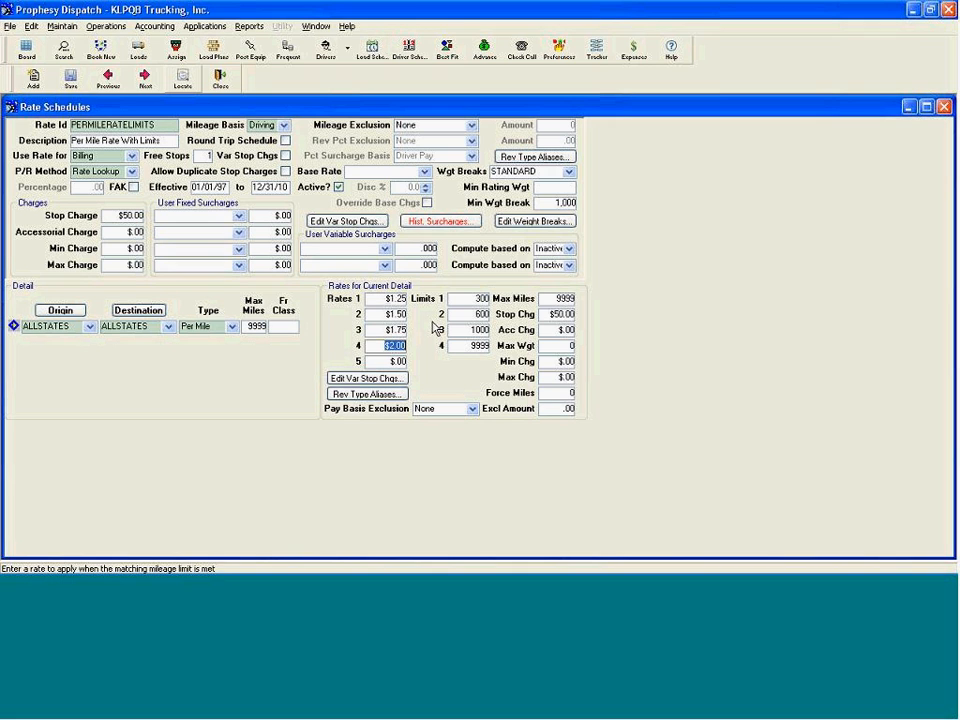
- Search the rate schedules for "lt" and open the LTL schedule
left_click(184, 82)
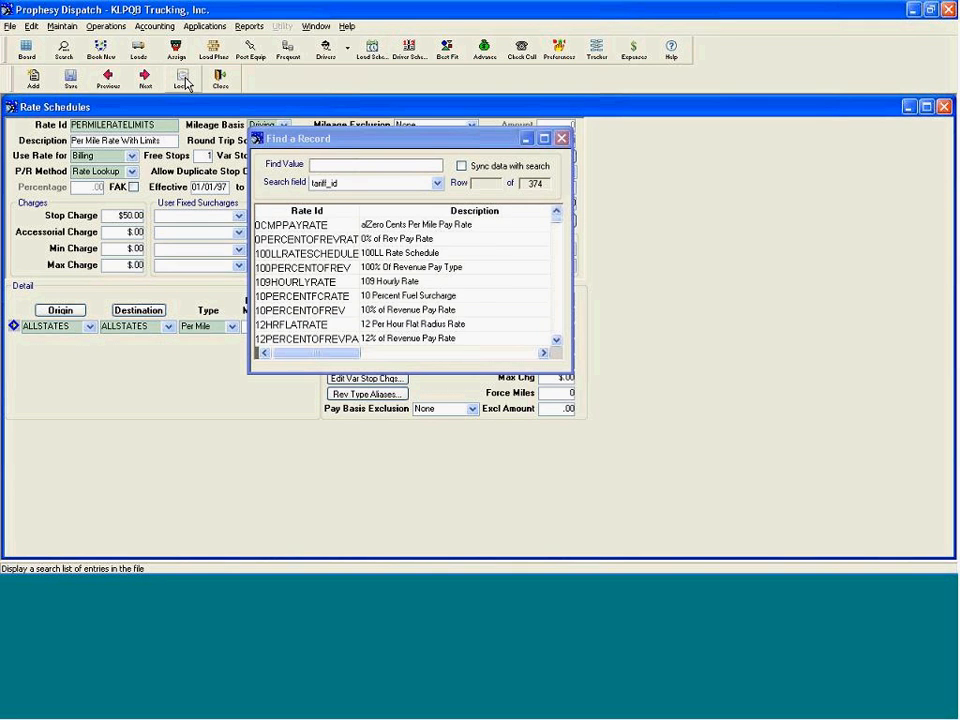
type("lt")
key("Return")
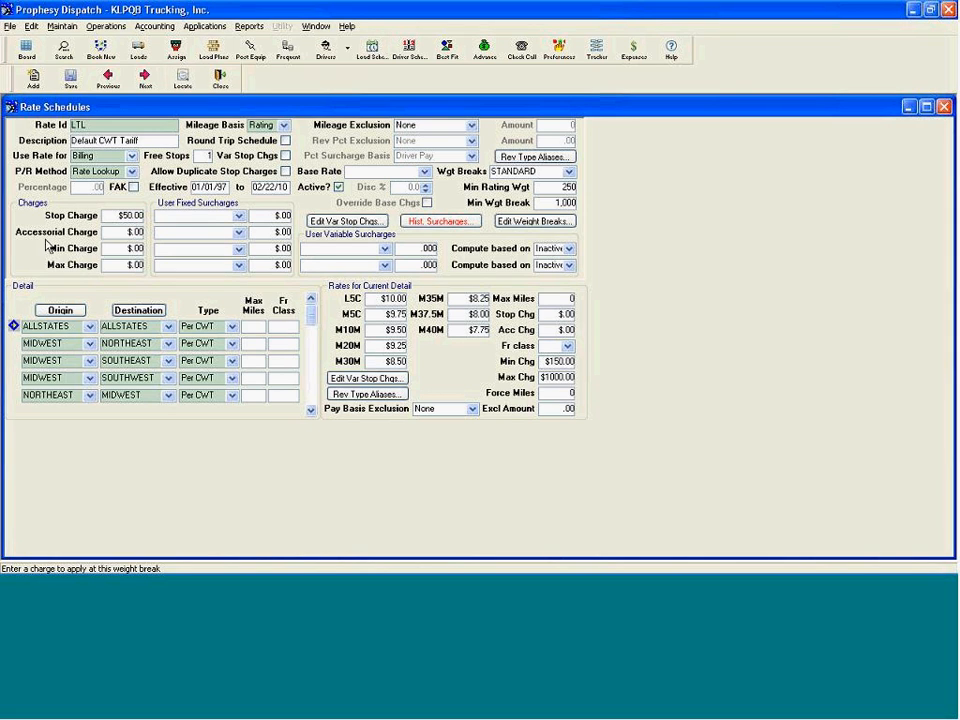
- Select the MIDWEST to NORTHEAST detail line and review the states that make up its MIDWEST origin area
left_click(31, 346)
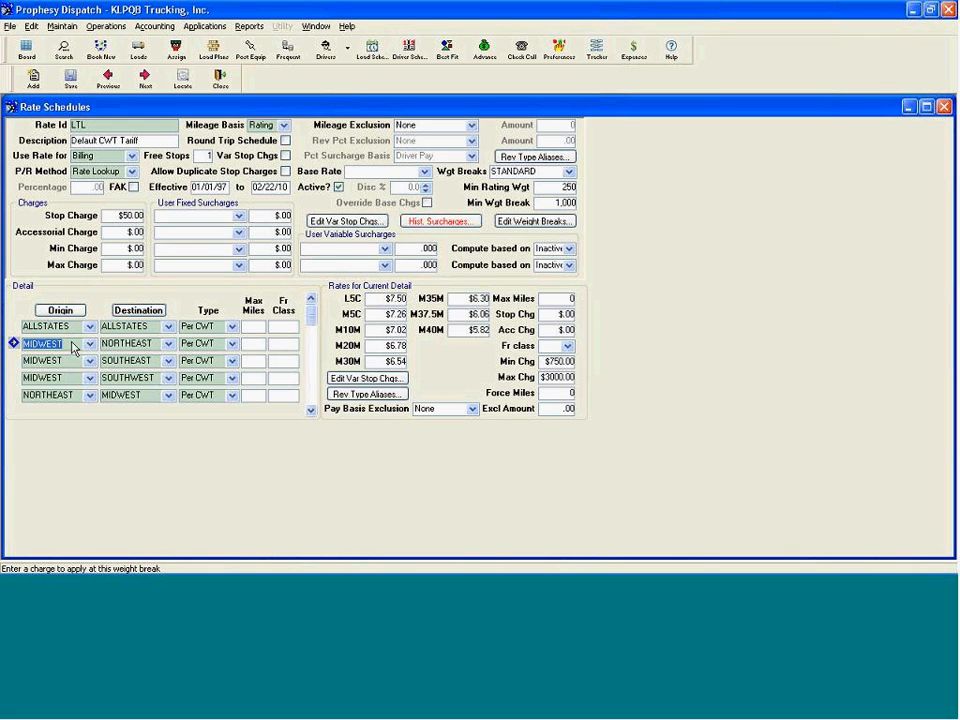
left_click(67, 311)
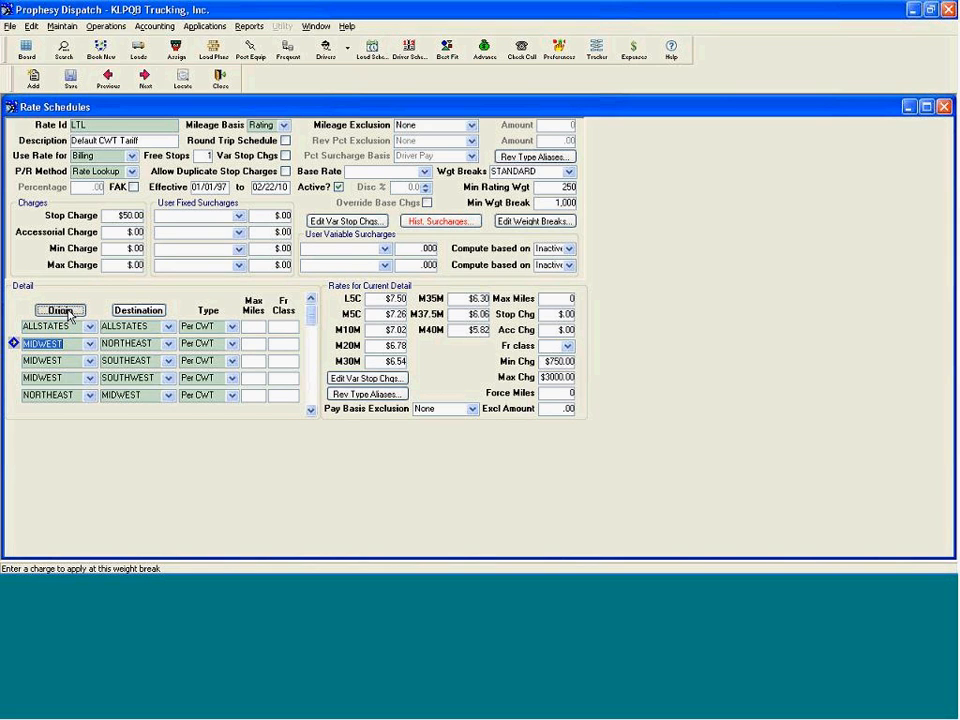
left_click_drag(572, 240, 583, 208)
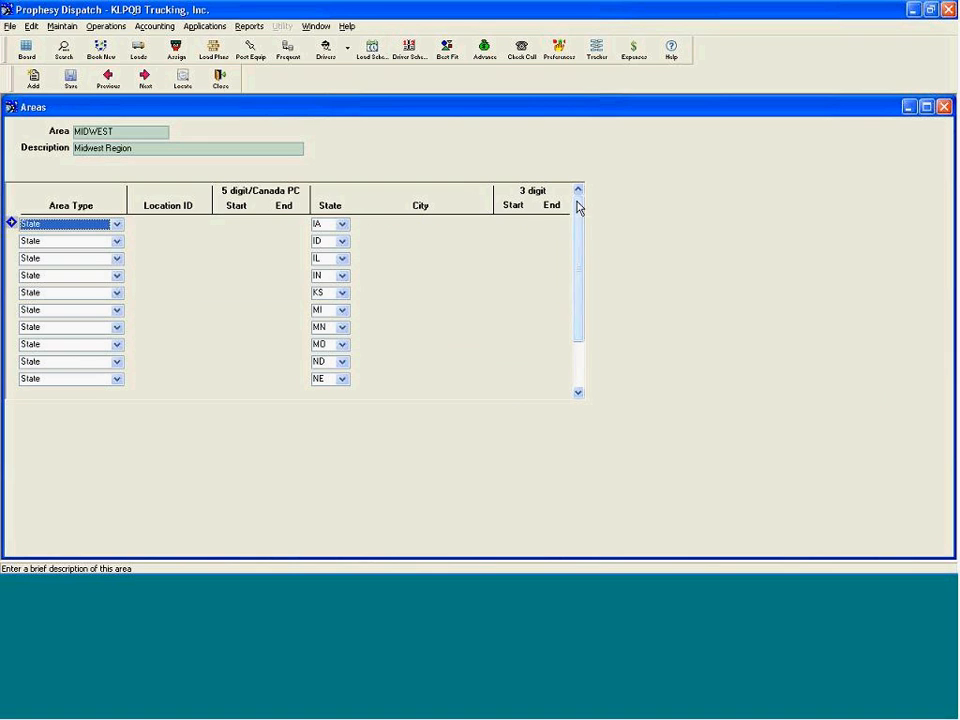
left_click(221, 85)
- Compare the weight-break rates of the MIDWEST–SOUTHEAST, MIDWEST–SOUTHWEST and NORTHEAST–MIDWEST detail lines
left_click(33, 361)
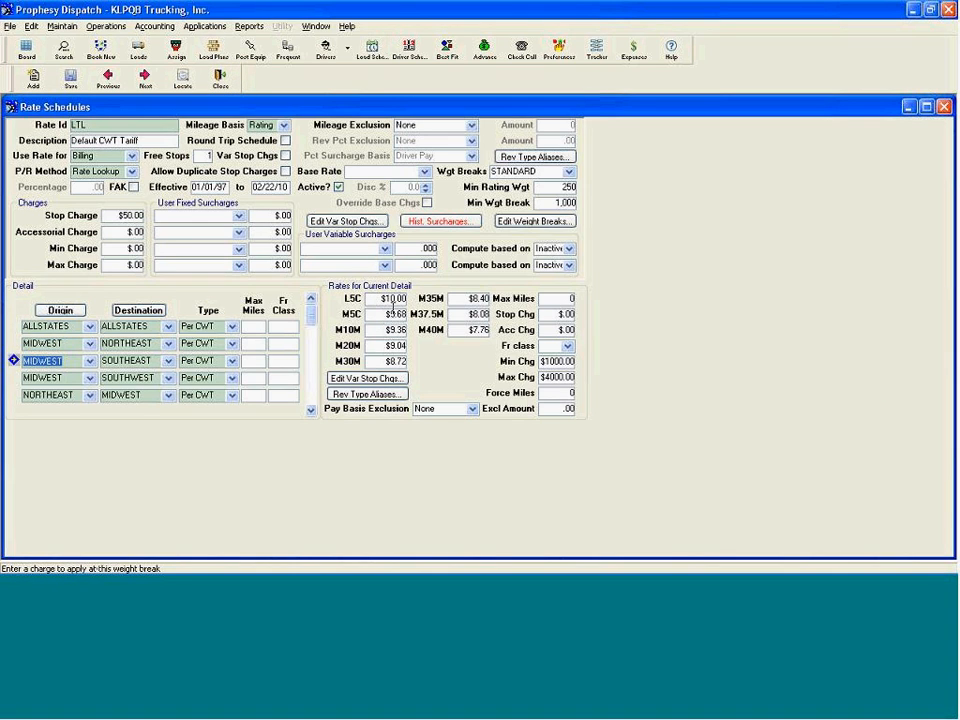
key("Down")
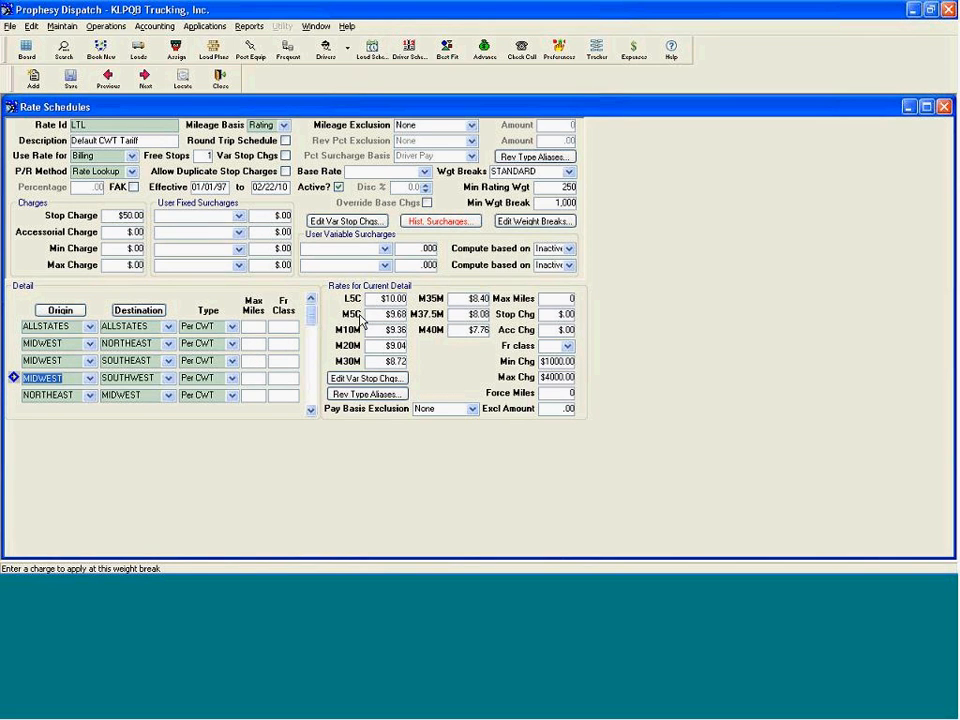
left_click(15, 395)
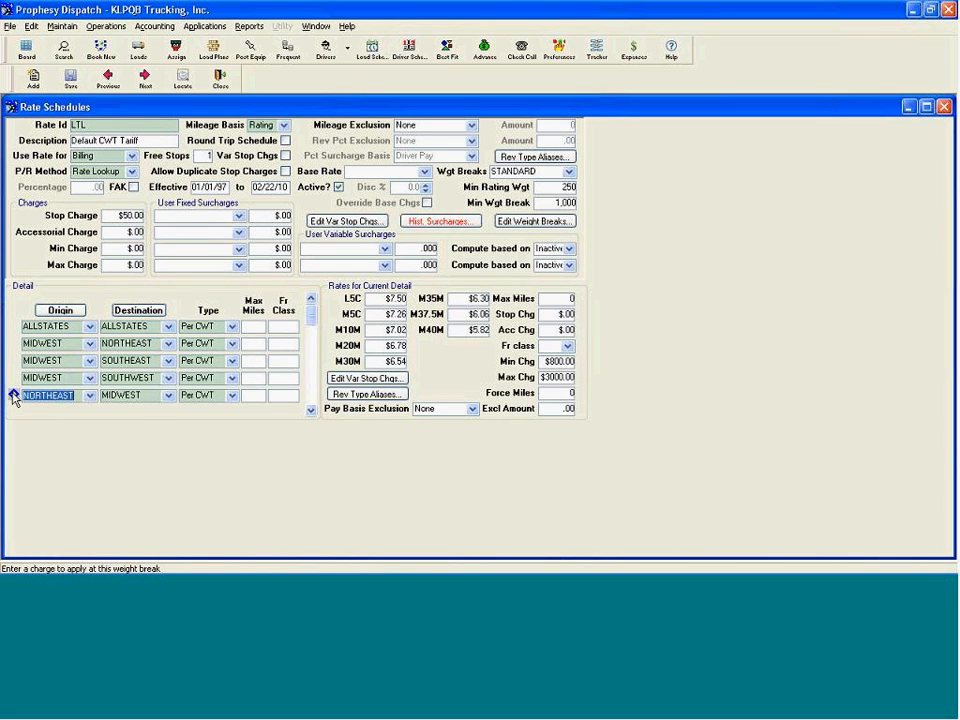
- Search the rate schedules for "flat" and open the FLAT schedule
left_click(191, 83)
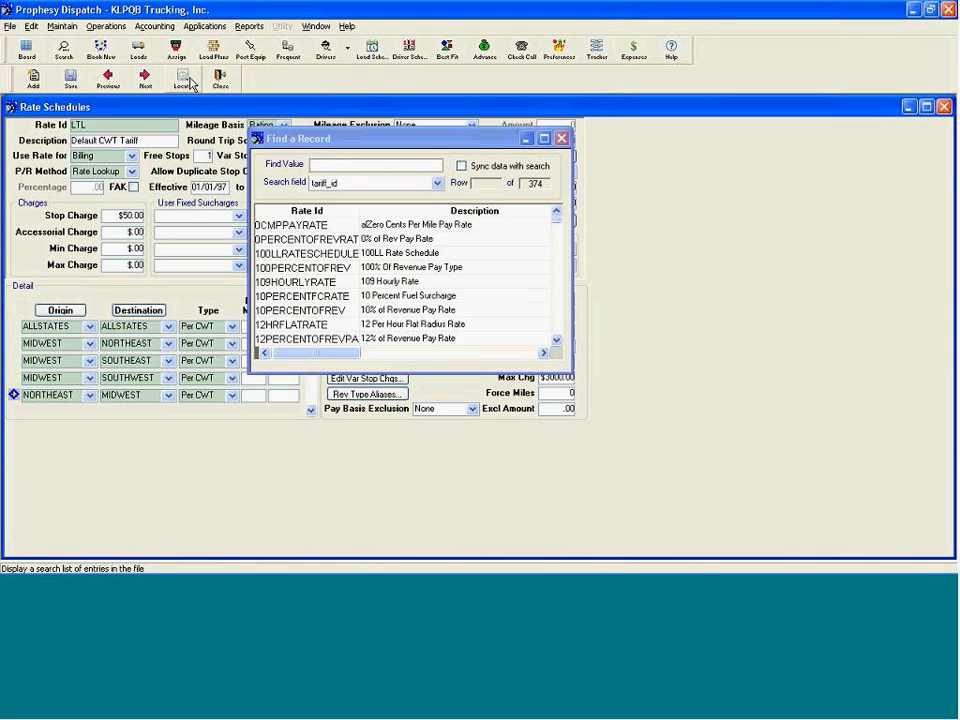
type("flat")
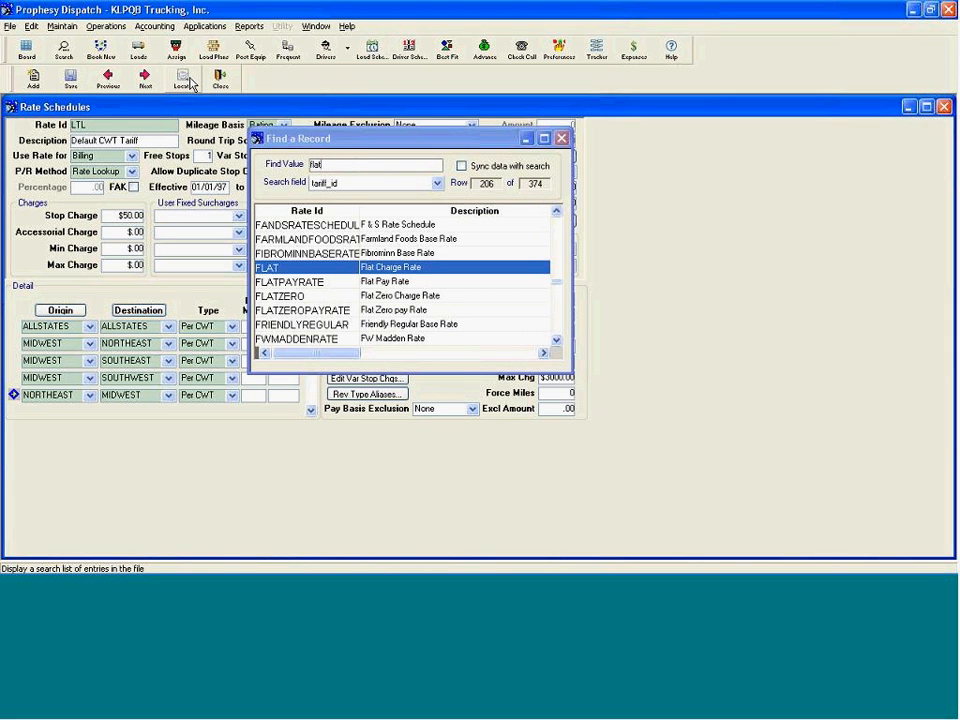
key("Return")
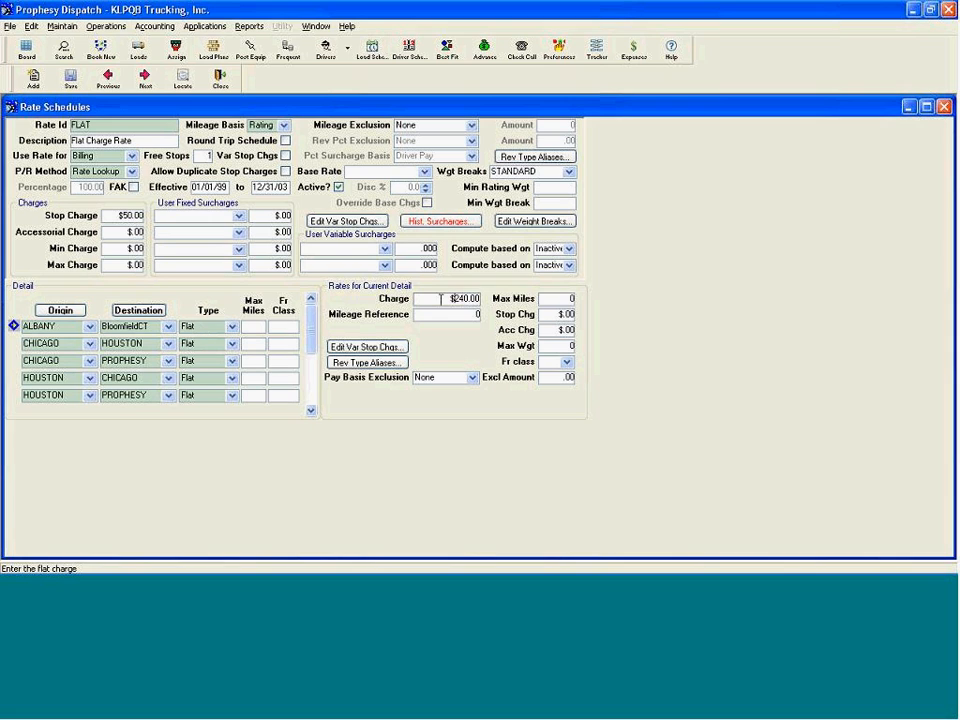
- Compare the flat charges of the CHICAGO–HOUSTON and CHICAGO–PROPHESY detail lines
left_click(14, 344)
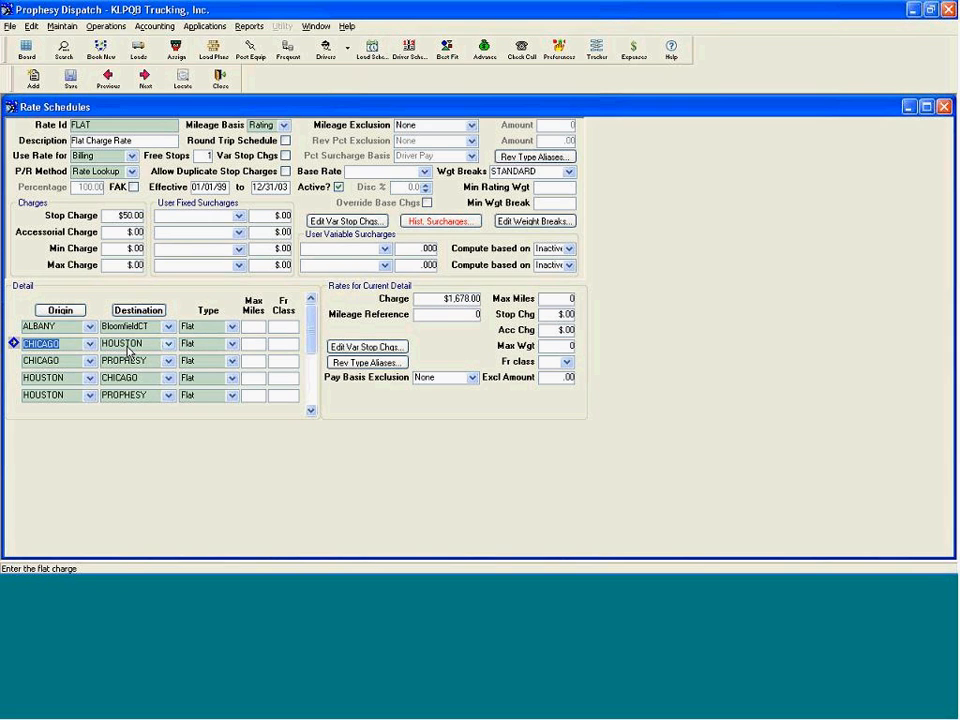
double_click(431, 296)
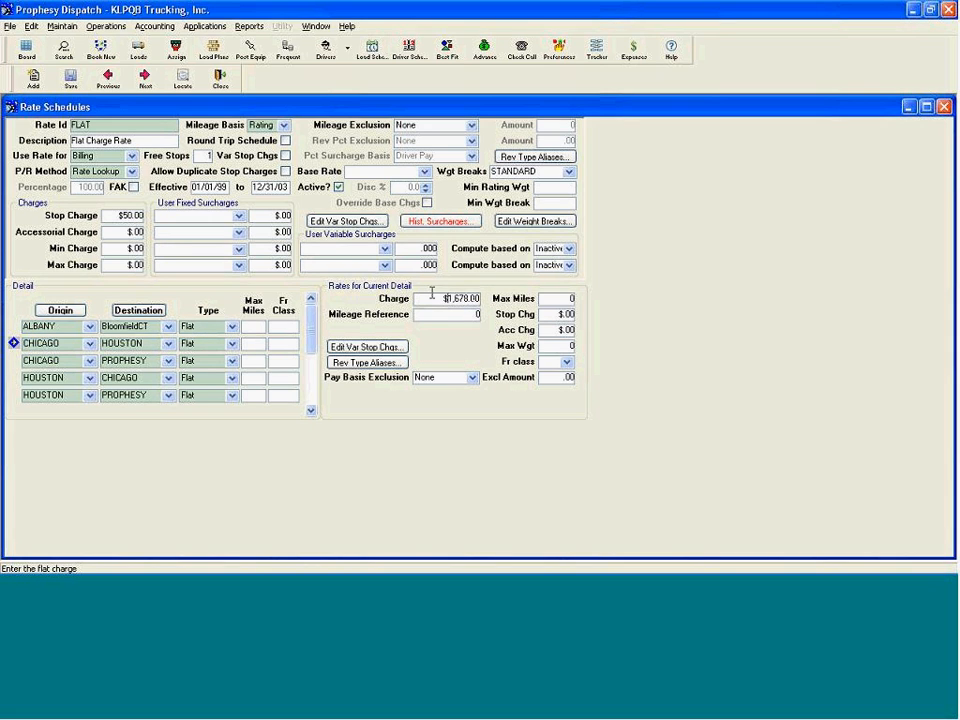
left_click(16, 361)
double_click(445, 298)
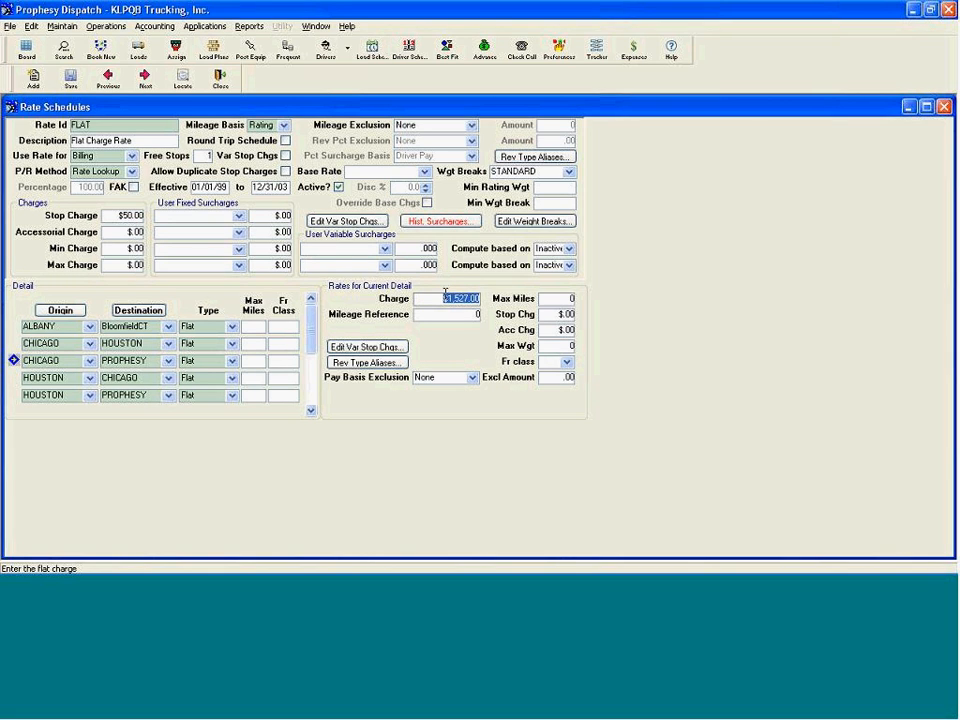
left_click_drag(310, 333, 312, 311)
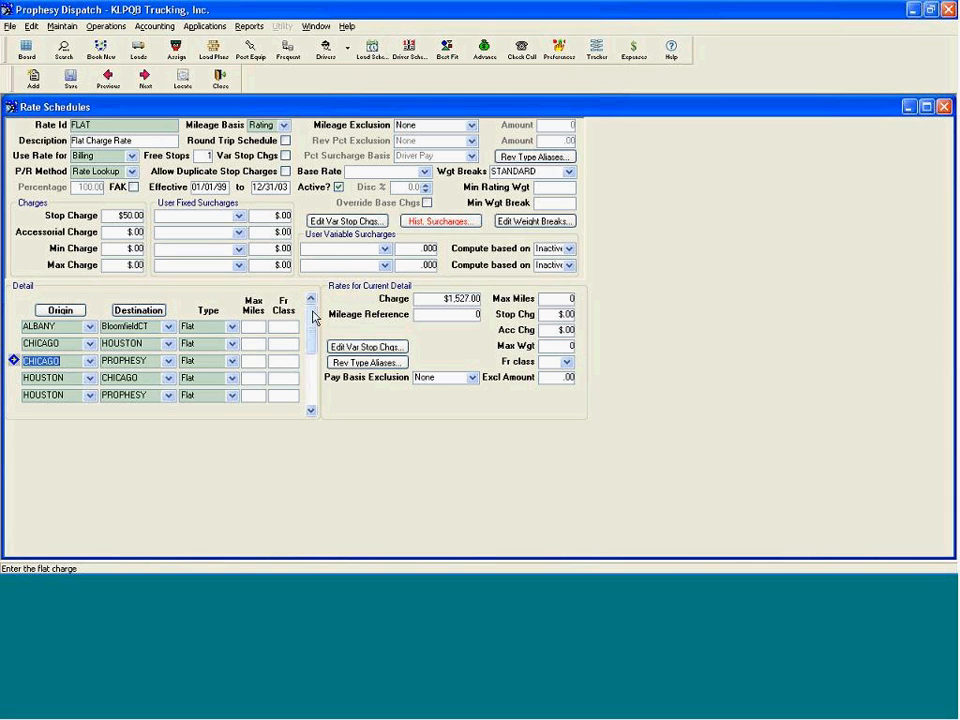
- Search for "flat" again, open the FLATZERO schedule and examine the charge on its ALLSTATES line
left_click(183, 78)
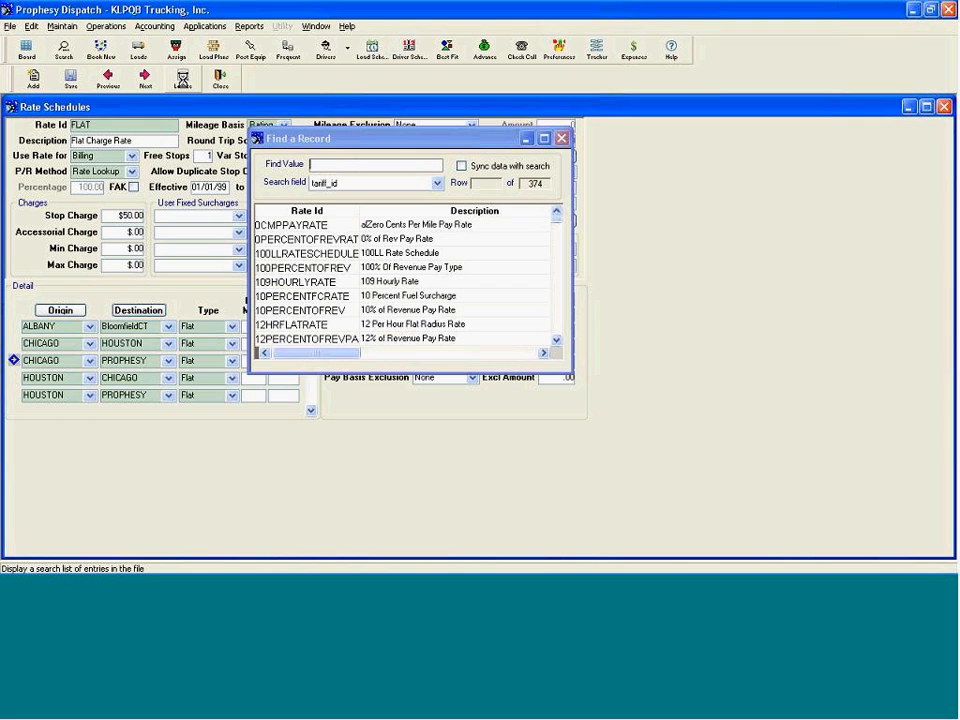
type("flat")
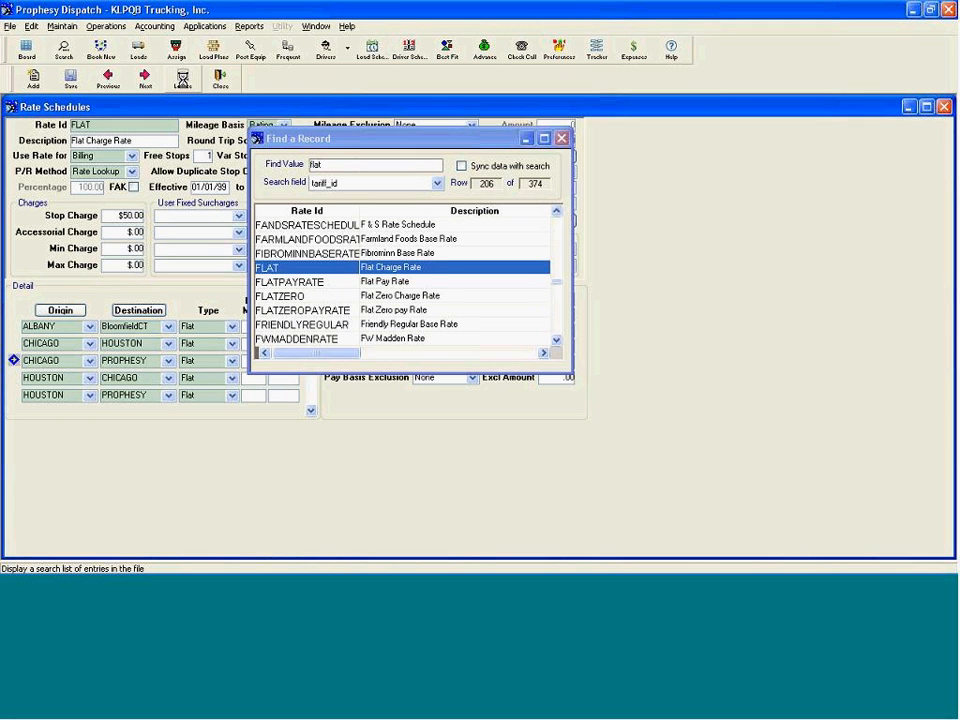
key("Down")
key("Return")
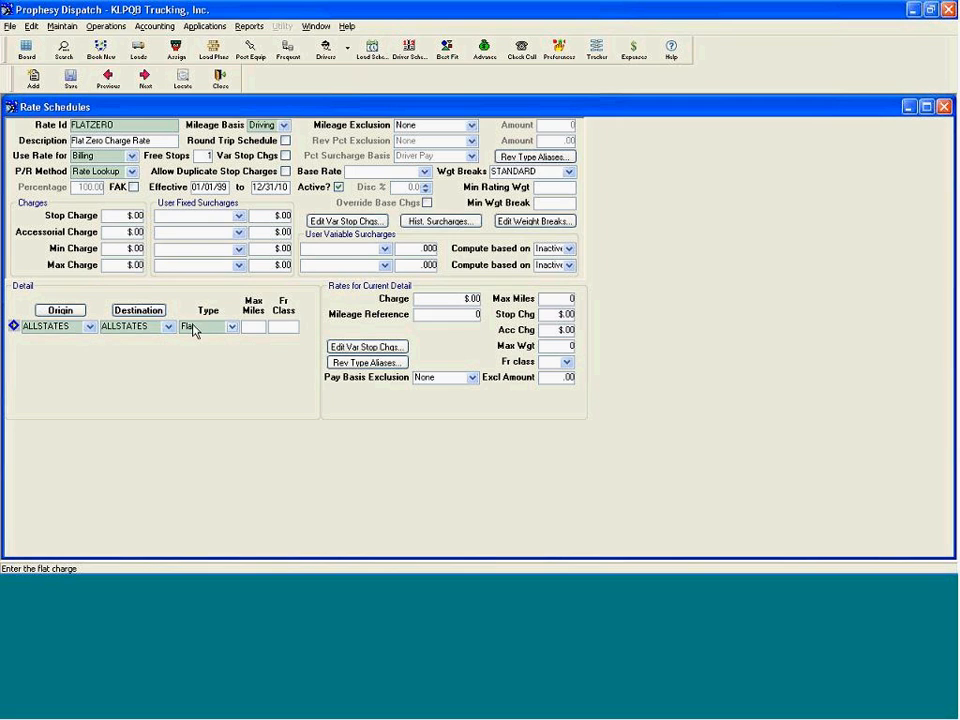
left_click(457, 299)
double_click(457, 299)
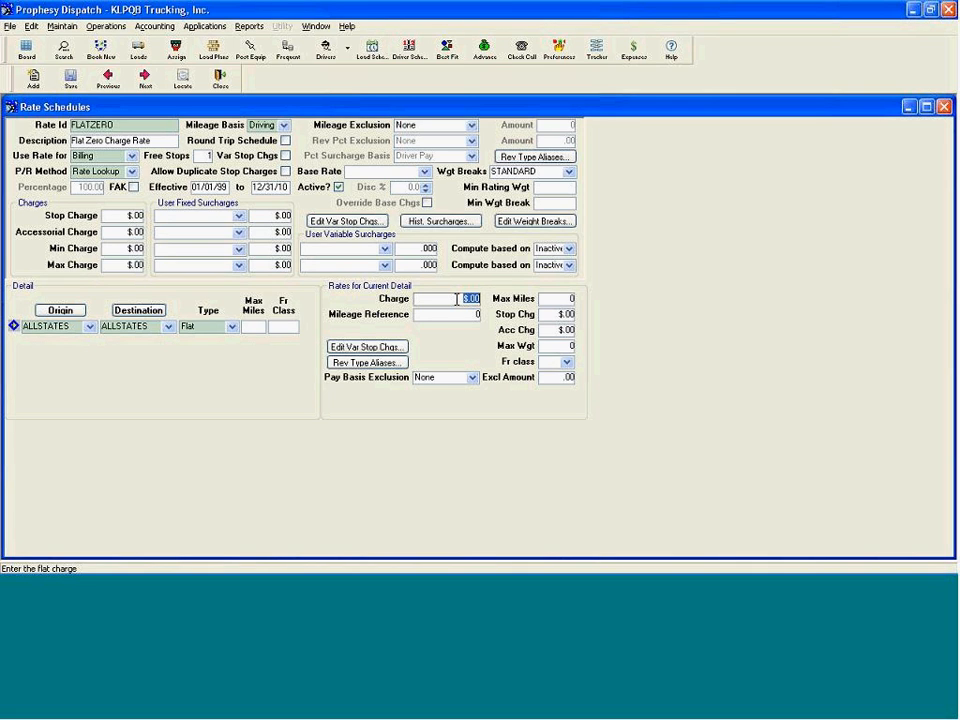
- Search the rate schedules for "35" and open the 35CPMPAYRATE payroll schedule
left_click(182, 80)
type("35")
key("Down")
key("Return")
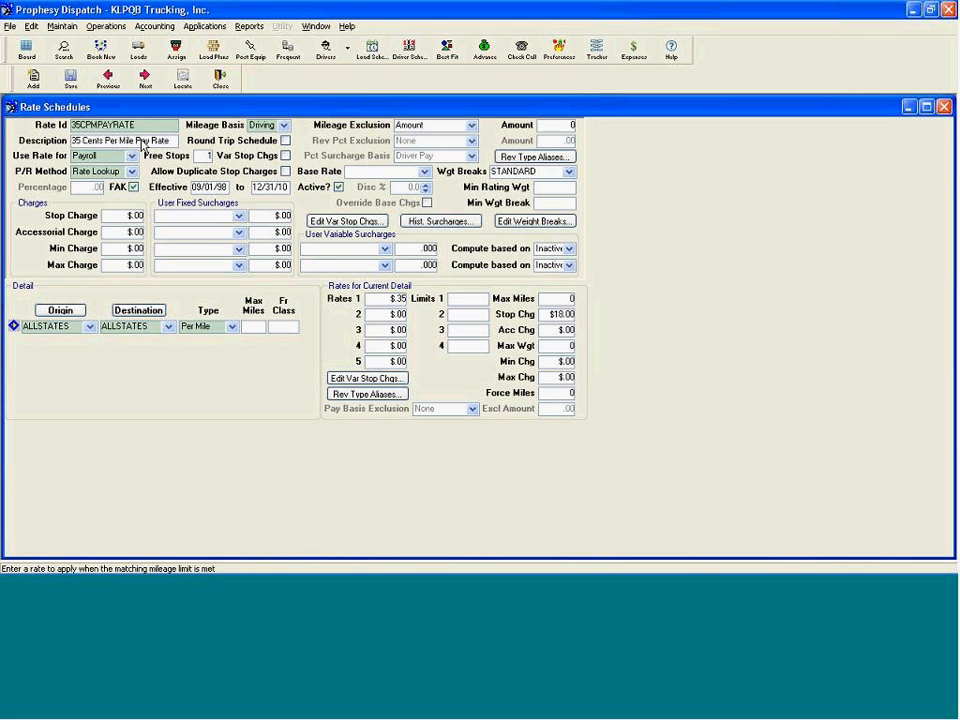
- Search for "35" again and open the 35CPMEMPTYPAYRATE schedule for empty miles
left_click(185, 80)
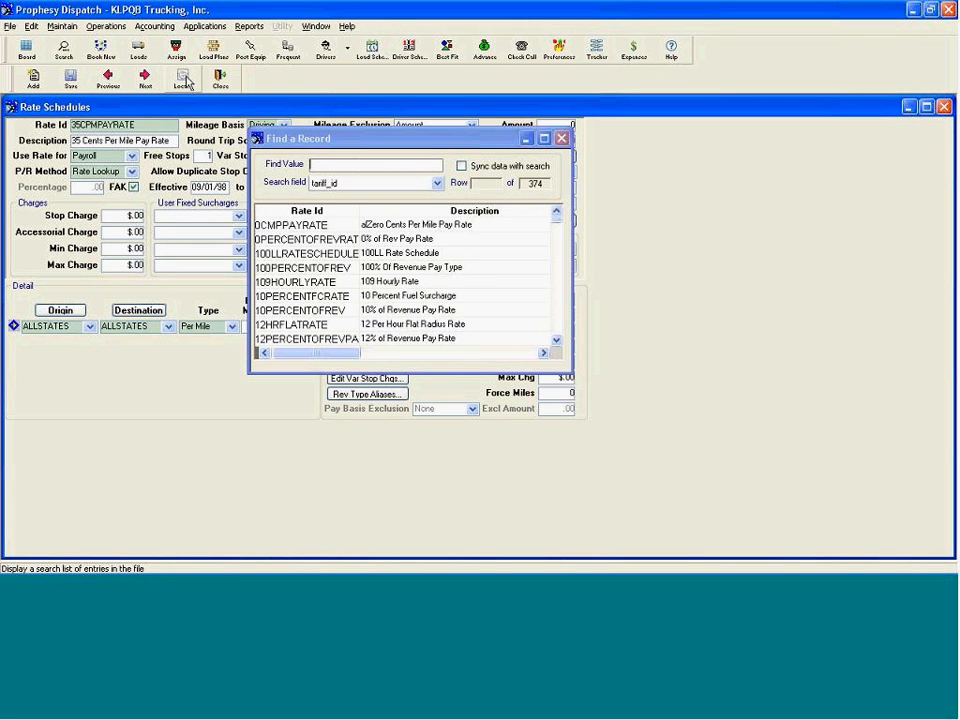
type("35")
key("Down")
key("Up")
key("Return")
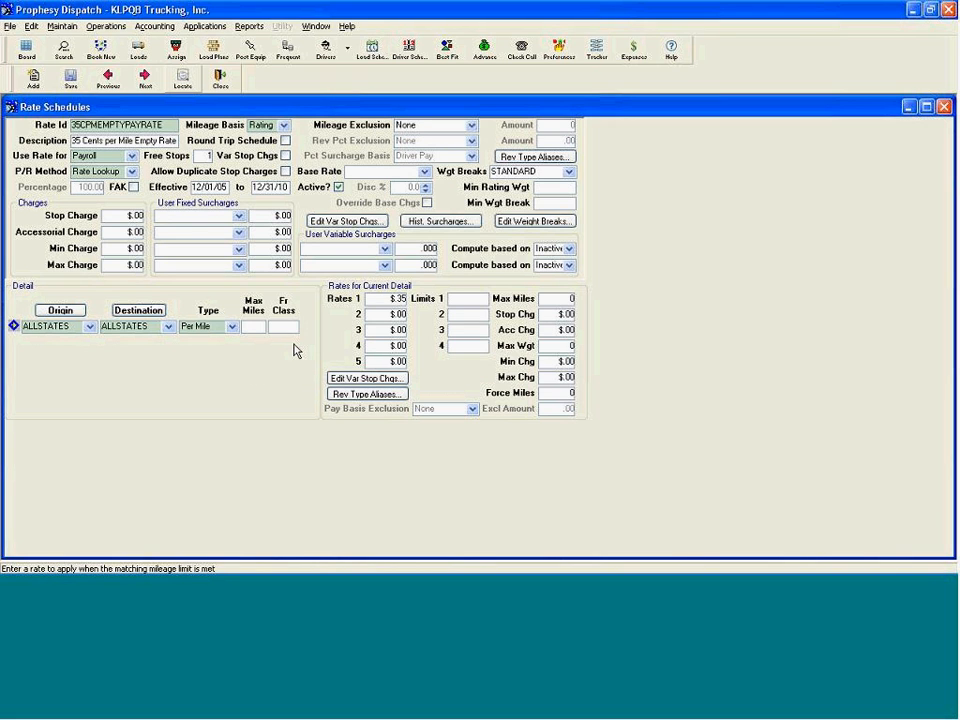
- Search the rate schedules for "80" and open the 80PERCENTOFREV schedule
left_click(184, 79)
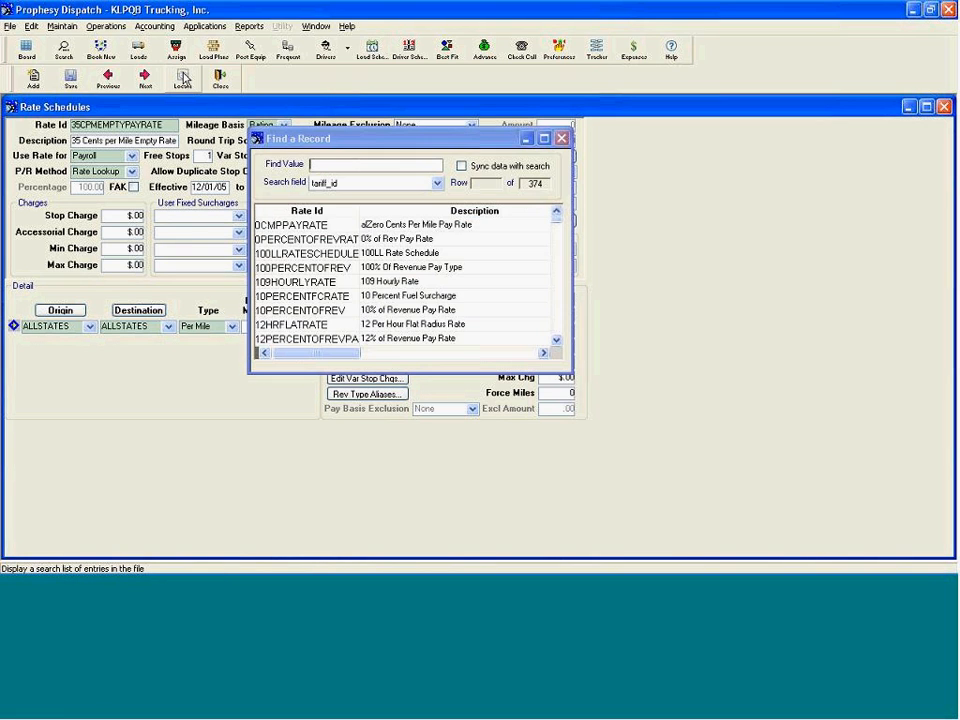
type("80")
key("Down")
key("Down")
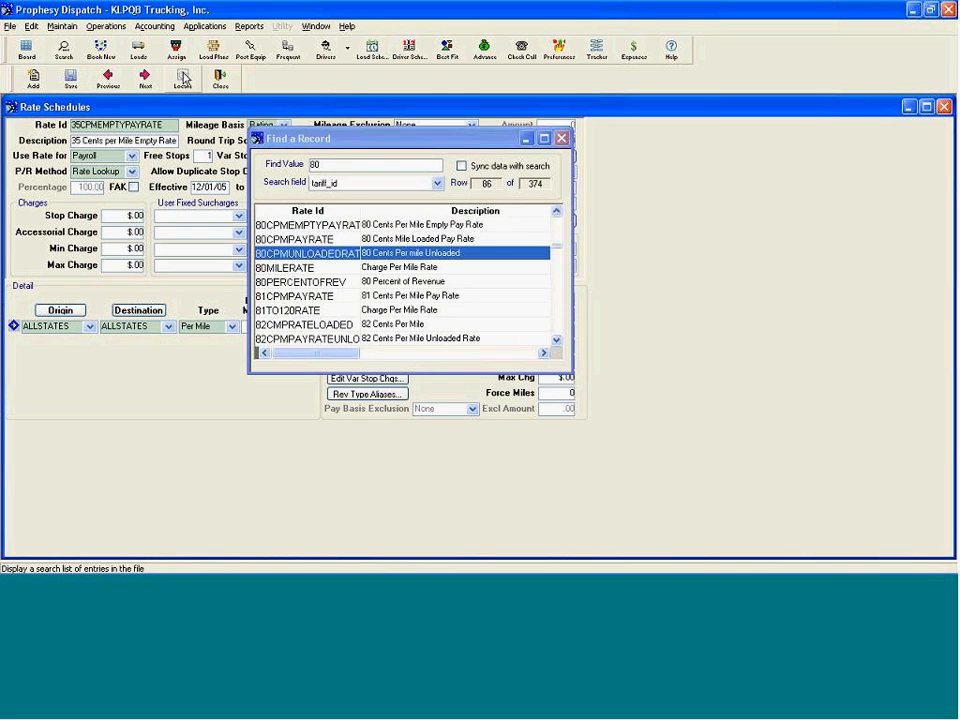
key("Down")
key("Return")
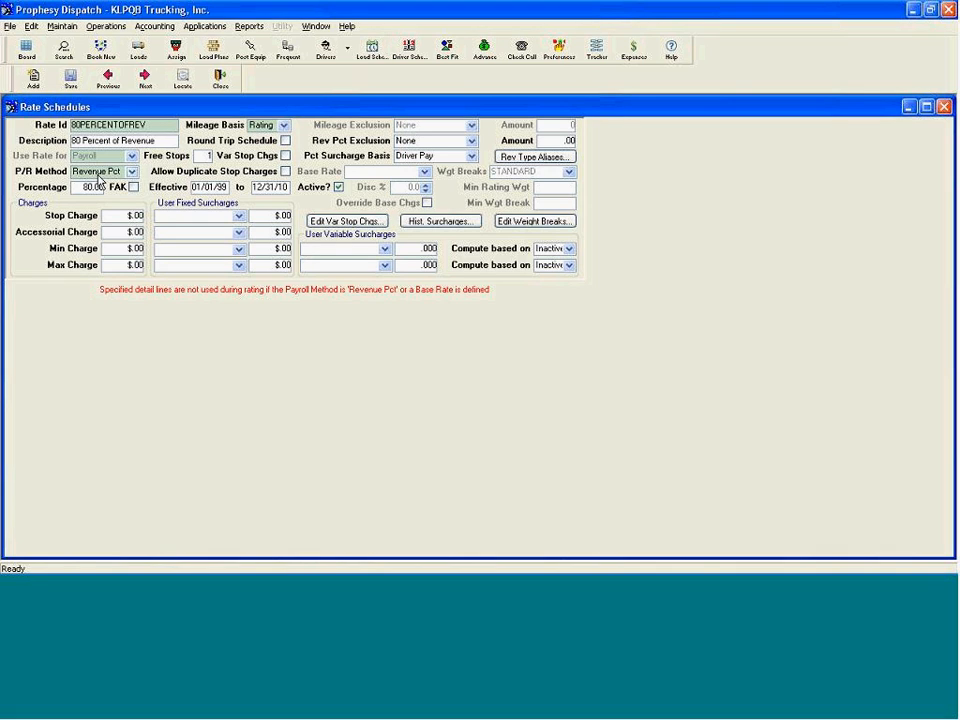
- Examine the payroll method and percentage of the 80PERCENTOFREV schedule
left_click(99, 174)
left_click(119, 193)
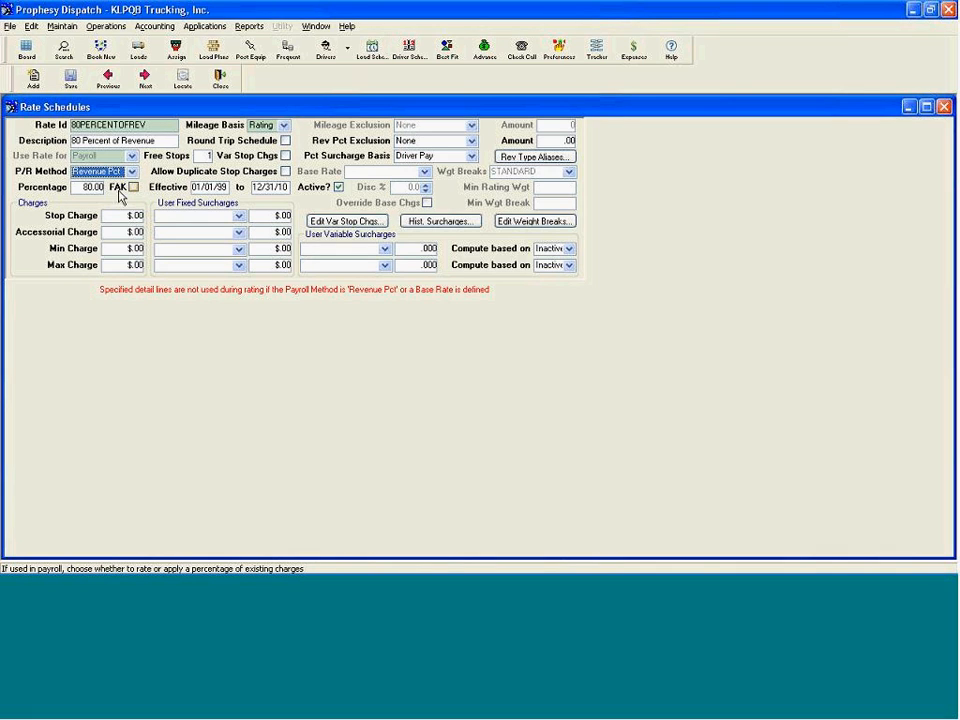
left_click(79, 189)
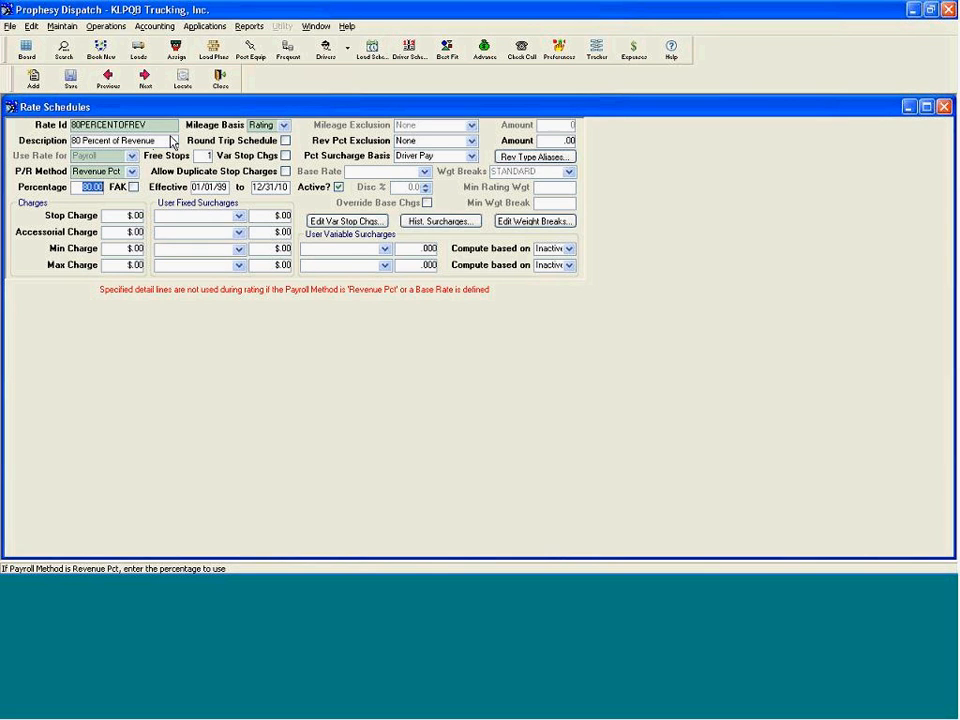
- Close the rate schedules and open the driver records to see the first driver's loaded and empty mile rates
left_click(224, 82)
left_click(40, 26)
left_click(197, 158)
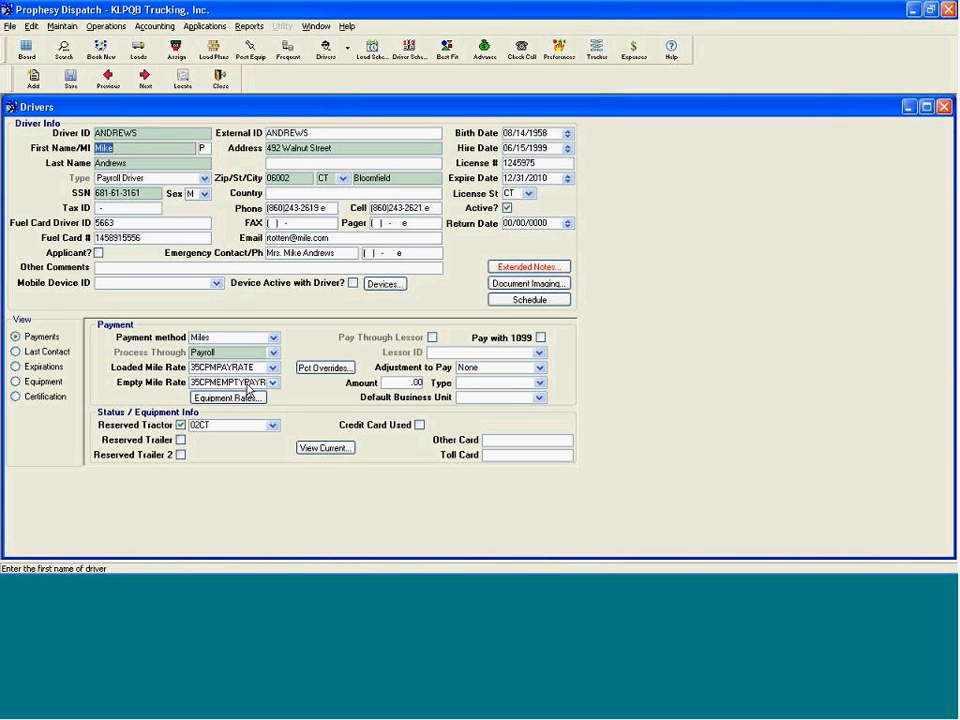
- Find the owner operator paid by revenue by searching on the driver's name, and open that driver record
left_click(187, 80)
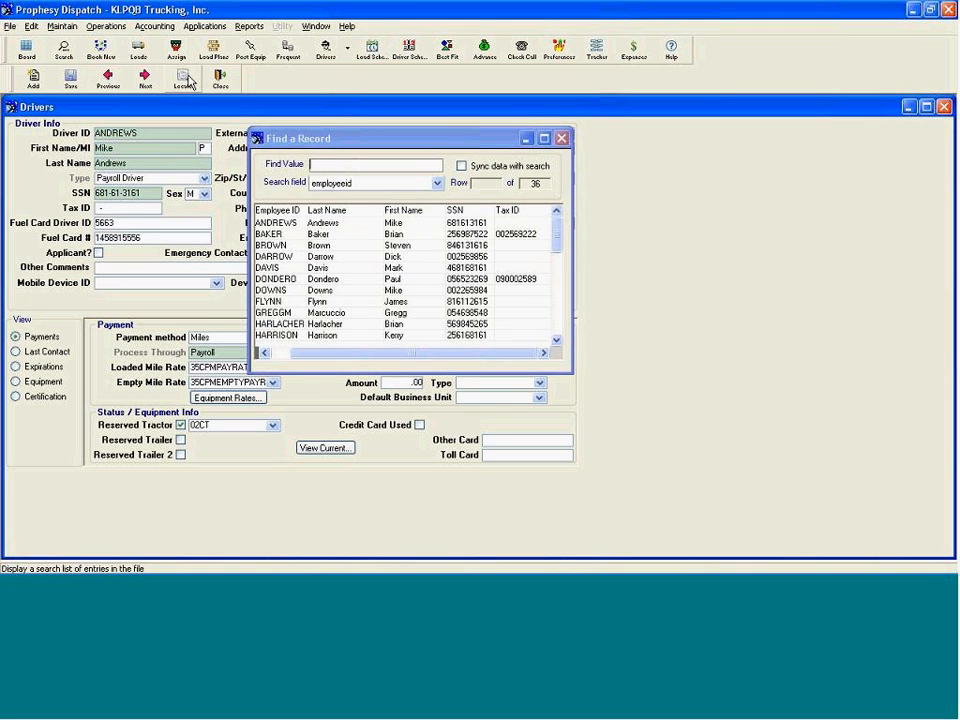
type("dond")
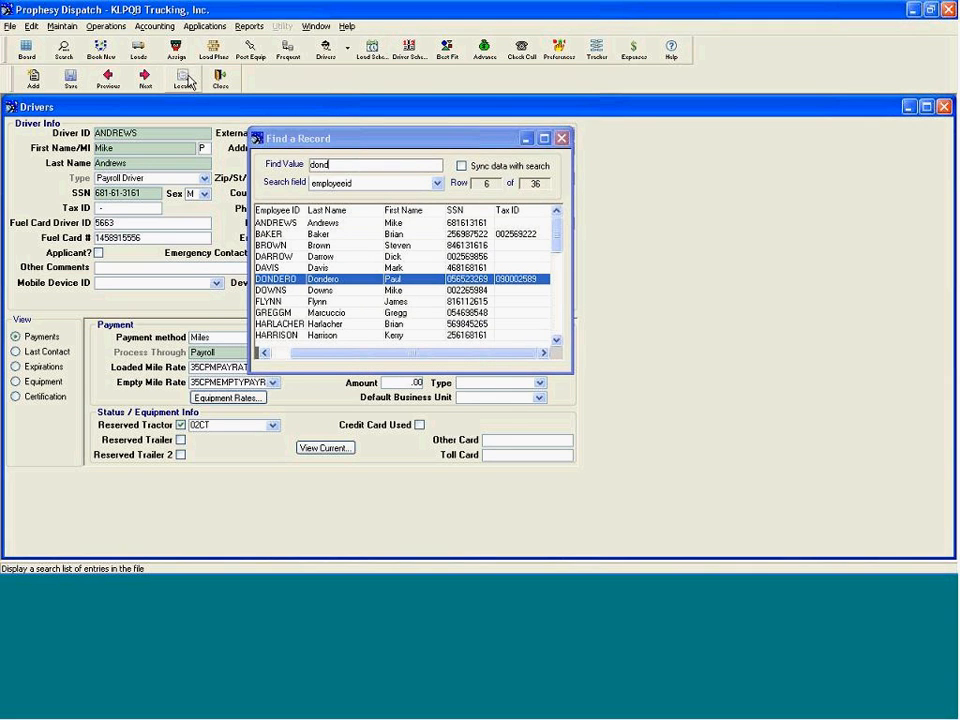
key("Return")
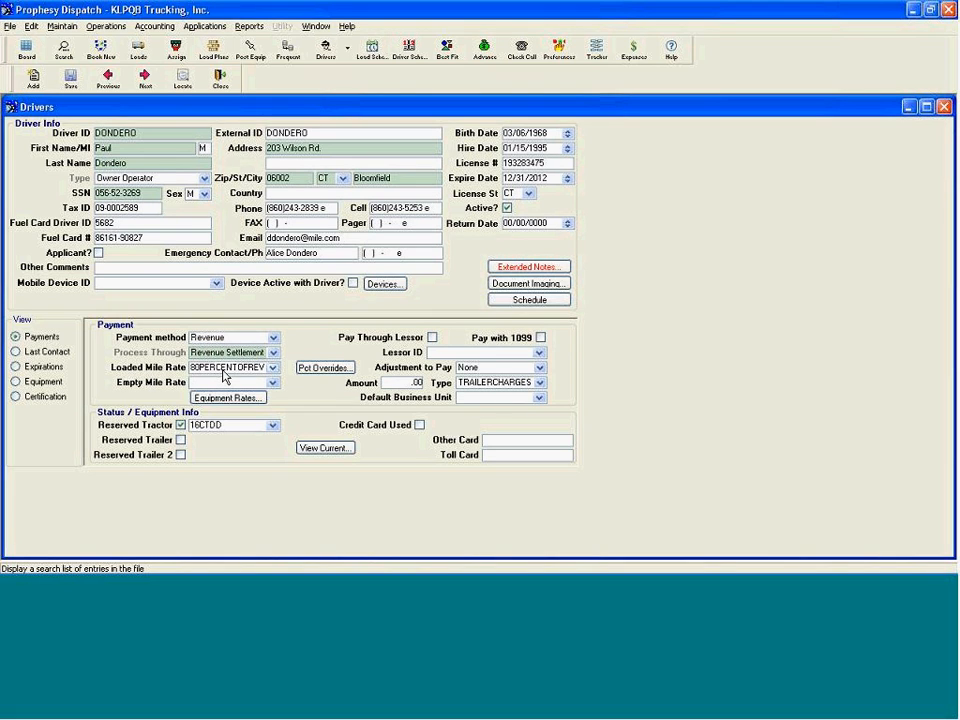
- Examine the owner operator's pay percentage override for FUELSURCHARGE, and close the driver records
left_click(311, 369)
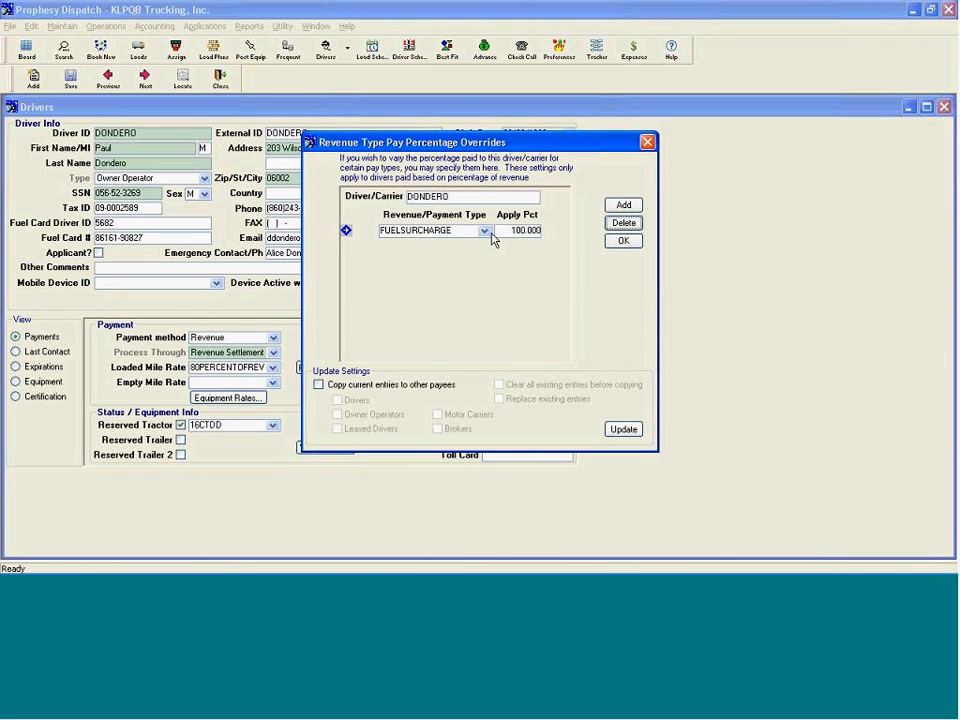
left_click(615, 243)
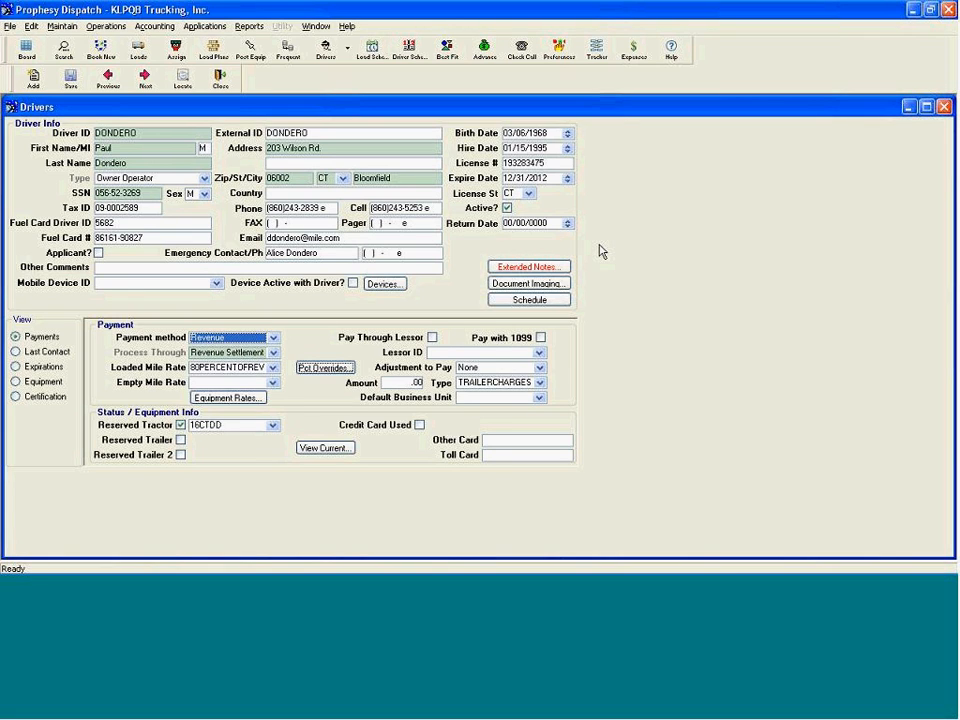
left_click(943, 107)
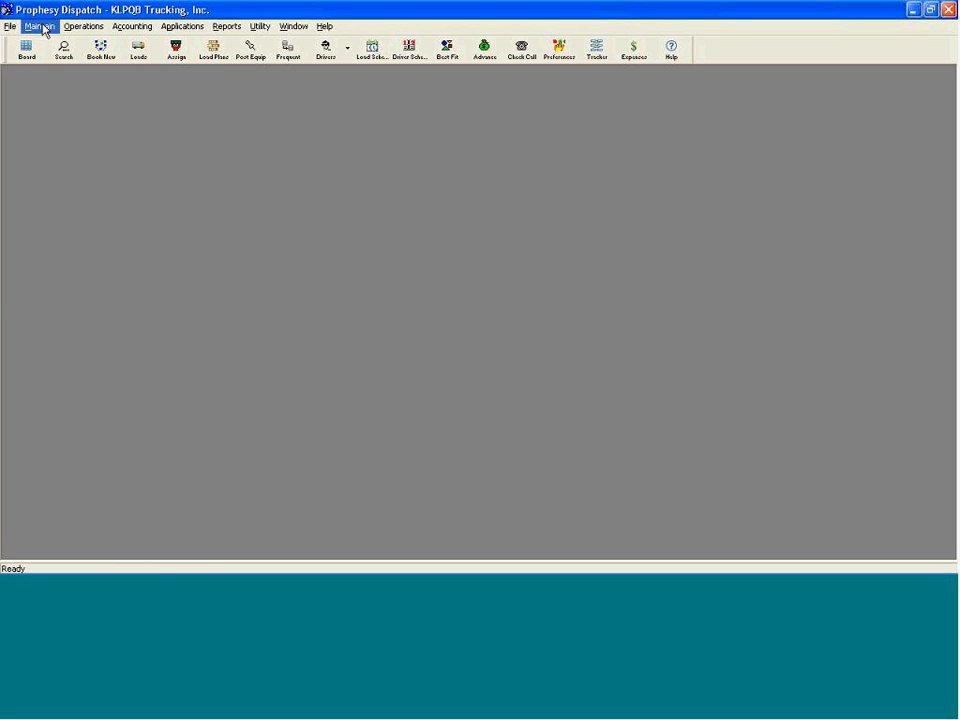
- Open the user list, look over the dispatcher's entry, and close the list
left_click(40, 26)
left_click(88, 268)
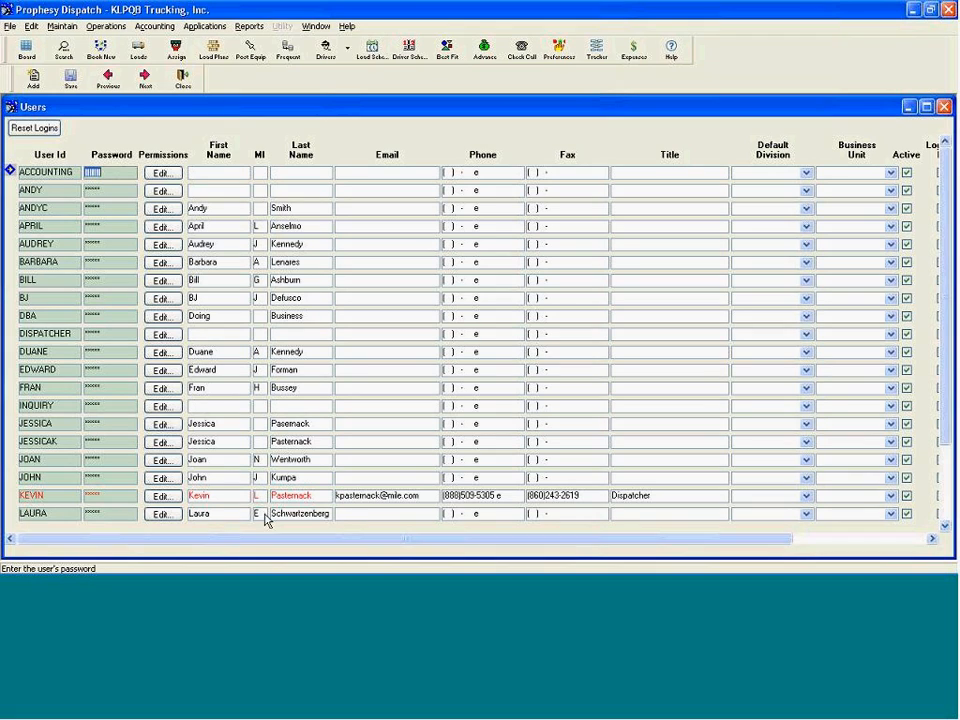
left_click(22, 495)
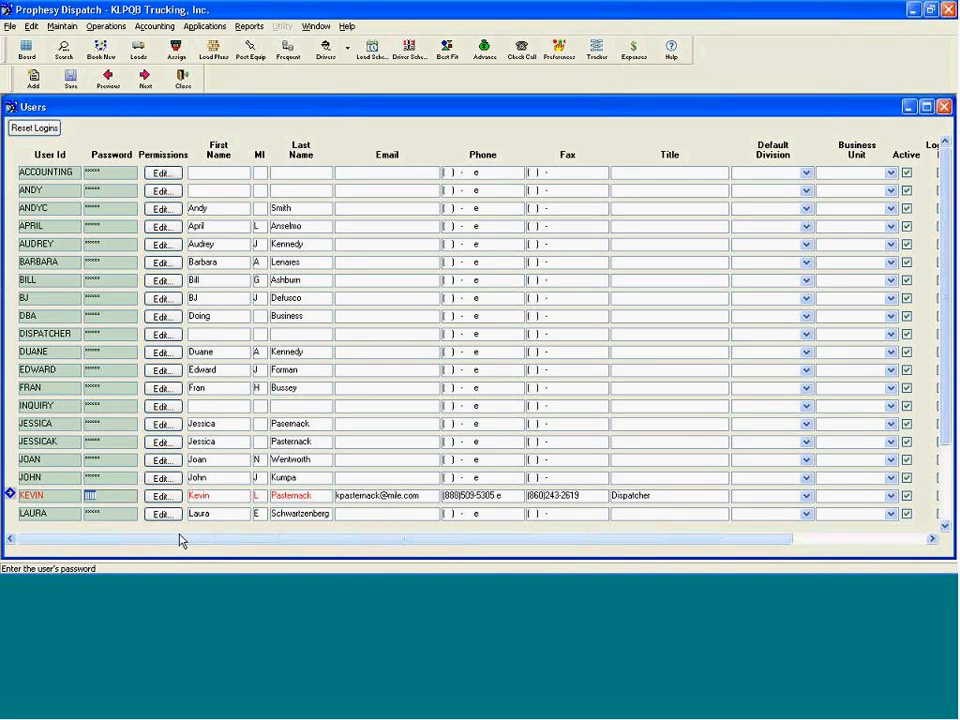
left_click_drag(182, 541, 489, 549)
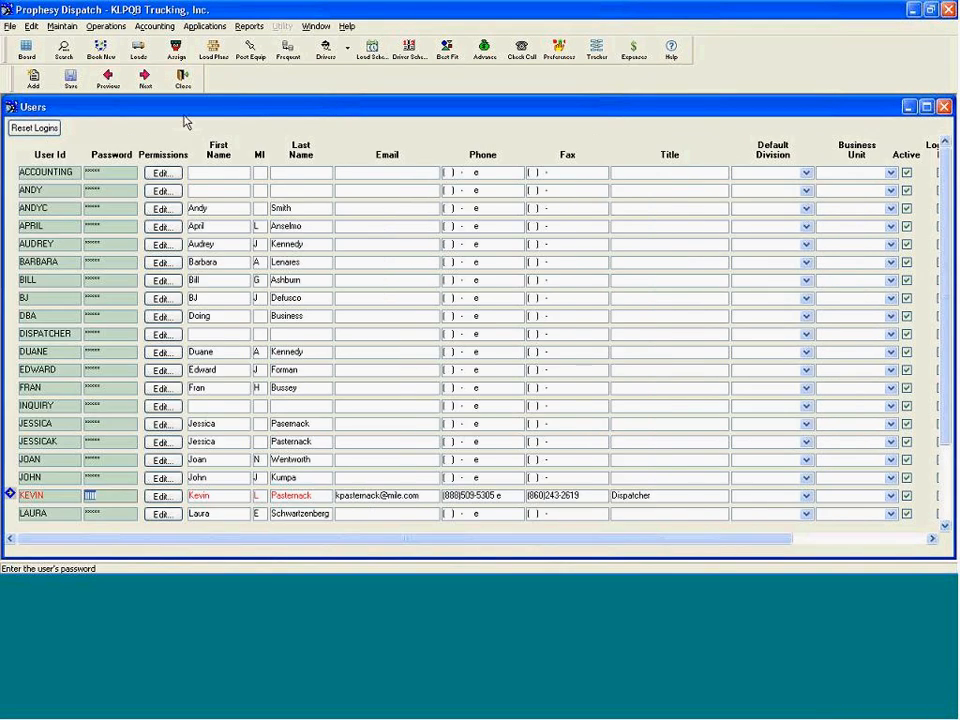
left_click(183, 78)
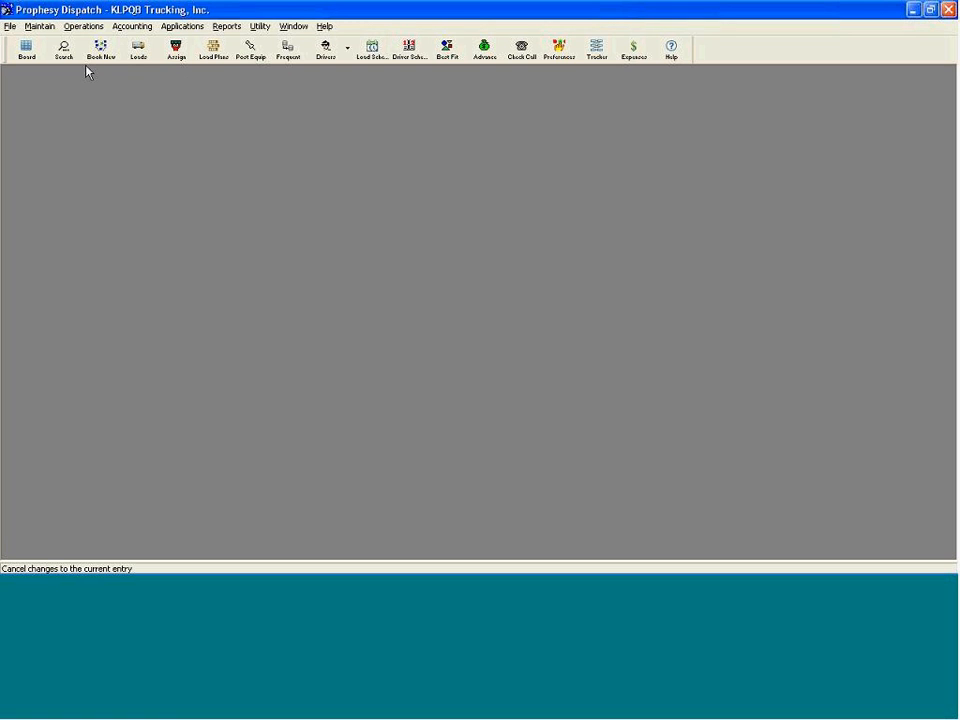
- Open the revenue item types, search for "dete" and open the DETENTIONCHARGE record
left_click(42, 29)
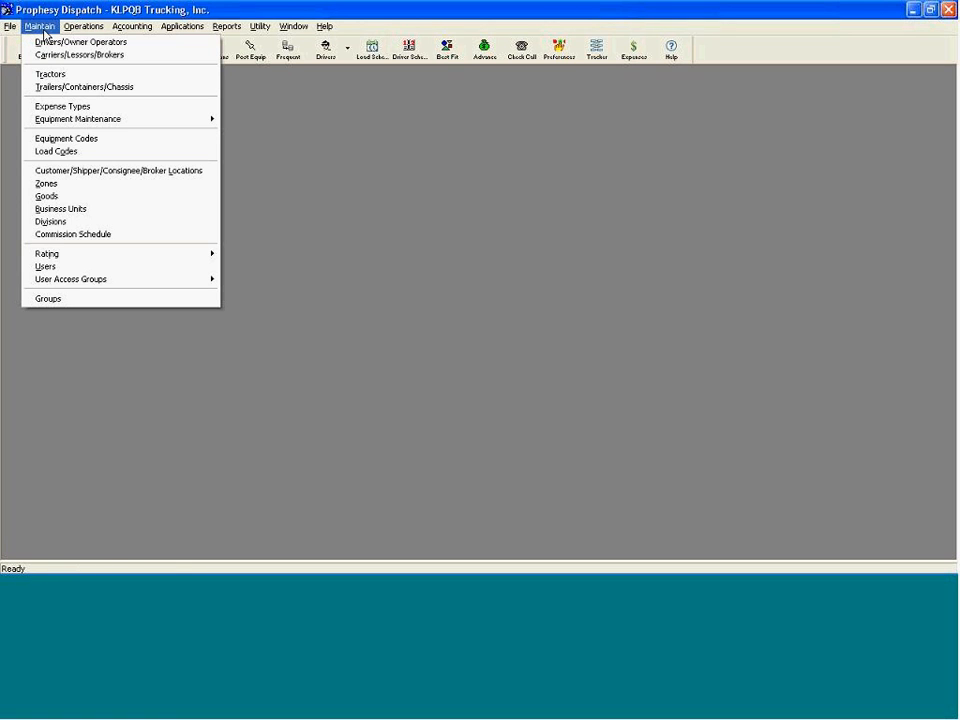
mouse_move(176, 257)
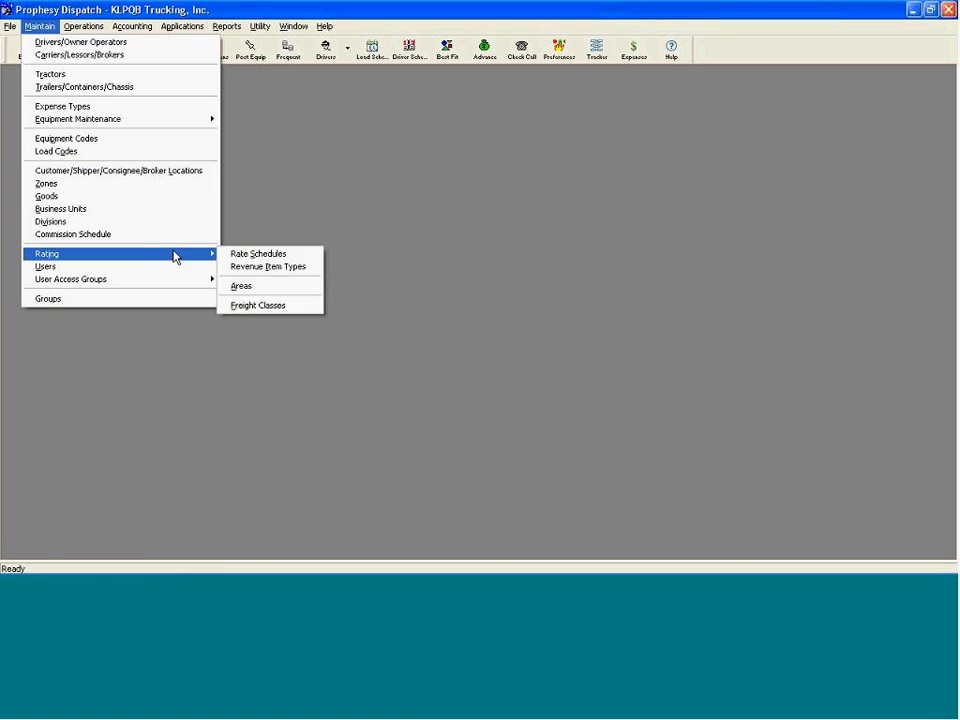
left_click(234, 258)
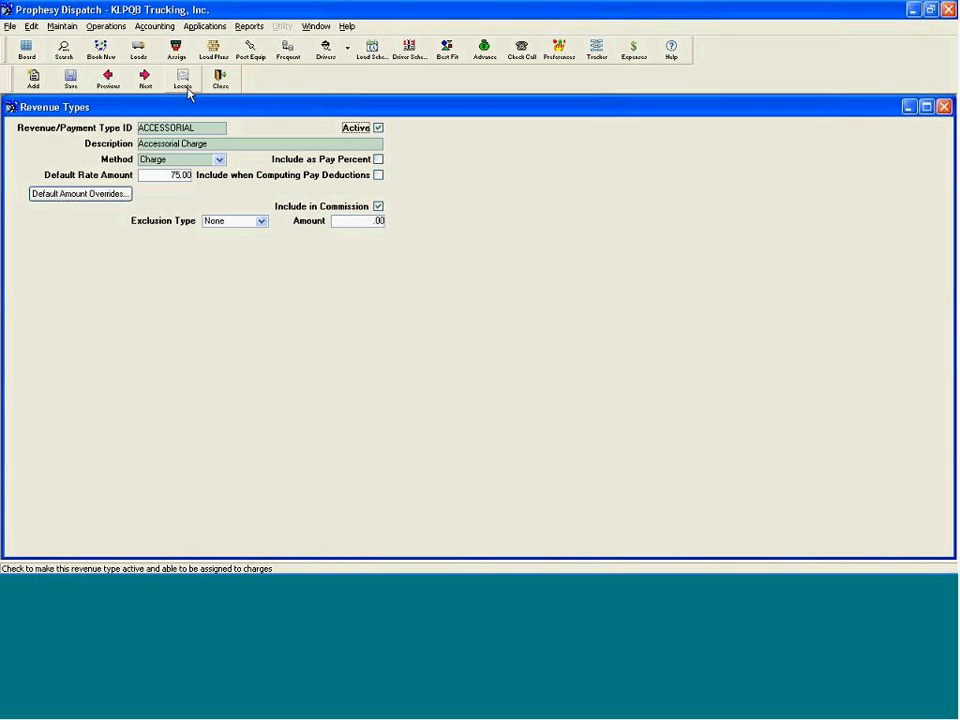
left_click(184, 82)
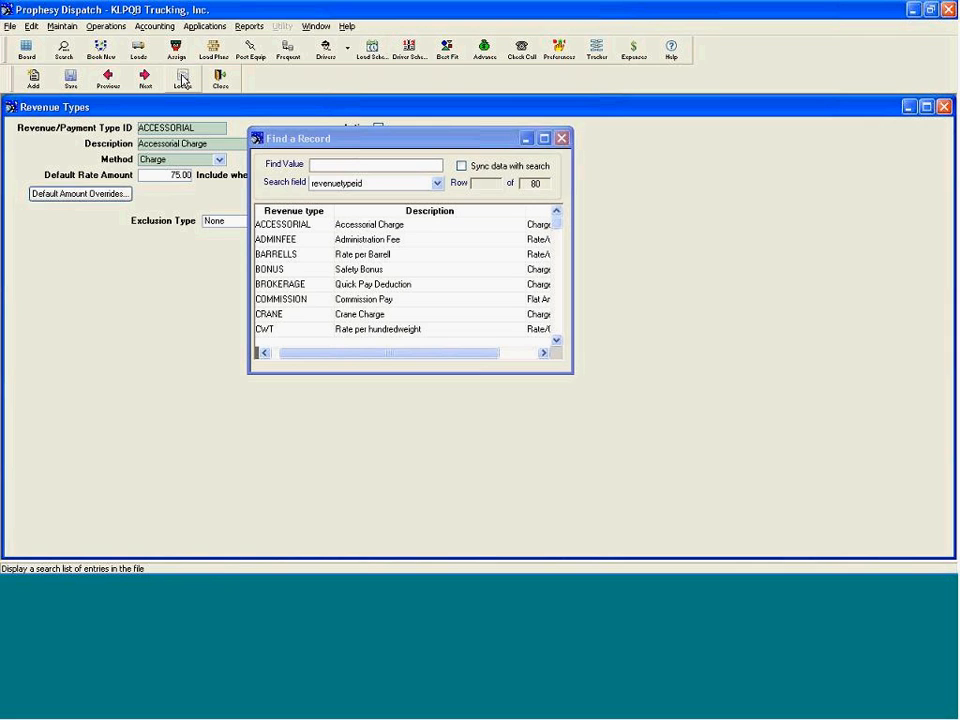
type("dean")
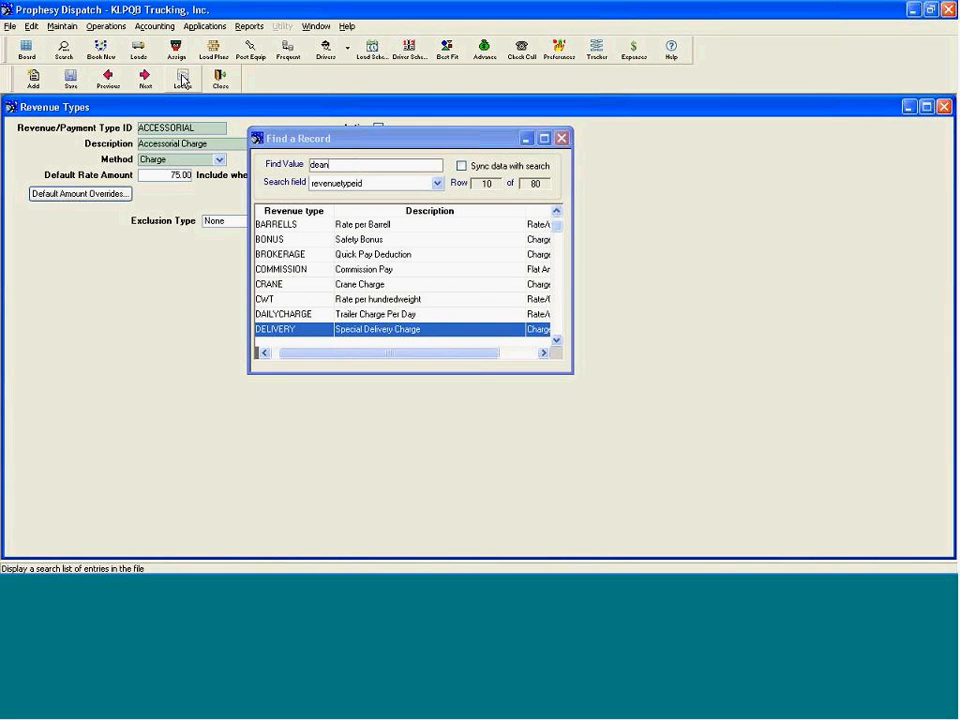
key("BackSpace")
key("BackSpace")
type("te")
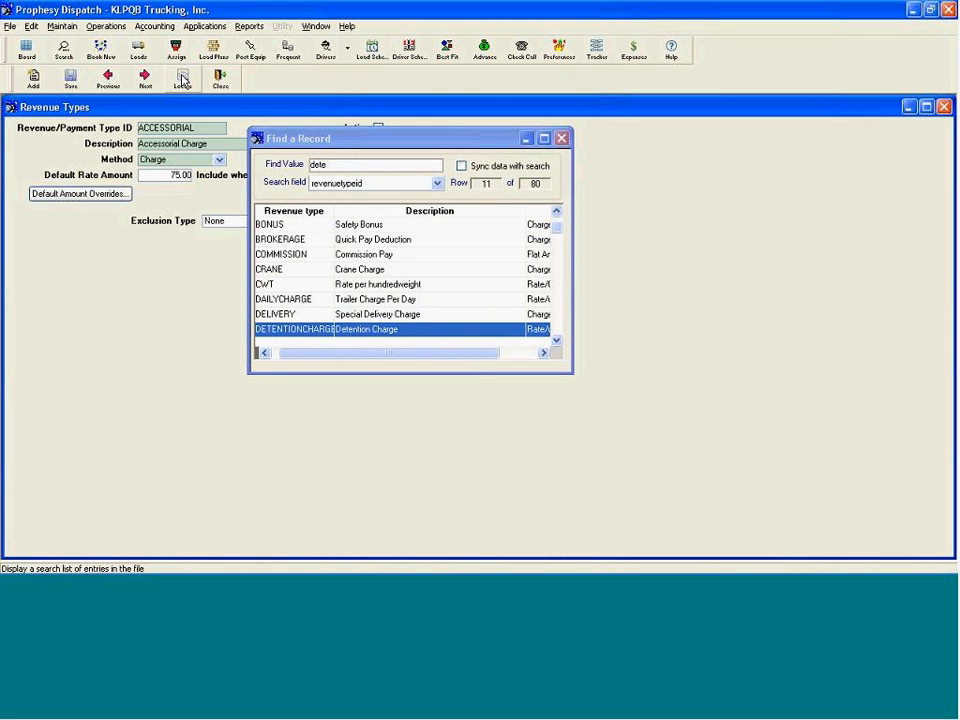
key("Return")
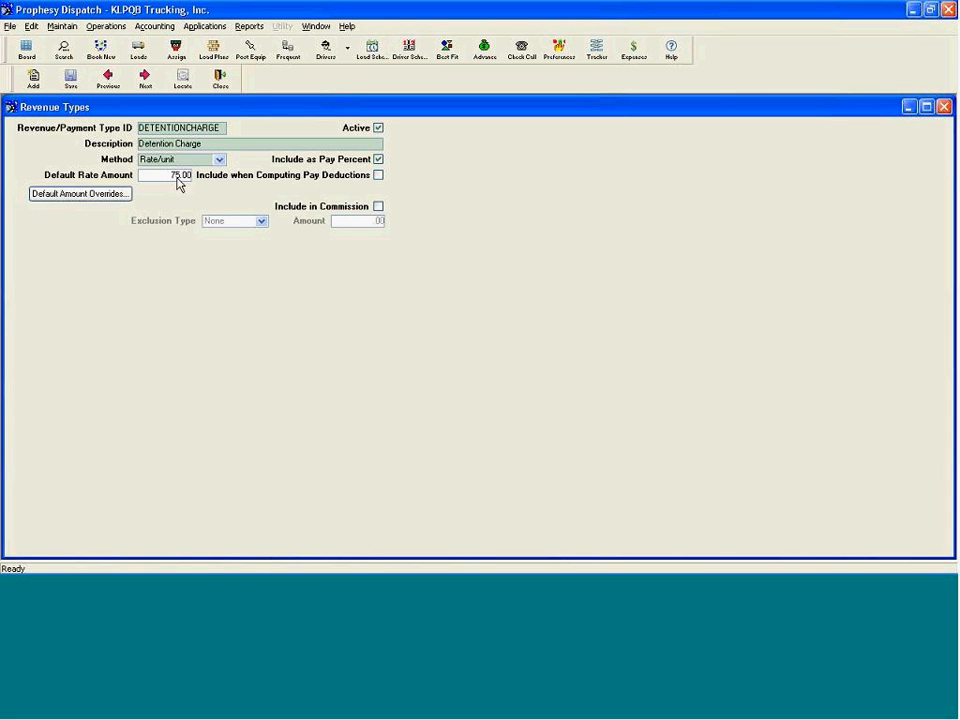
- Examine the detention charge's default rate amount and its customer-specific overrides, and close the revenue types
left_click(177, 177)
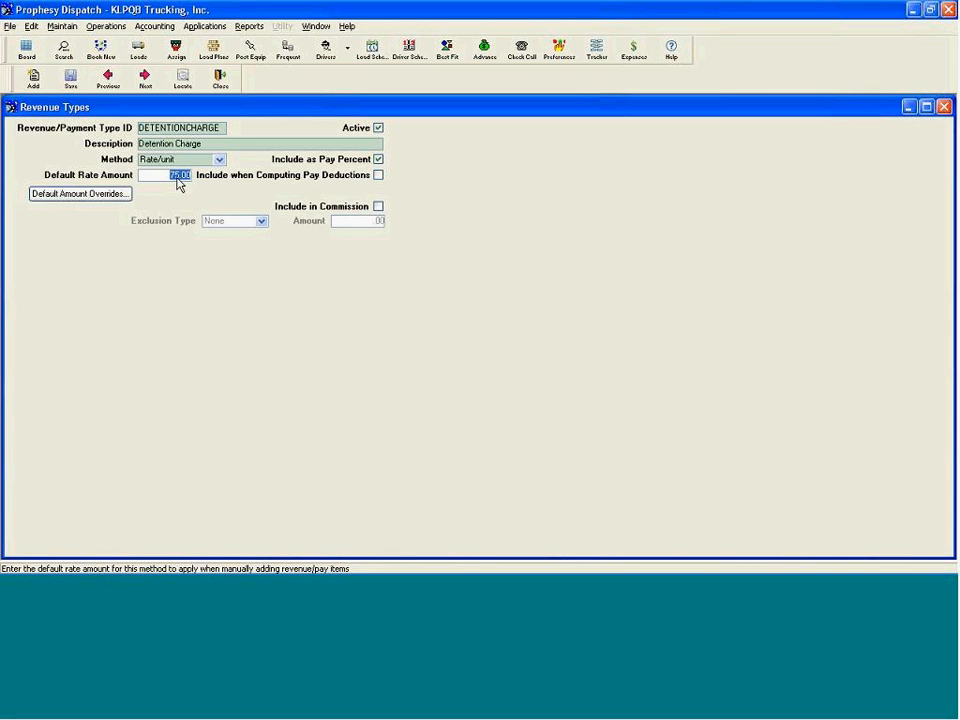
left_click(88, 195)
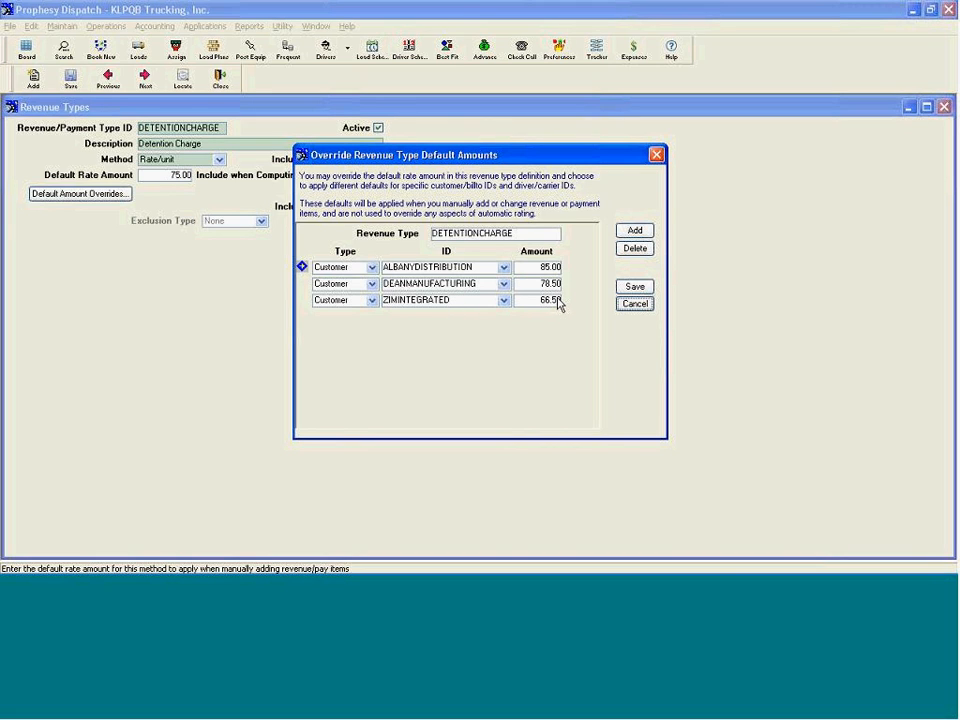
left_click(657, 155)
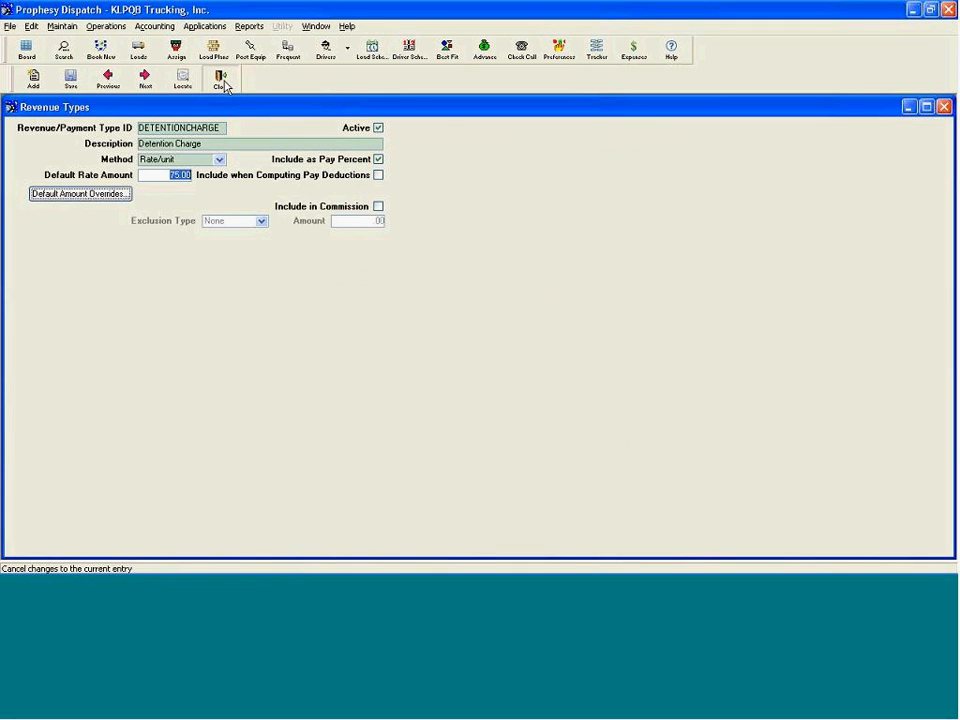
left_click(221, 80)
- Examine the billing, loaded pay and unloaded pay rates attached to the load codes, and close the list
left_click(40, 26)
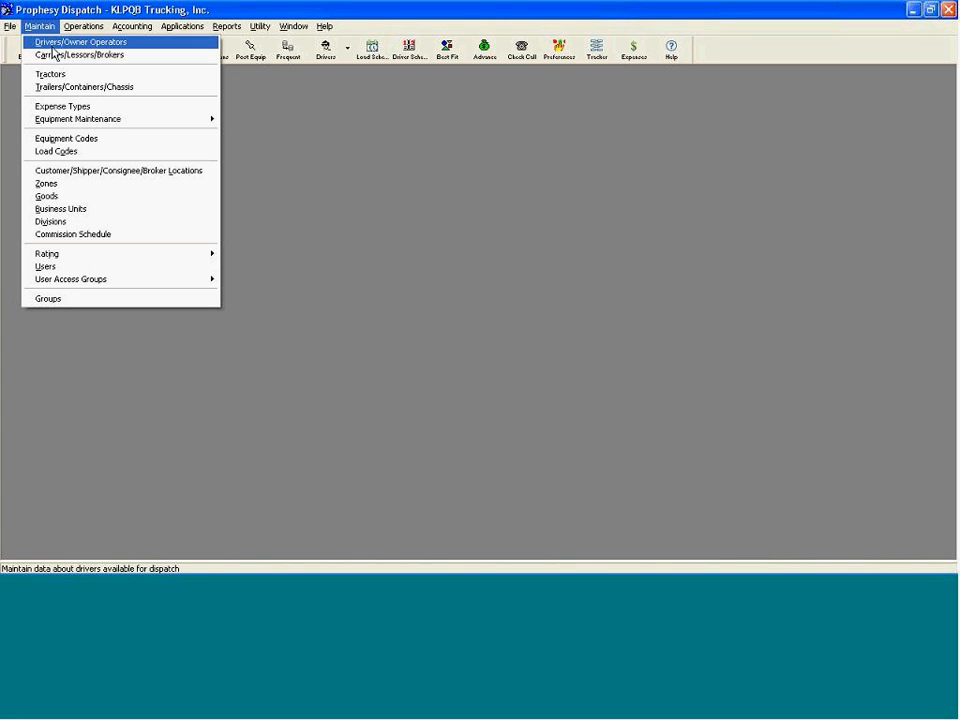
left_click(77, 153)
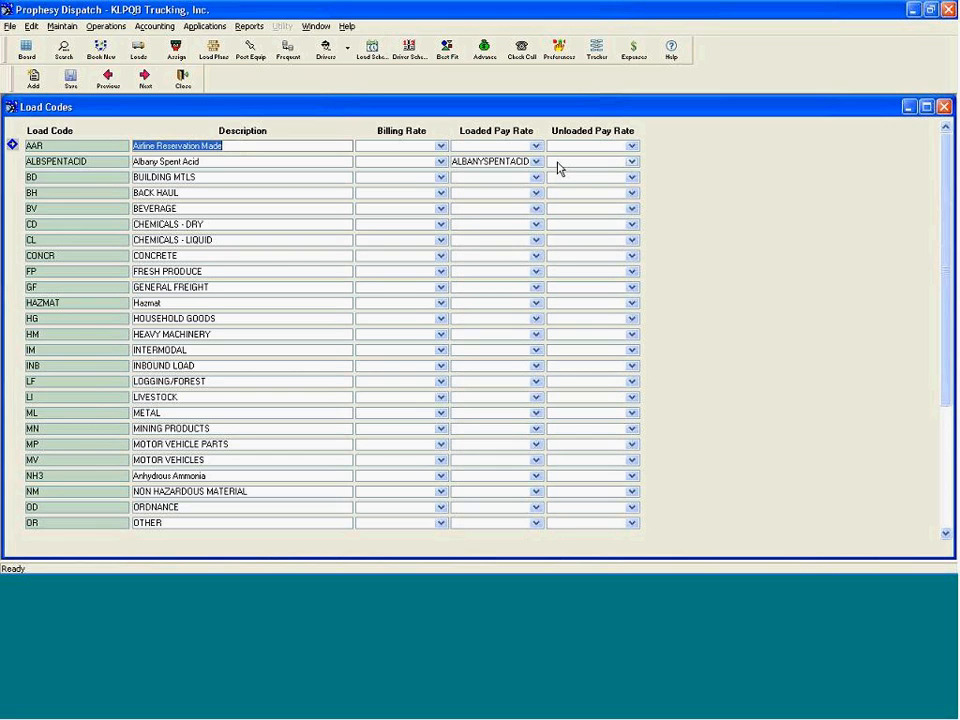
left_click(187, 84)
- Open the customer locations and bring up the equipment rates for 31WINSULATIONCOMPANY
left_click(46, 27)
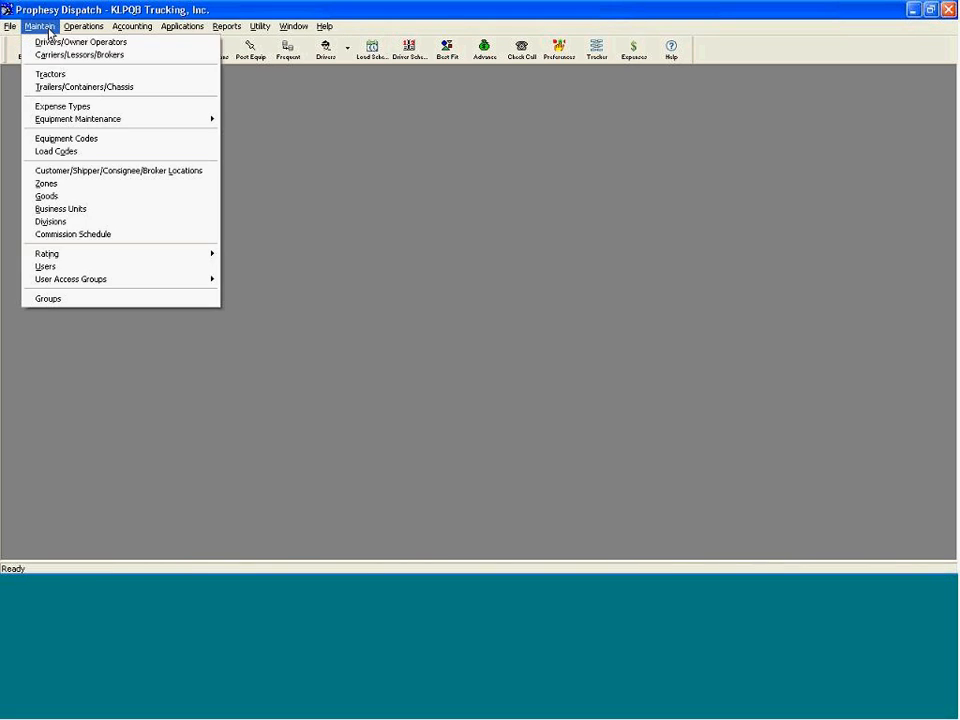
left_click(106, 172)
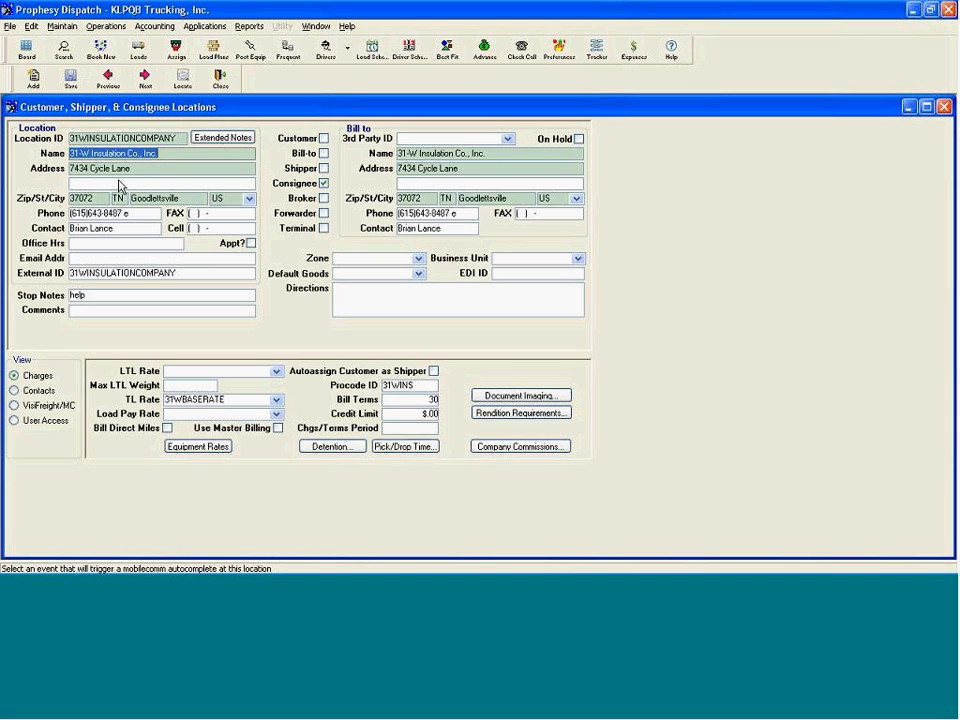
left_click(195, 449)
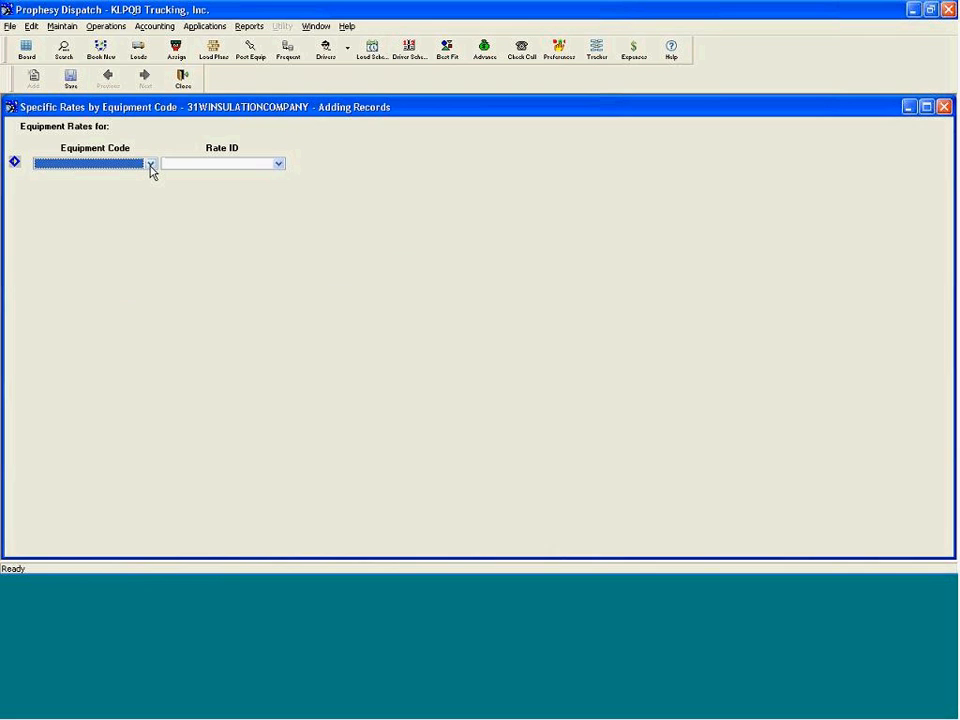
- Try assigning 165PERMILERATE to the 53DRYVAN equipment code, discard the entry and close the customer locations
left_click(150, 165)
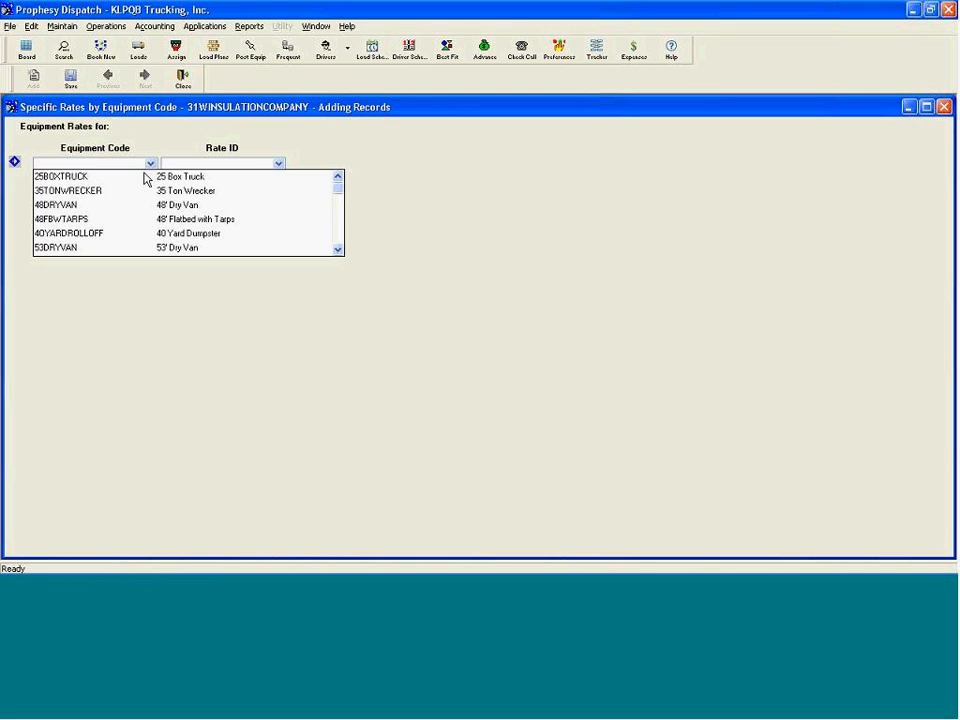
left_click(77, 248)
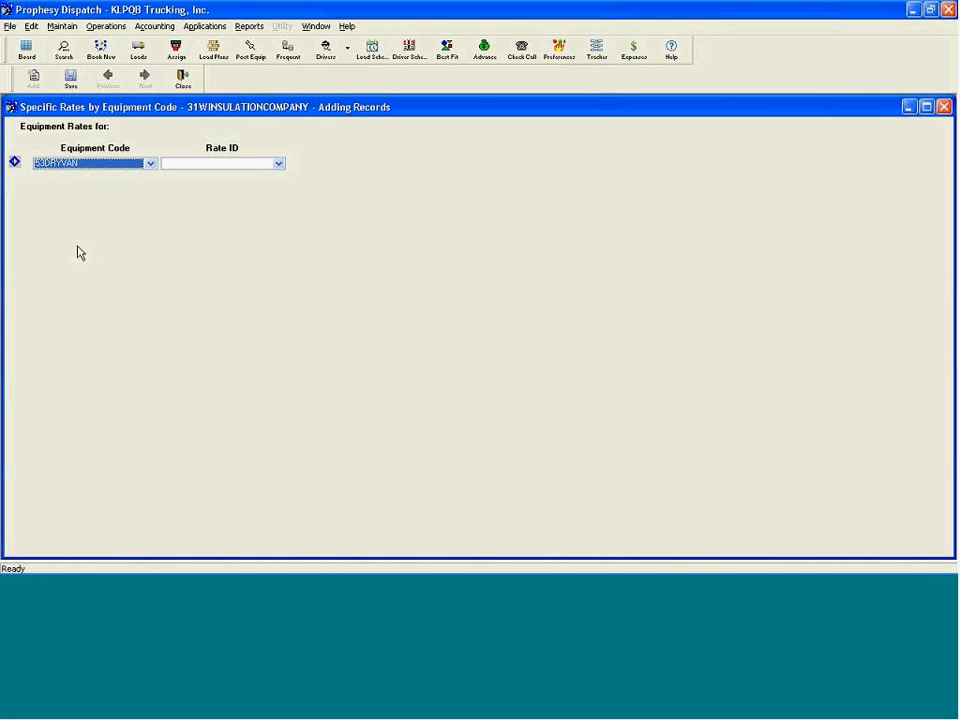
left_click(279, 164)
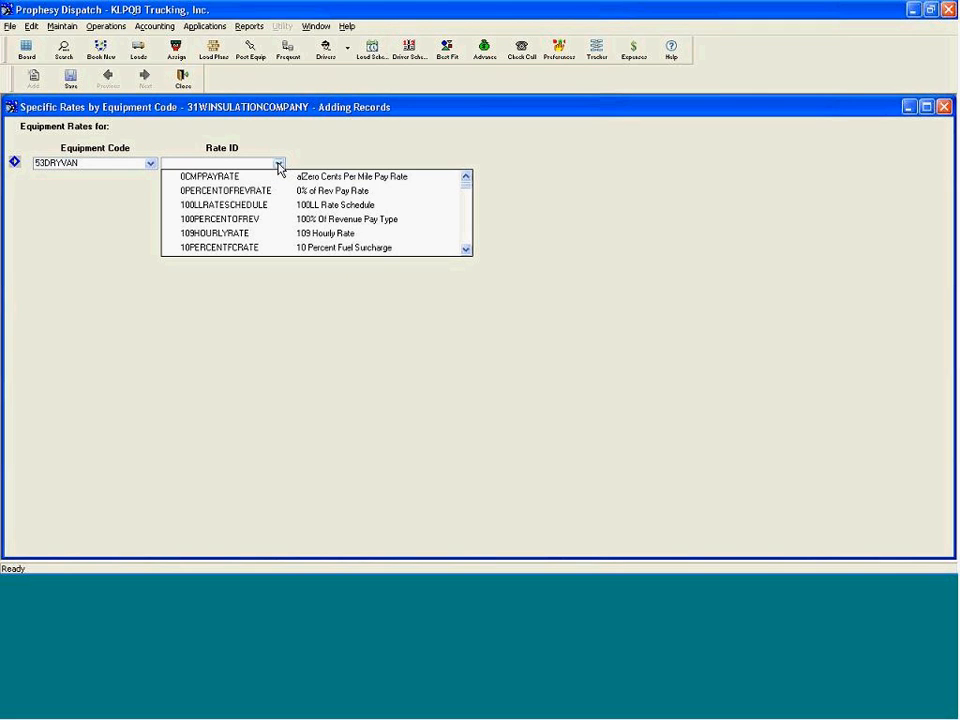
type("165PERMILERATE")
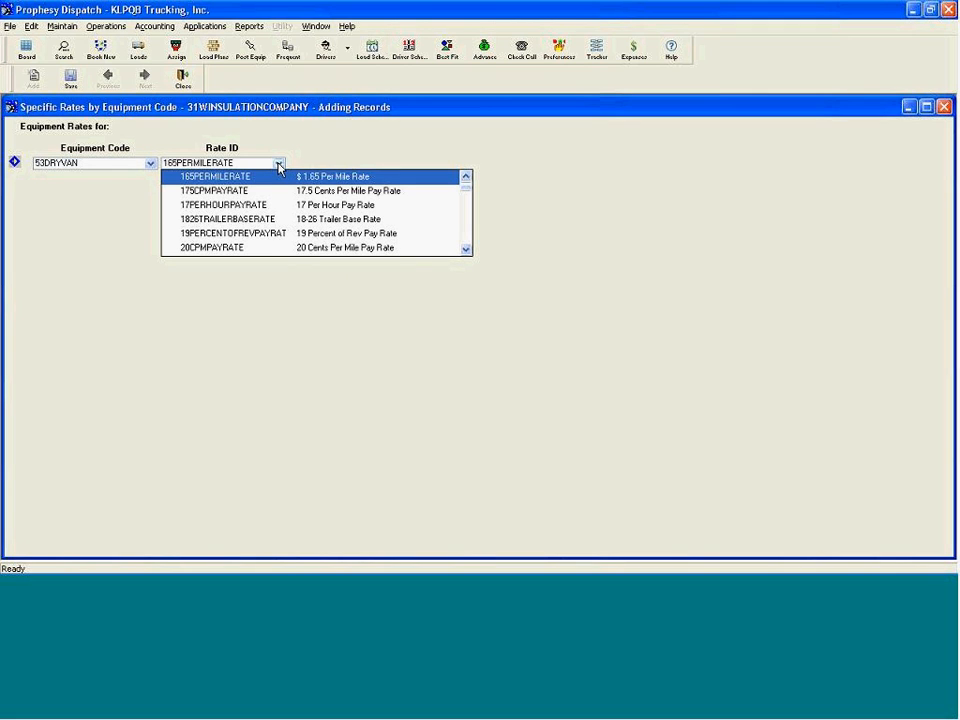
left_click(279, 180)
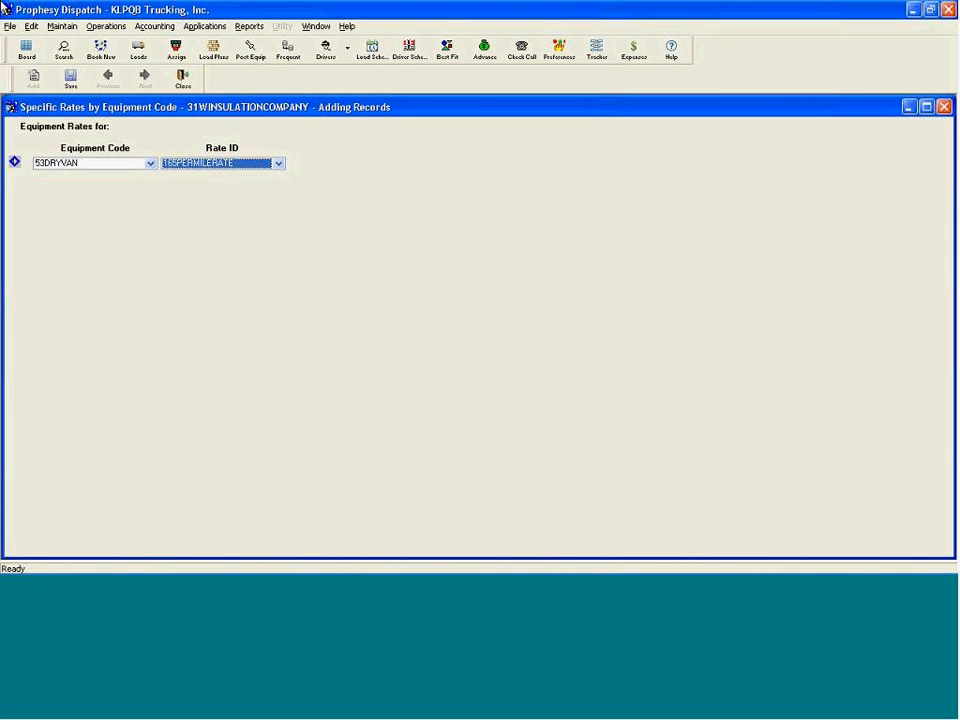
left_click(943, 107)
left_click(425, 338)
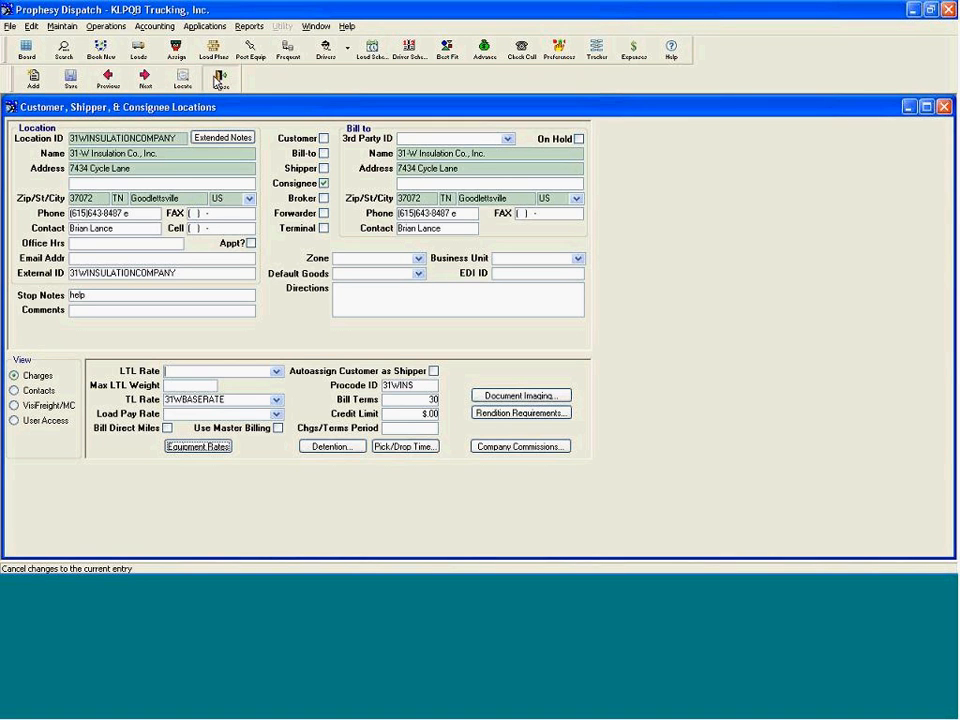
left_click(221, 79)
- Open the goods records, search for "87" and open the 87OCTANE record to see its goods rate
left_click(39, 26)
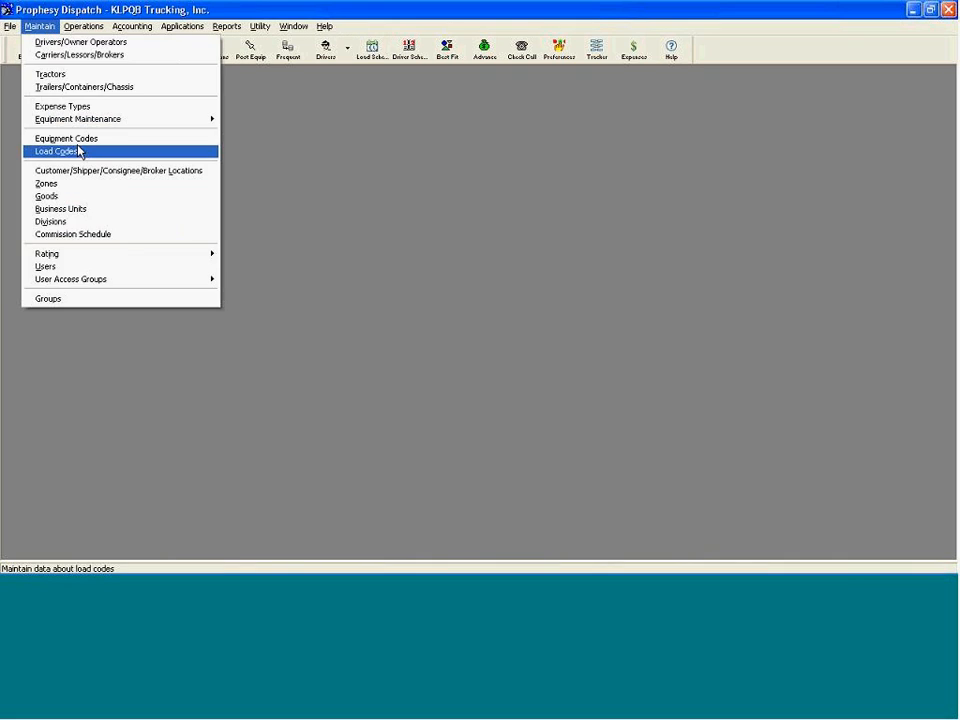
left_click(81, 198)
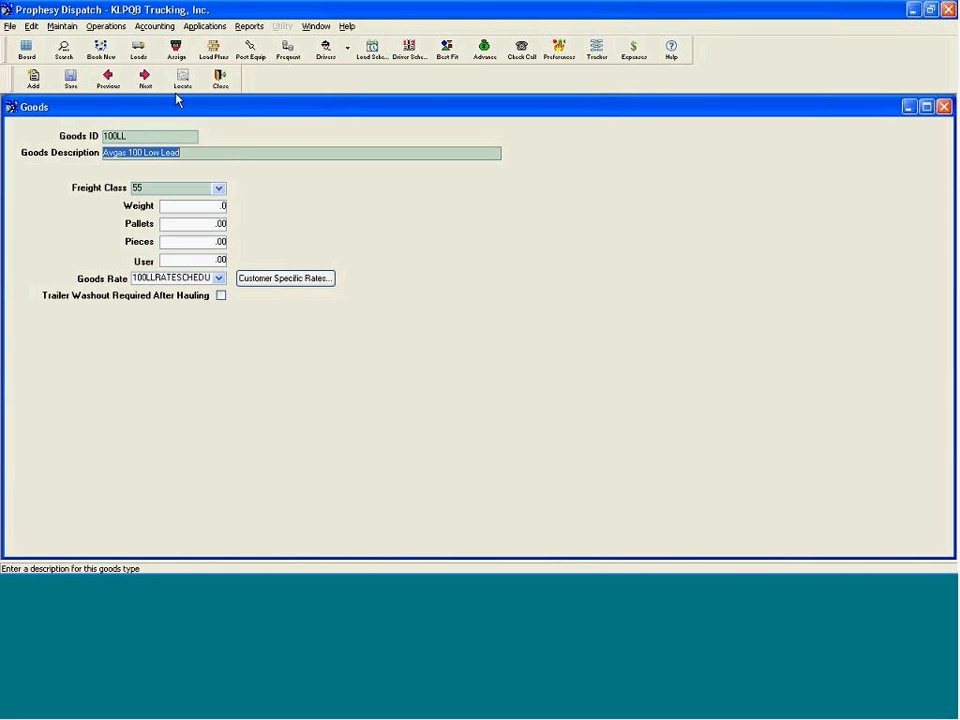
left_click(182, 80)
type("87")
key("Return")
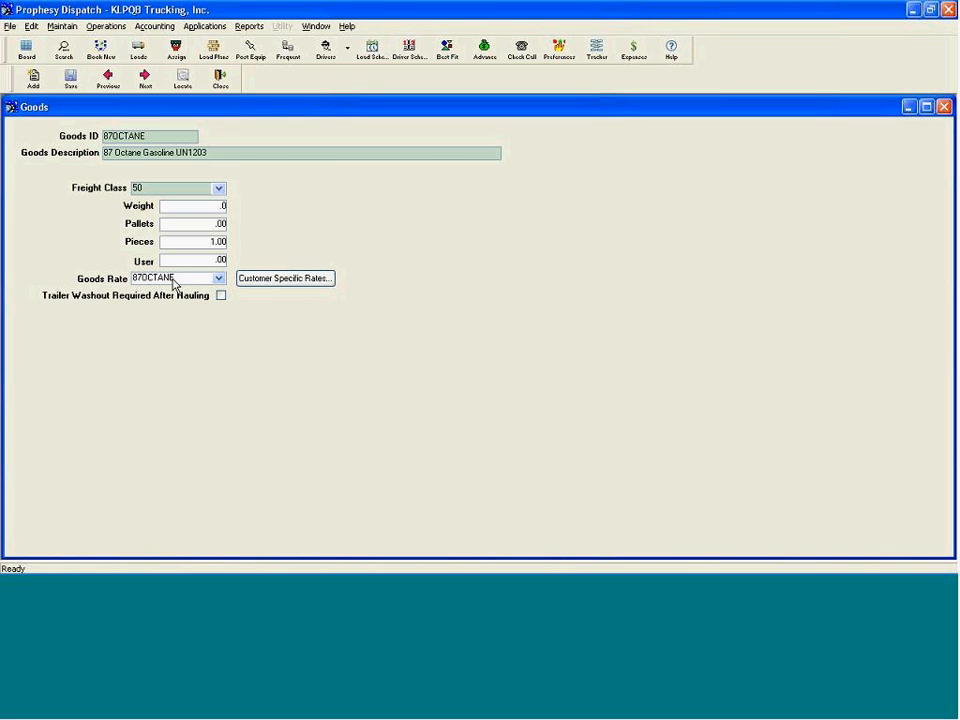
- Examine the customer-specific rates for the 87OCTANE goods, and close the goods records
left_click(285, 278)
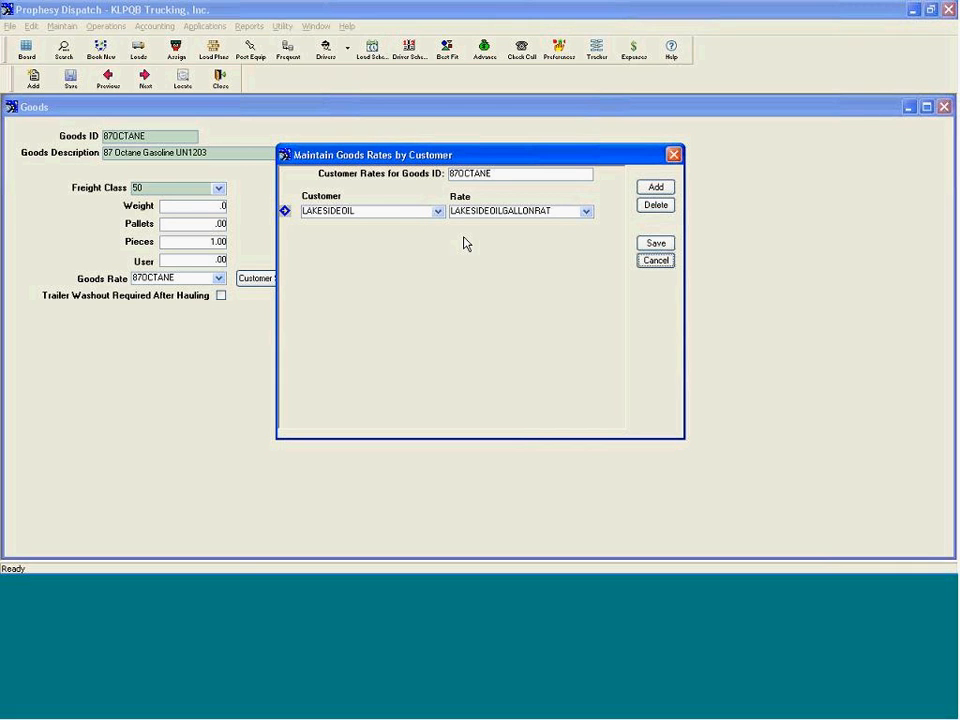
left_click(674, 155)
left_click(220, 78)
- Try setting the load pay rate of customer 31WINSULATIONCOMPANY to 30CPMPAYRATE, discard the change and close the customer locations
left_click(39, 26)
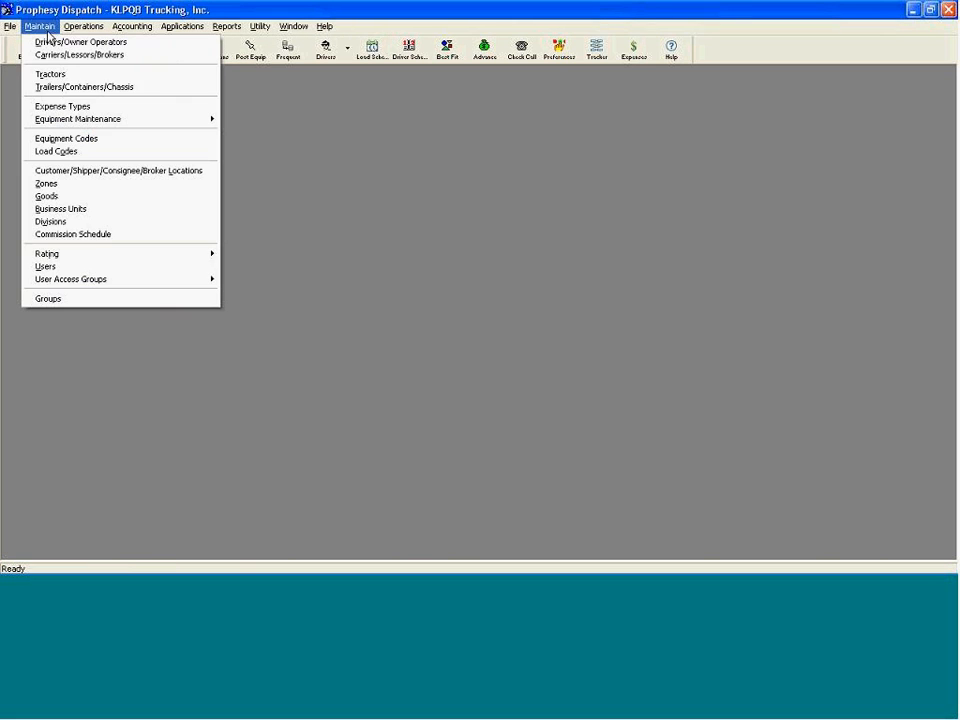
left_click(103, 172)
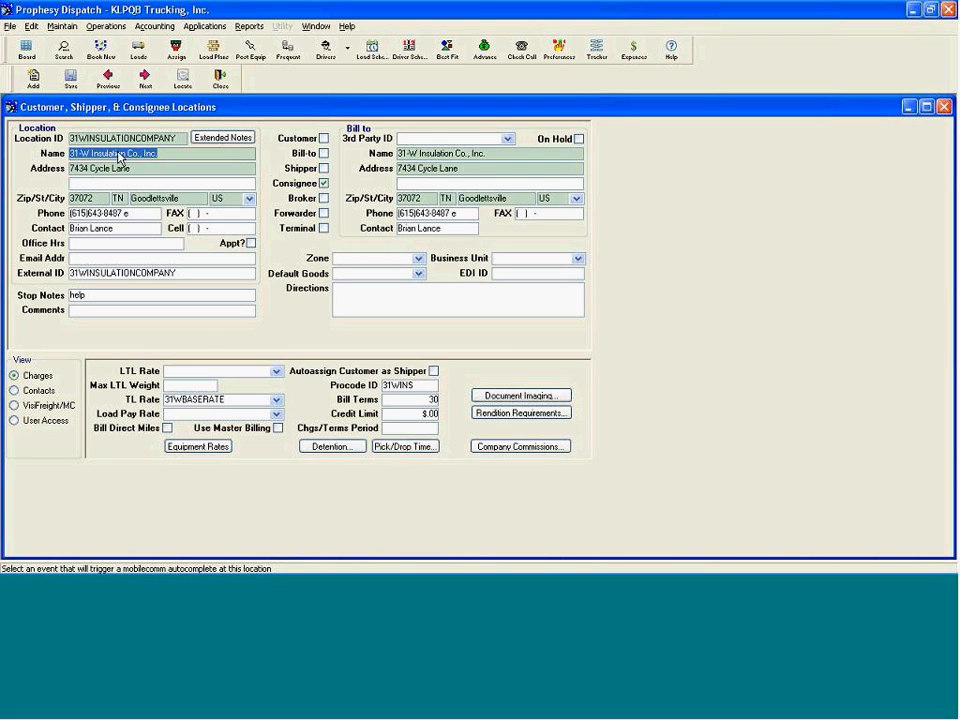
left_click(276, 414)
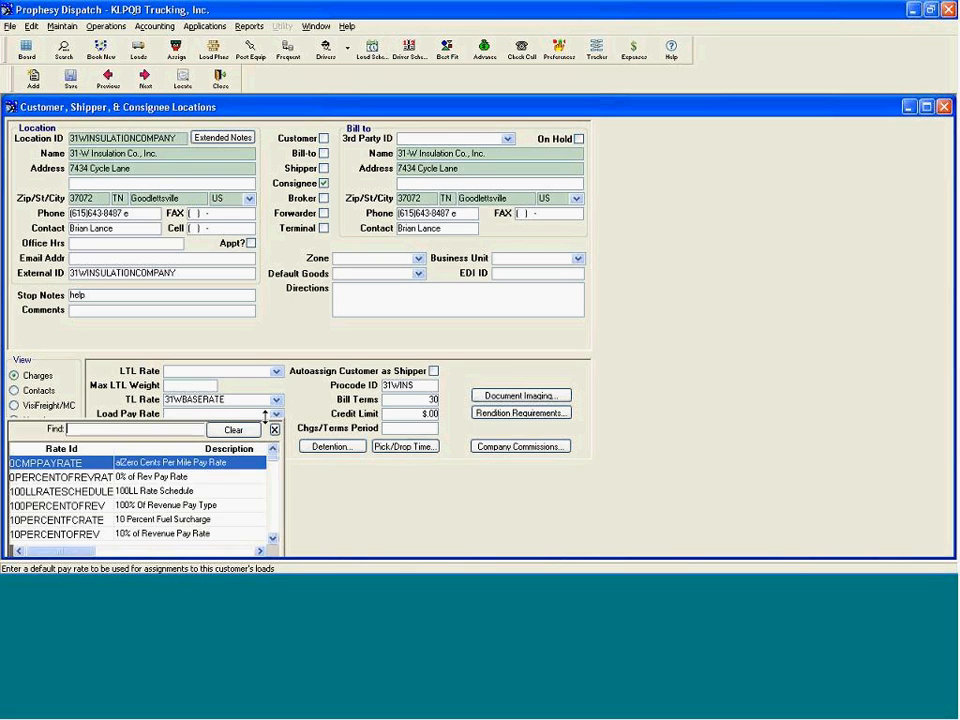
type("3")
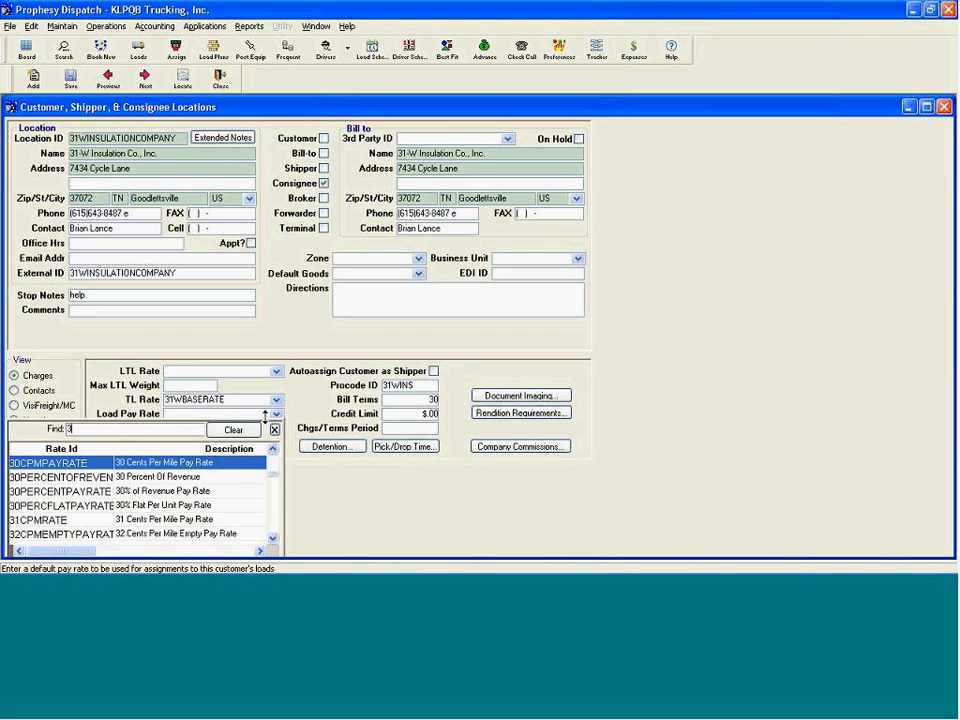
key("Return")
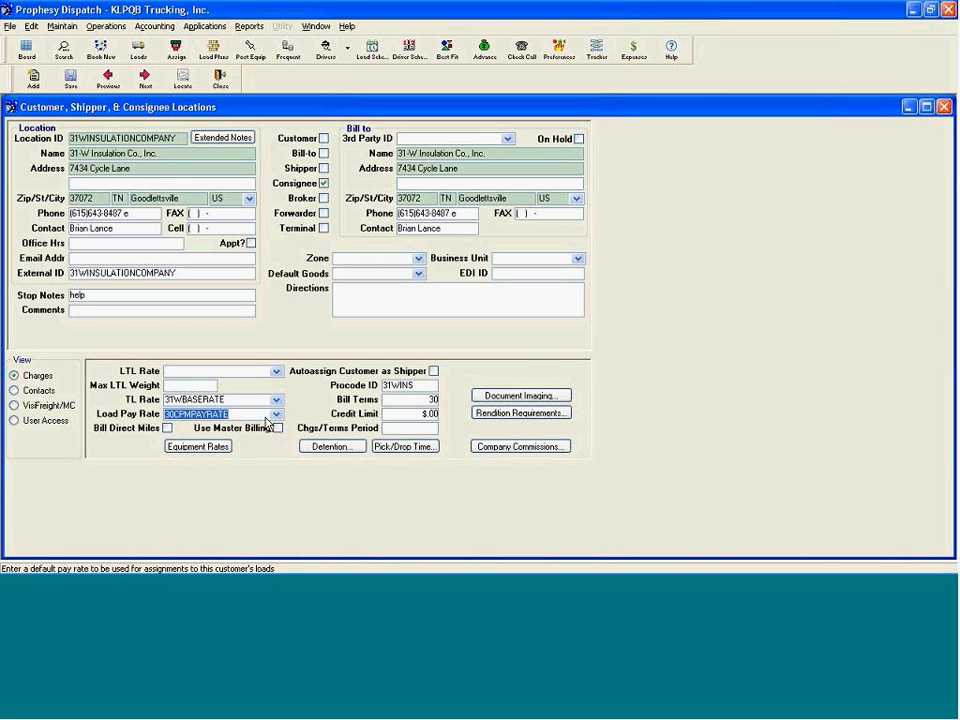
left_click(221, 84)
left_click(219, 78)
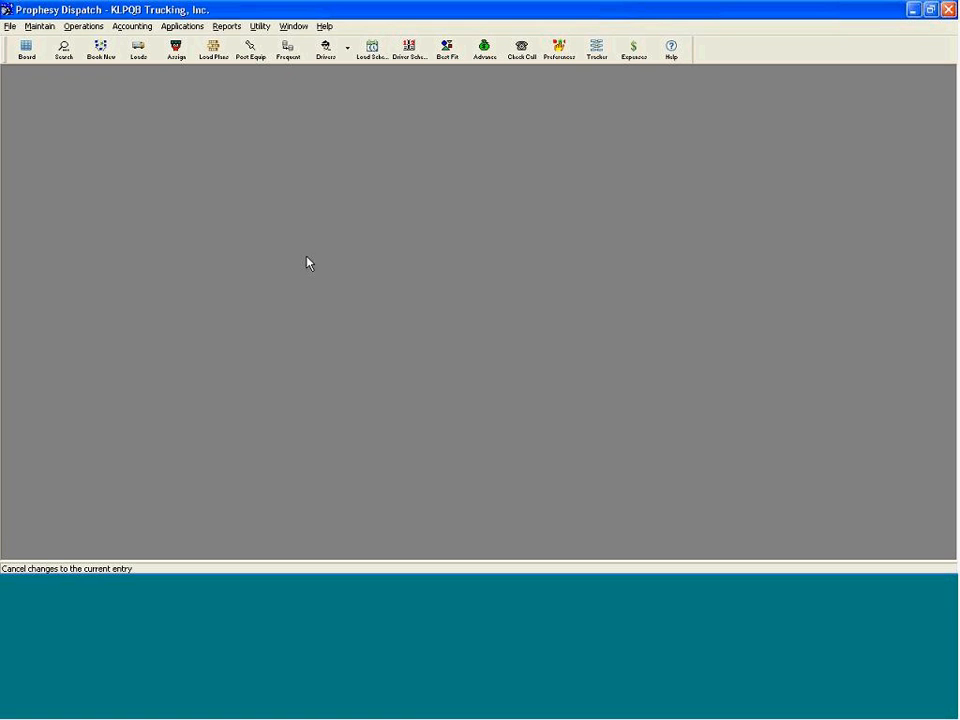
- Book and save a new load billed to ALBANYDISTRIBUTION, with pickup at ALBANYDISTRIBUTION and drop at DEANMANUFACTURING
left_click(101, 50)
type("al")
key("Return")
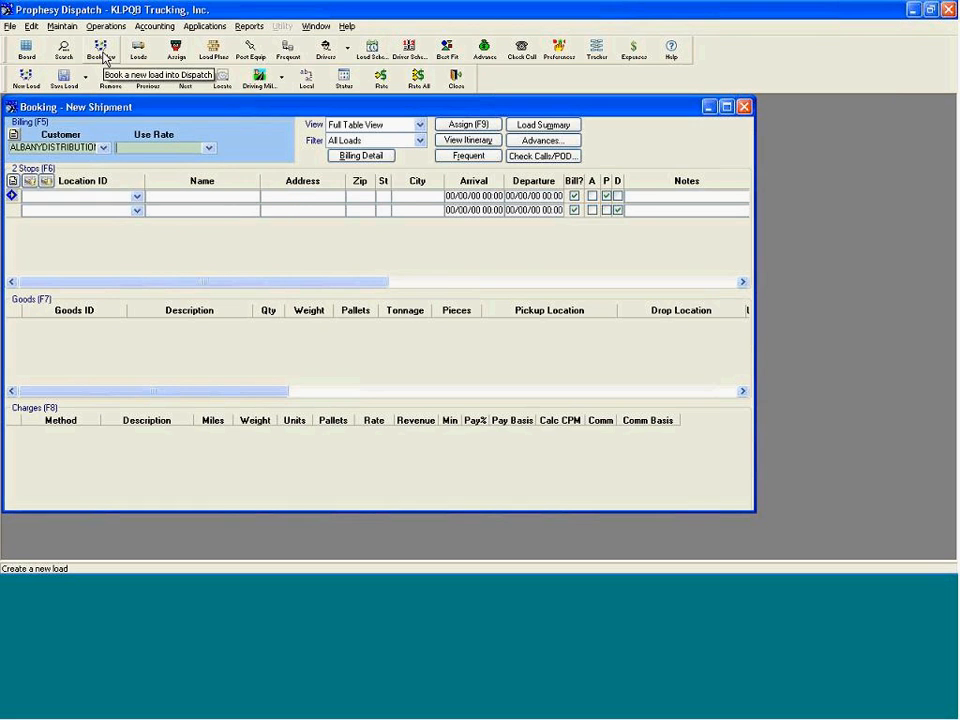
key("Tab")
type("Alb")
key("Return")
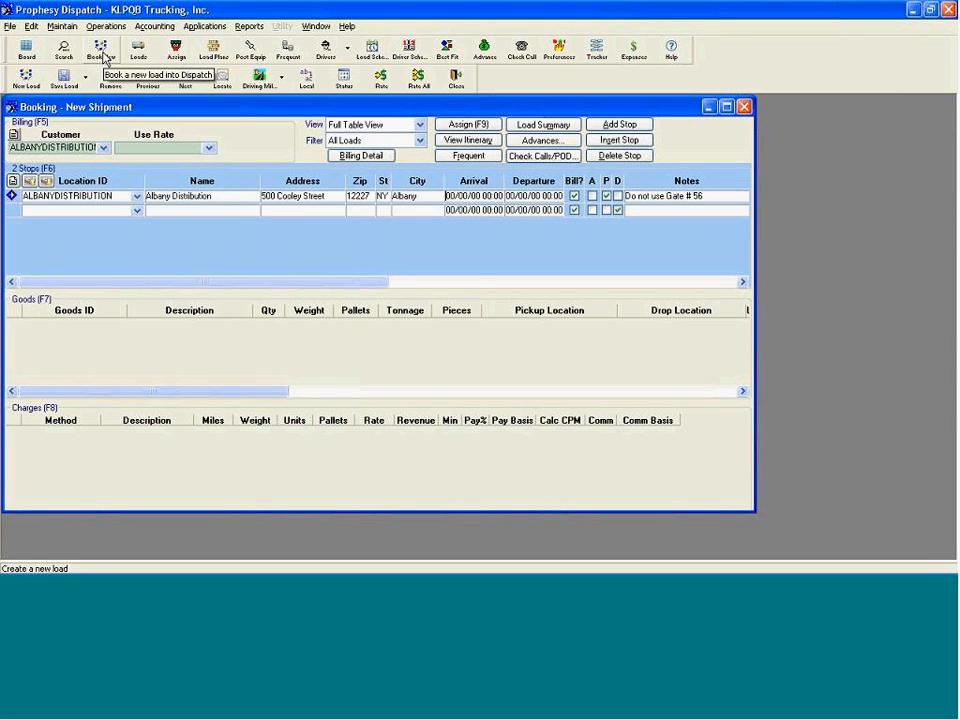
type("Dea")
key("Return")
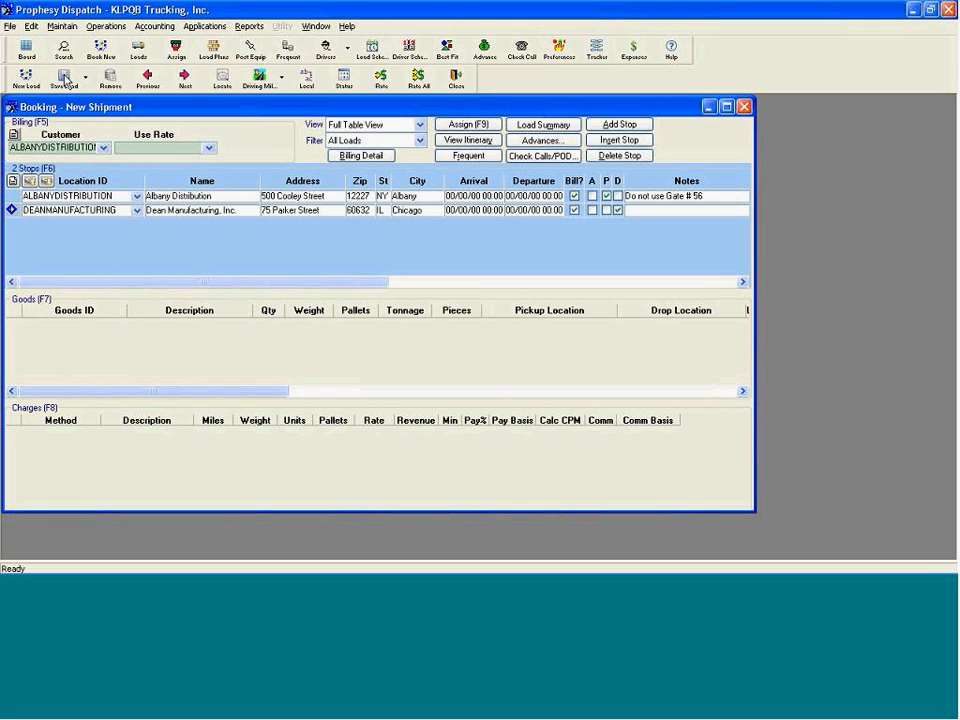
left_click(64, 78)
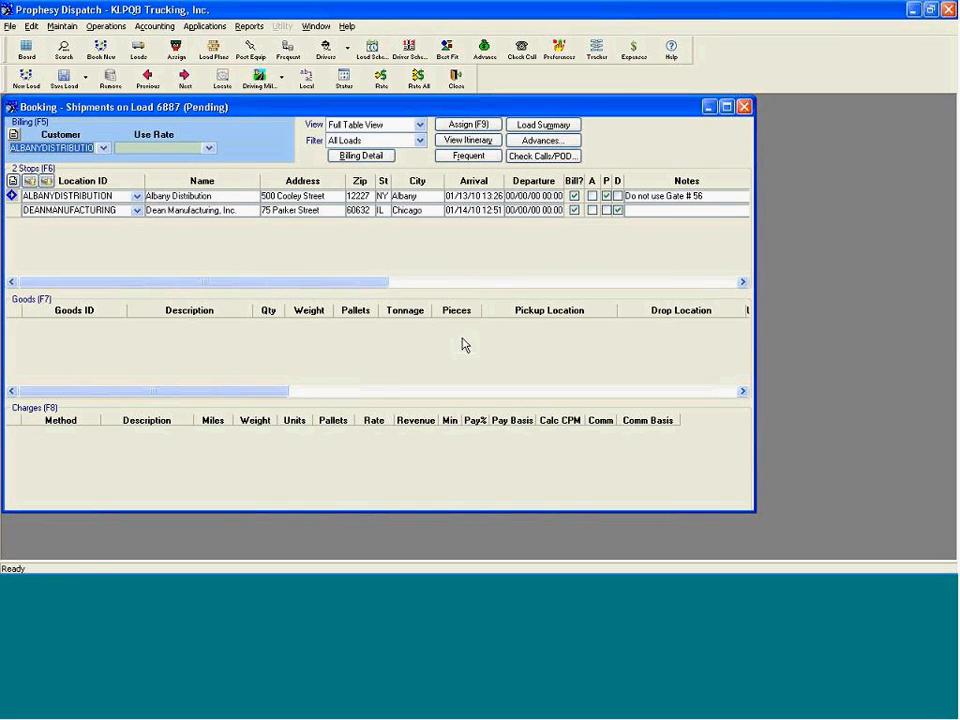
- Rate the booked shipment and review its flat amount, scale charge and fuel surcharge lines
left_click(380, 78)
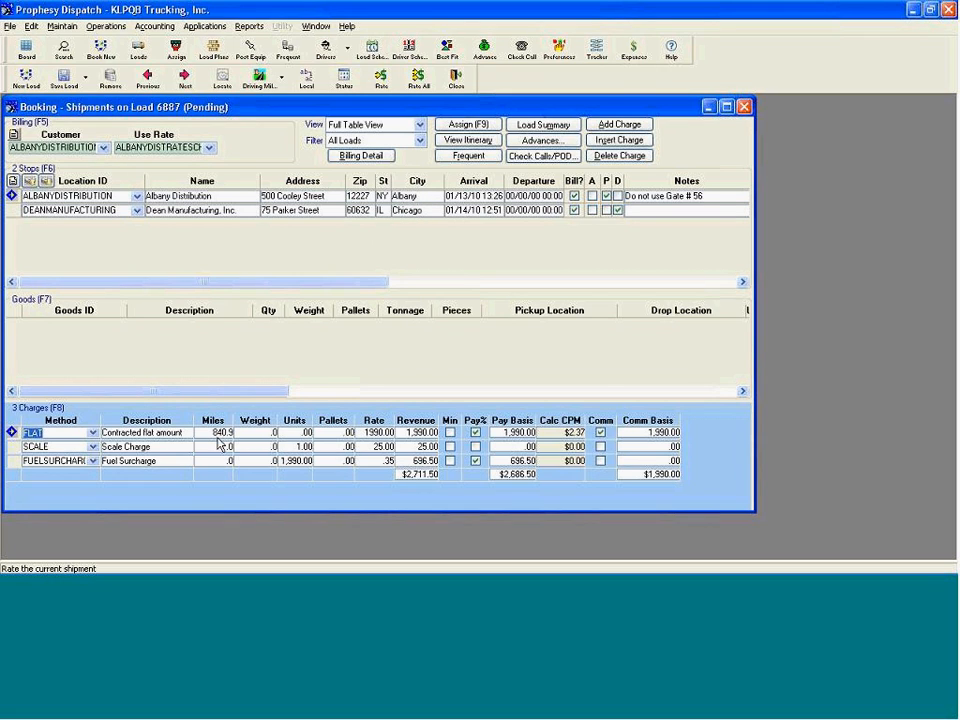
left_click(406, 432)
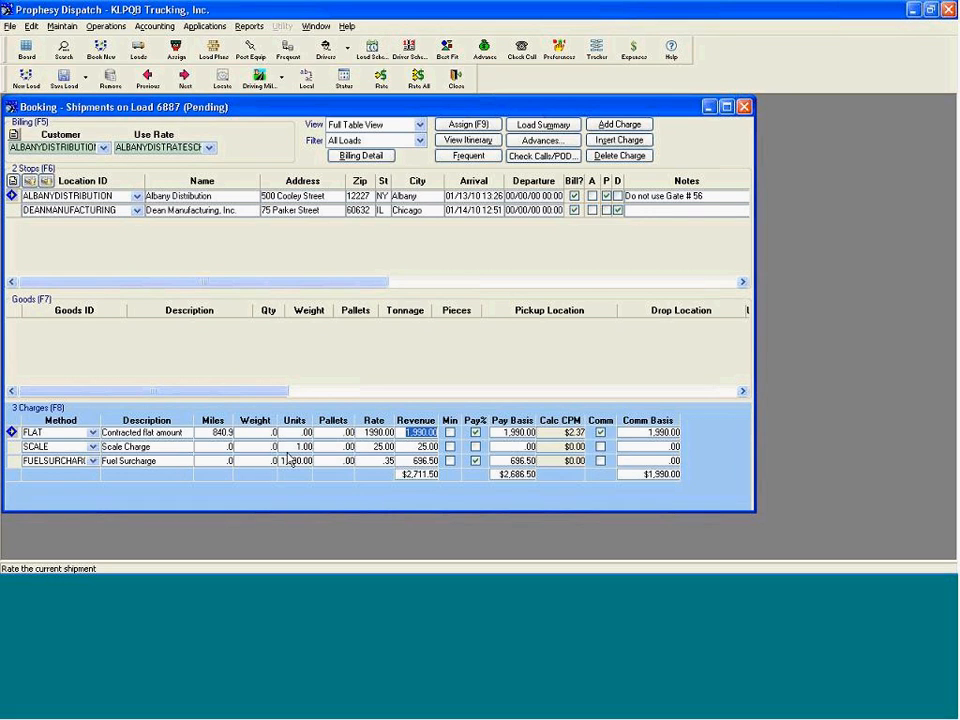
left_click(12, 446)
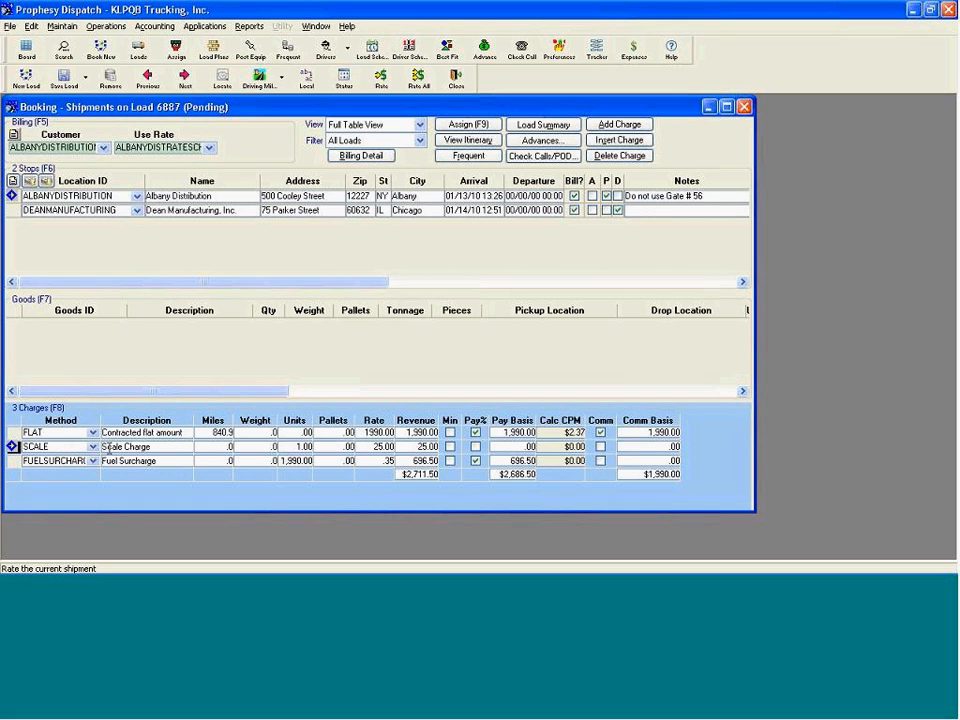
left_click(414, 446)
left_click(12, 461)
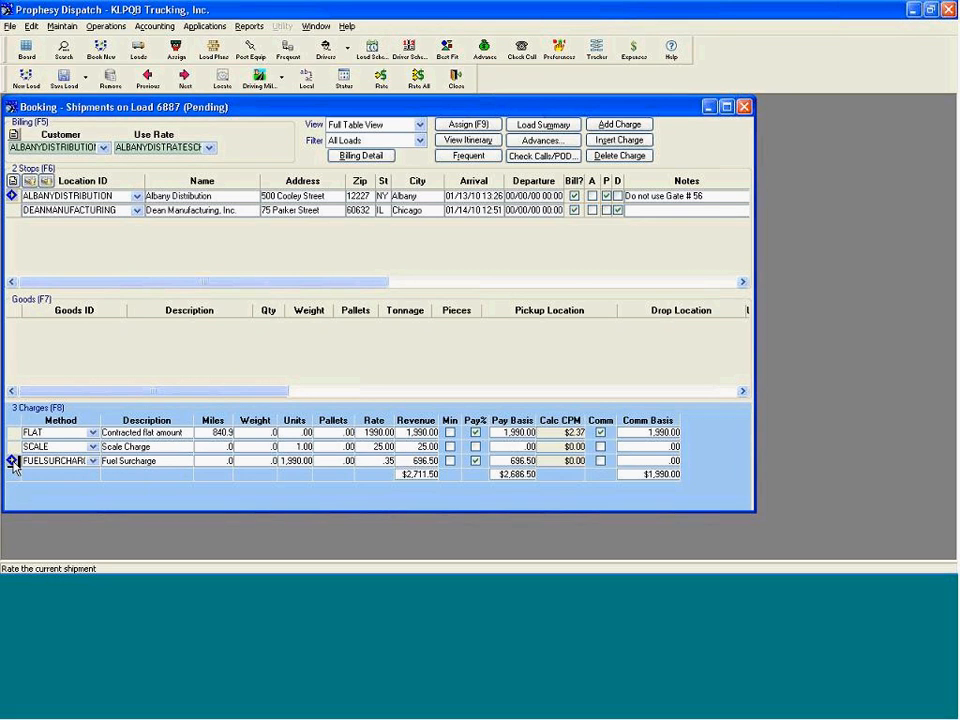
left_click(378, 461)
- Switch to the PowerPoint slide show and advance to the "Rating in Prophesy Dispatch!" slide
key("alt+Tab")
key("alt+Tab")
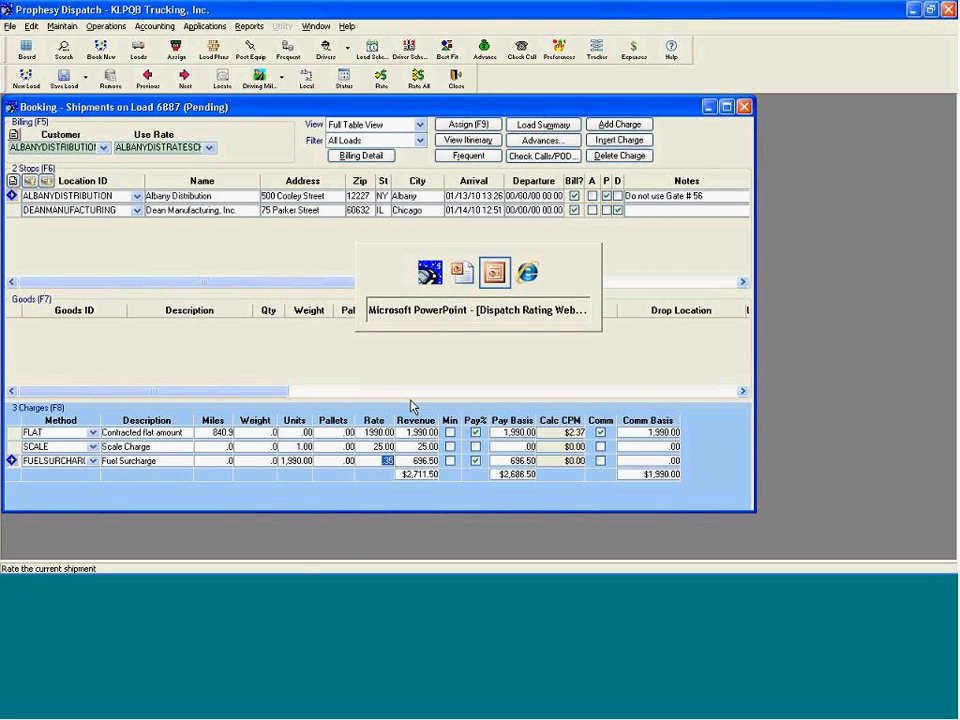
key("alt+Tab")
key("alt+Tab")
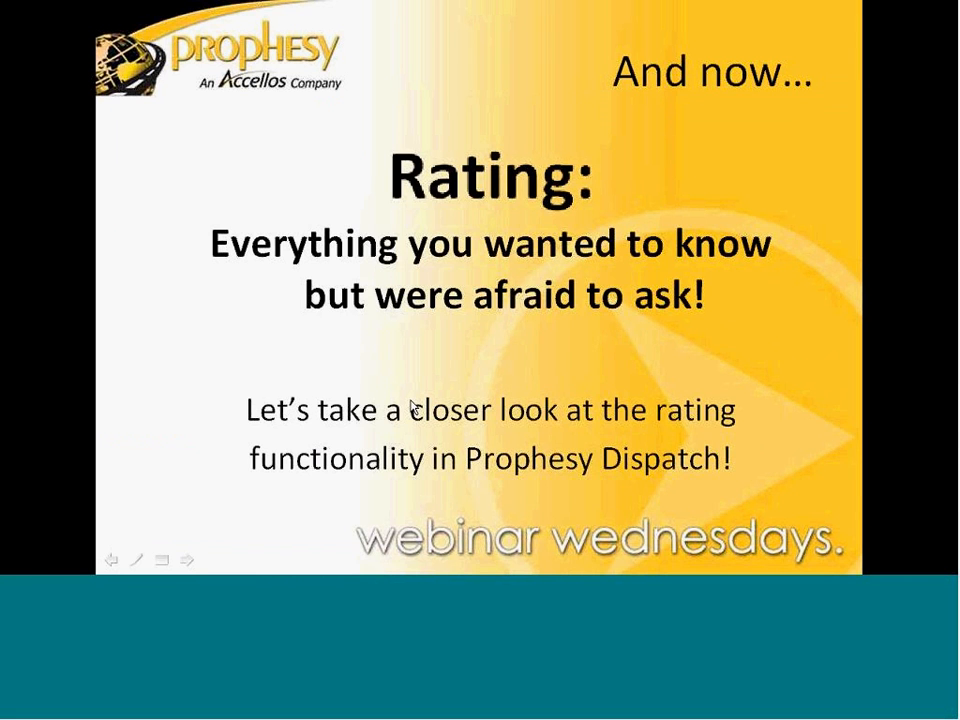
left_click(411, 401)
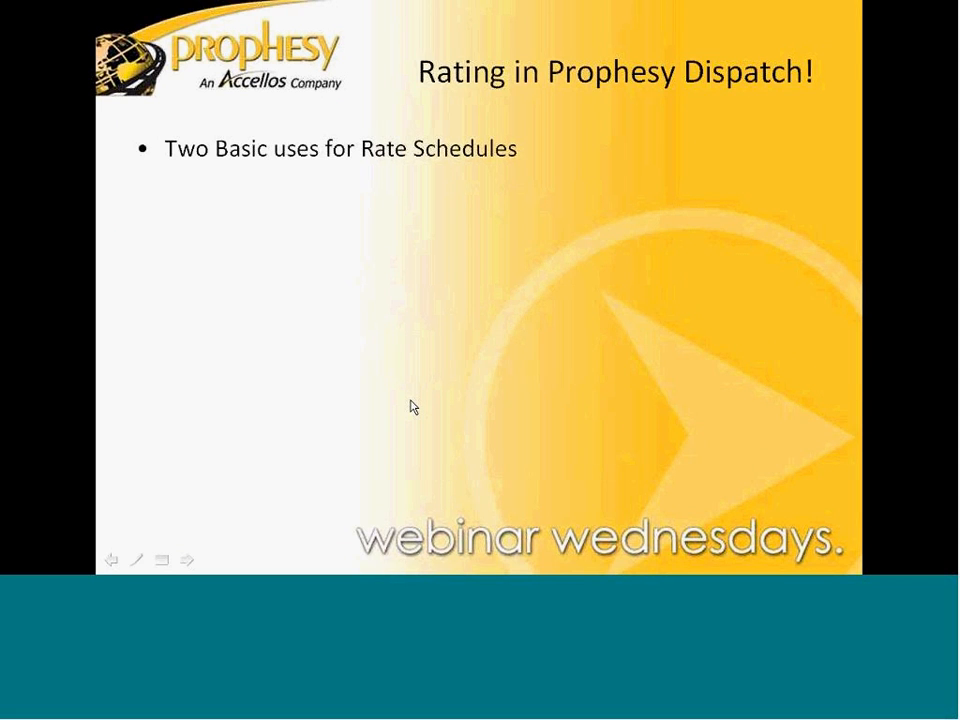